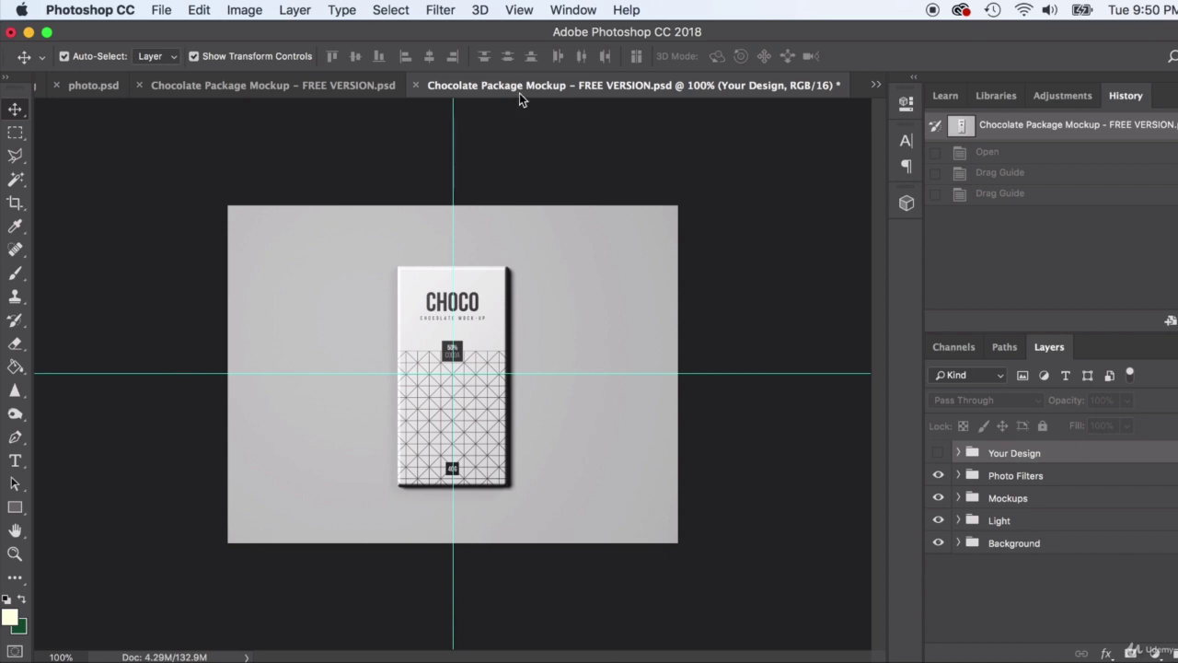
Hide the guides and other extras over the chocolate package mockup
left_click(519, 10)
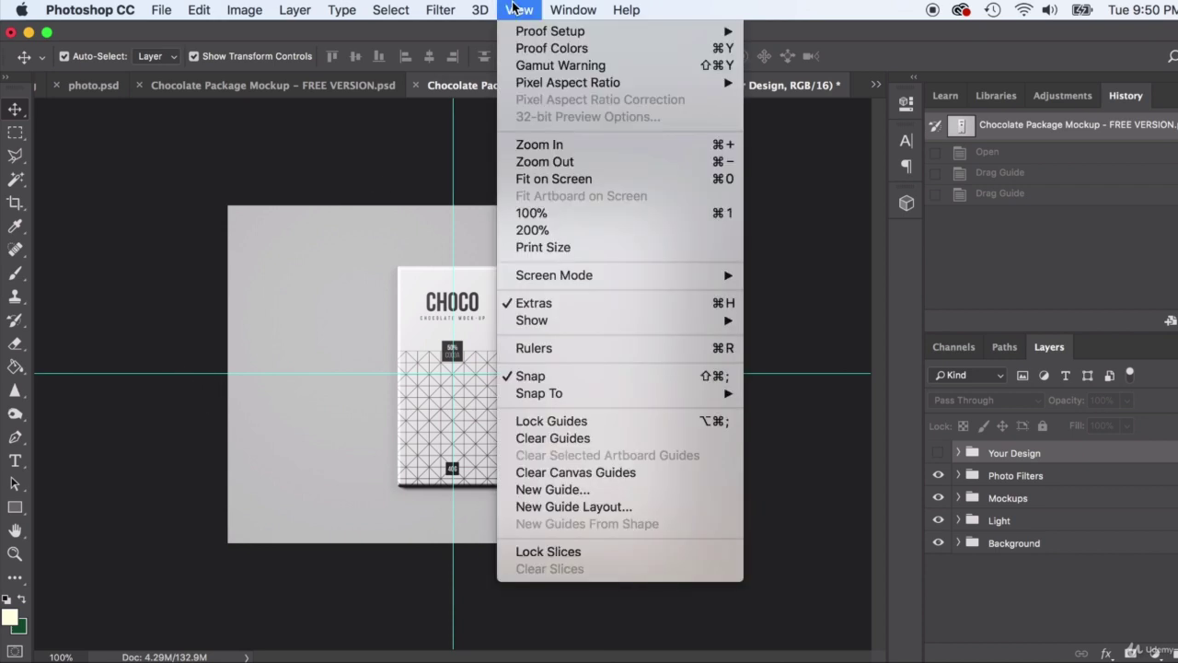
left_click(569, 302)
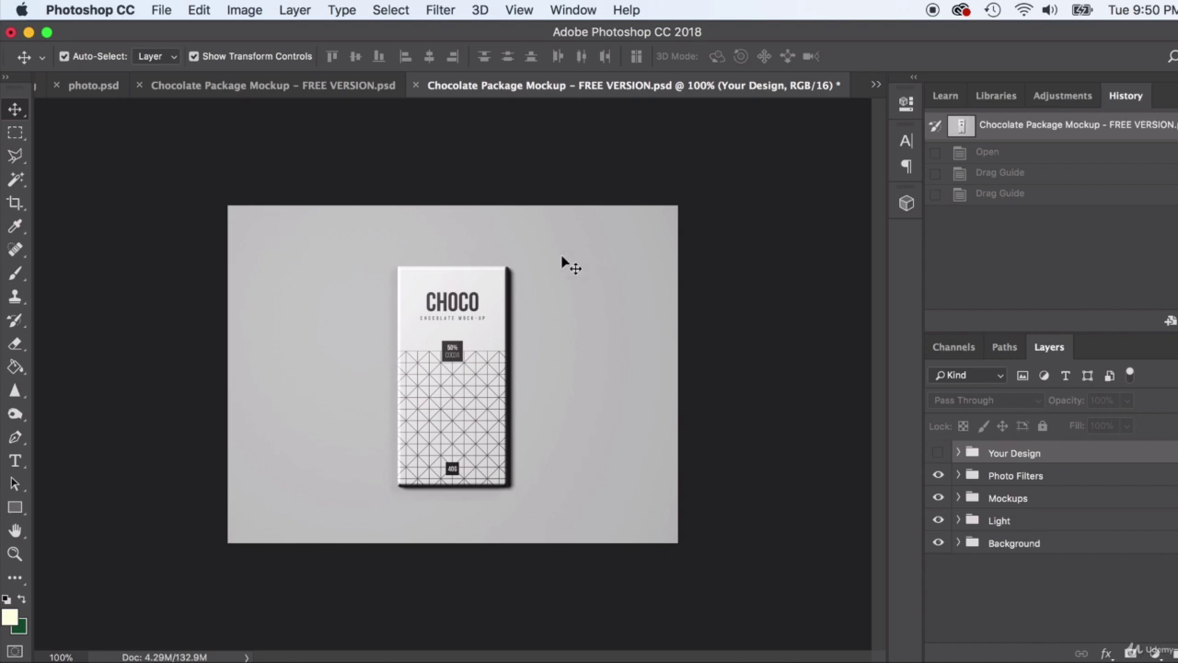
scroll(475, 372, "up", 3)
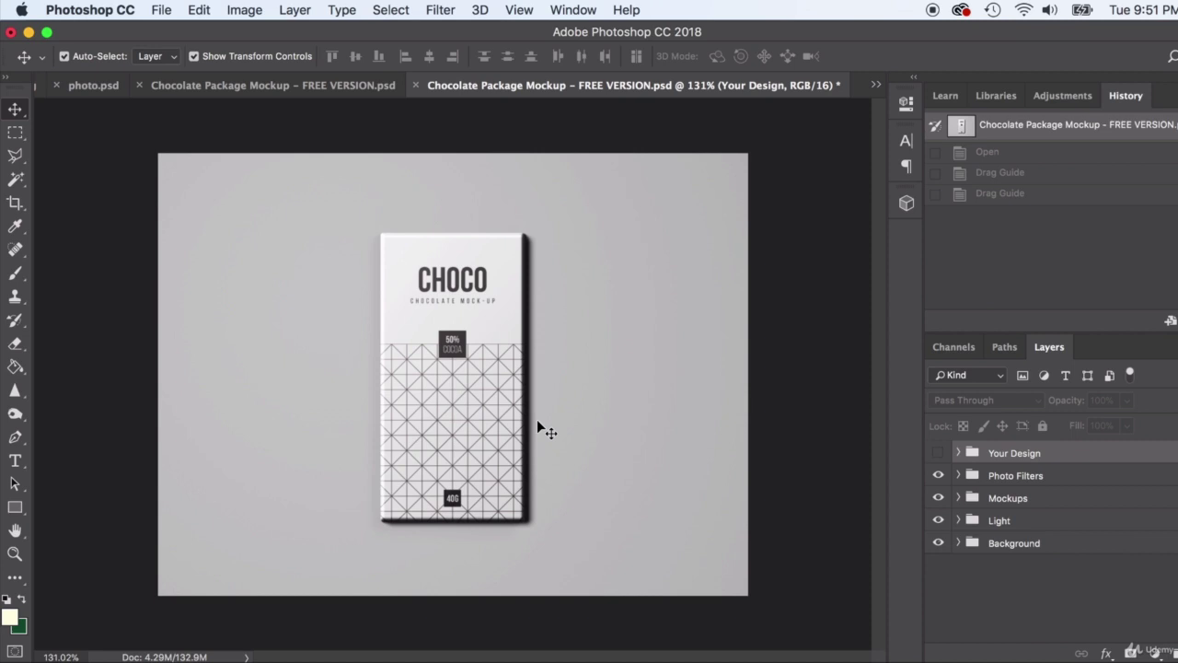
Expand the Mockups group and check mockup 01's contents, switching its visibility off and on again
left_click(1012, 506)
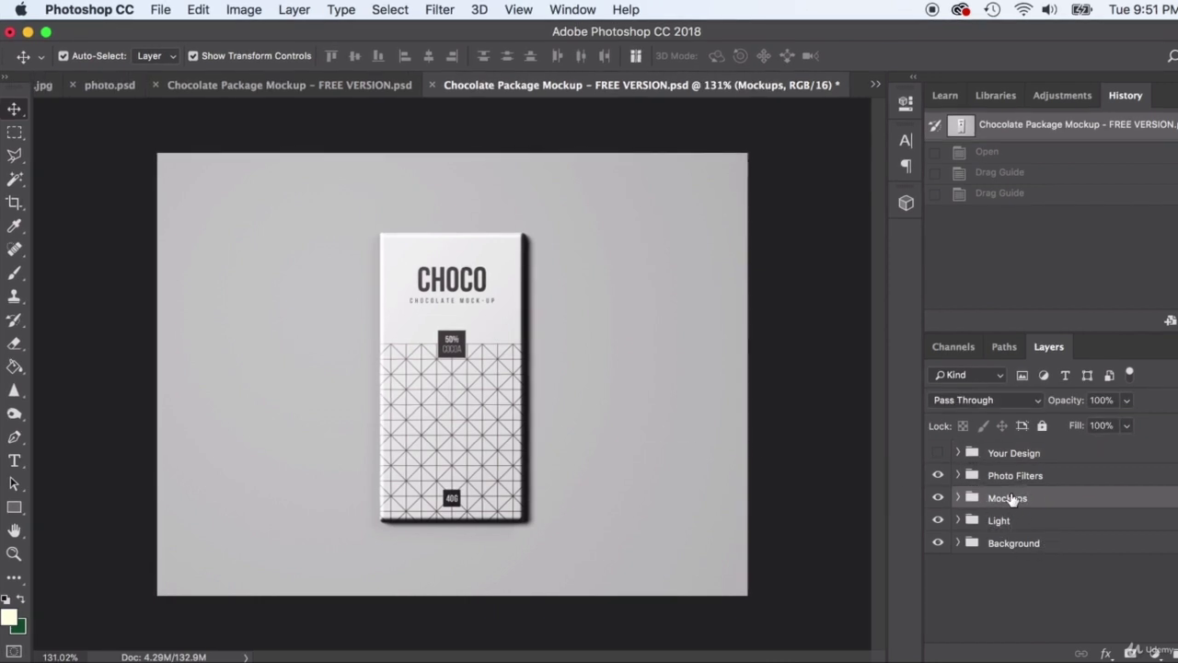
left_click(954, 498)
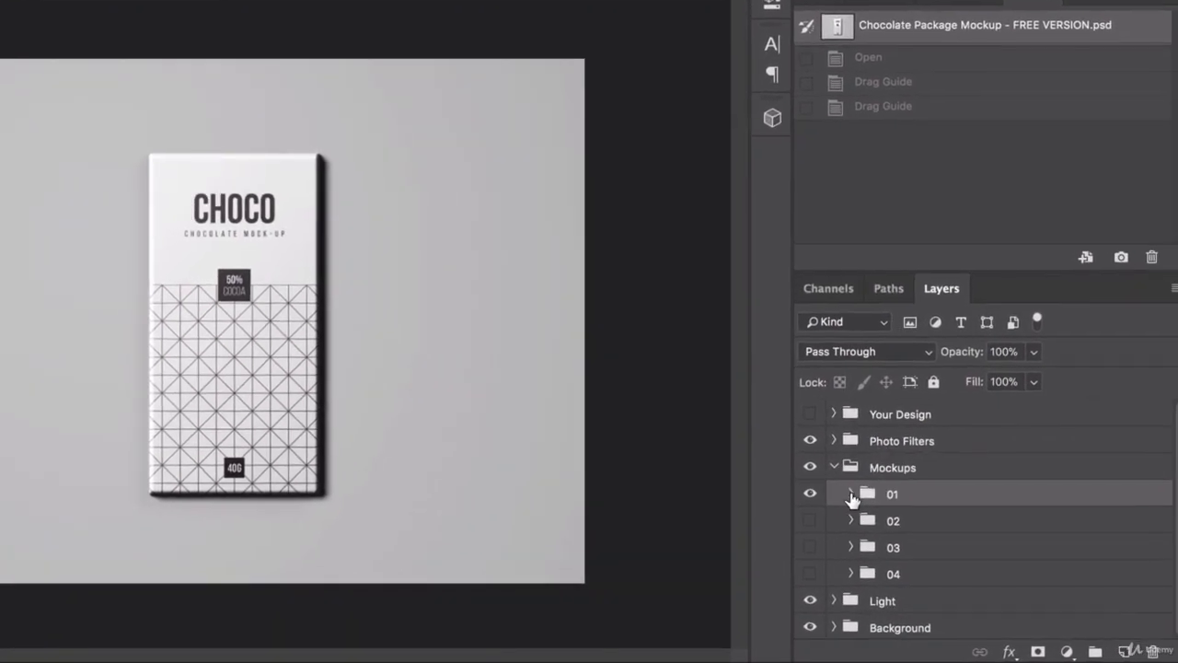
left_click(851, 495)
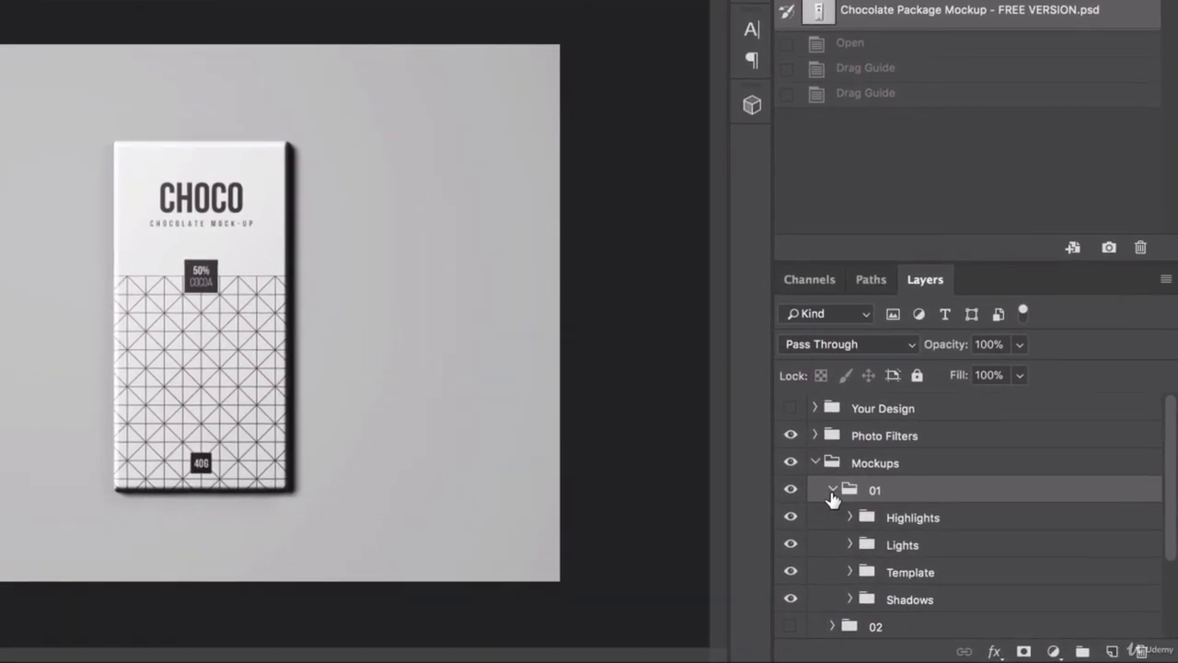
left_click(789, 471)
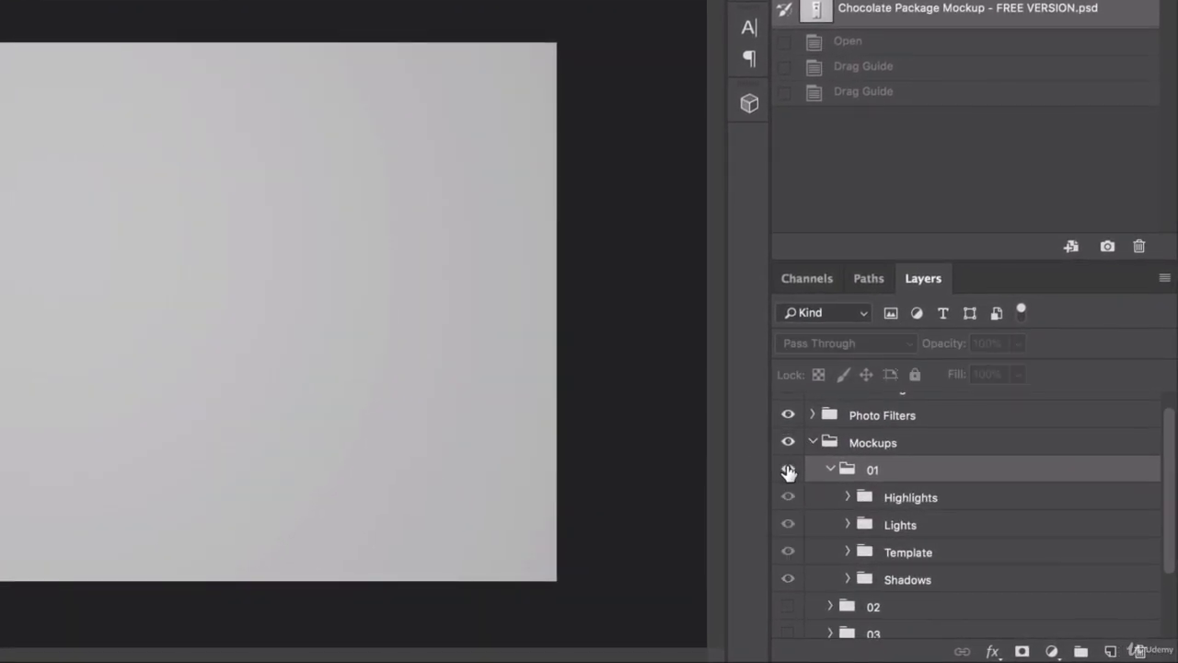
left_click(788, 470)
left_click(831, 470)
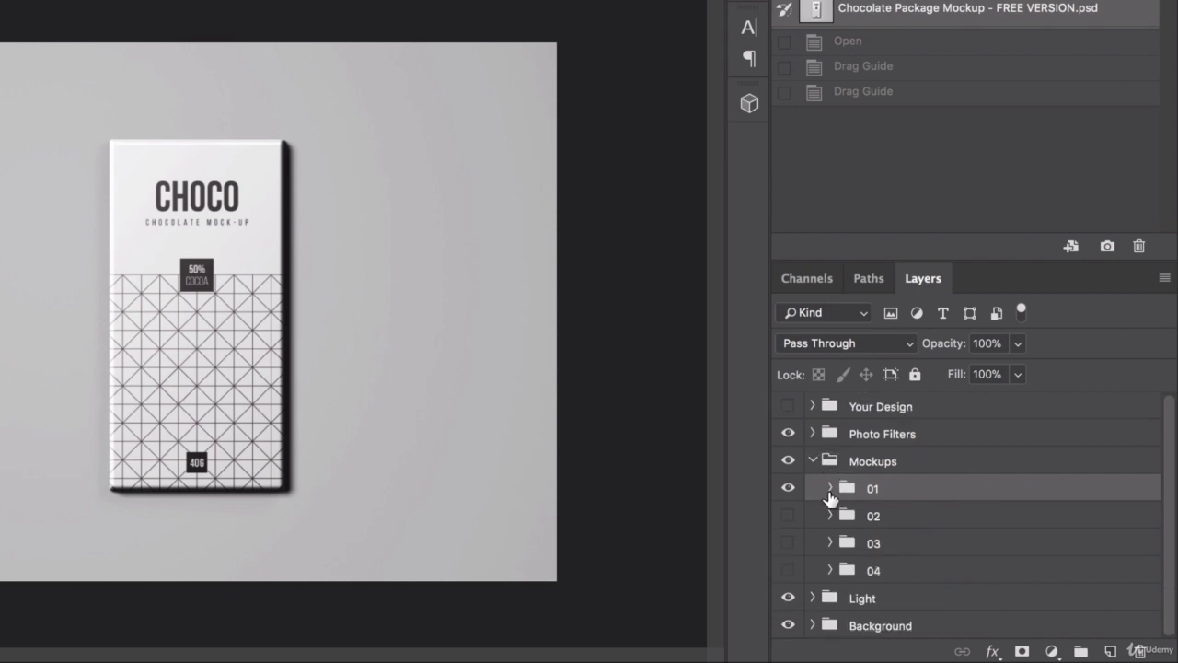
Preview mockups 02, 03 and 04 one at a time, then show only mockup 01 again
left_click(789, 516)
left_click(789, 488)
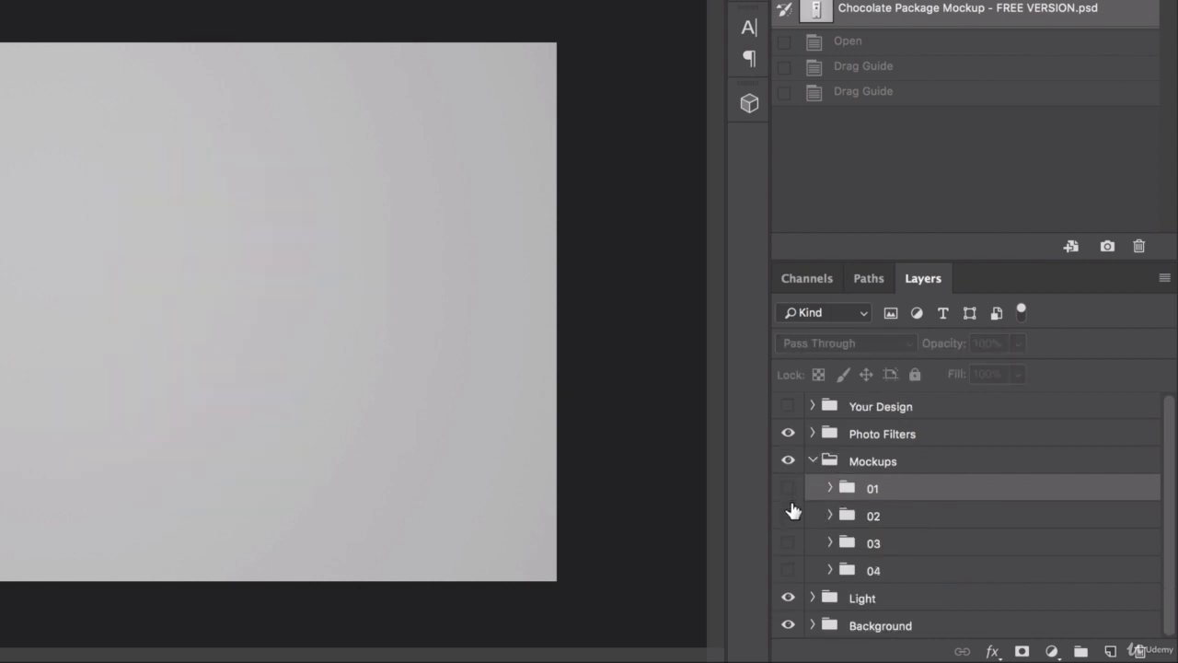
left_click(789, 518)
left_click(789, 543)
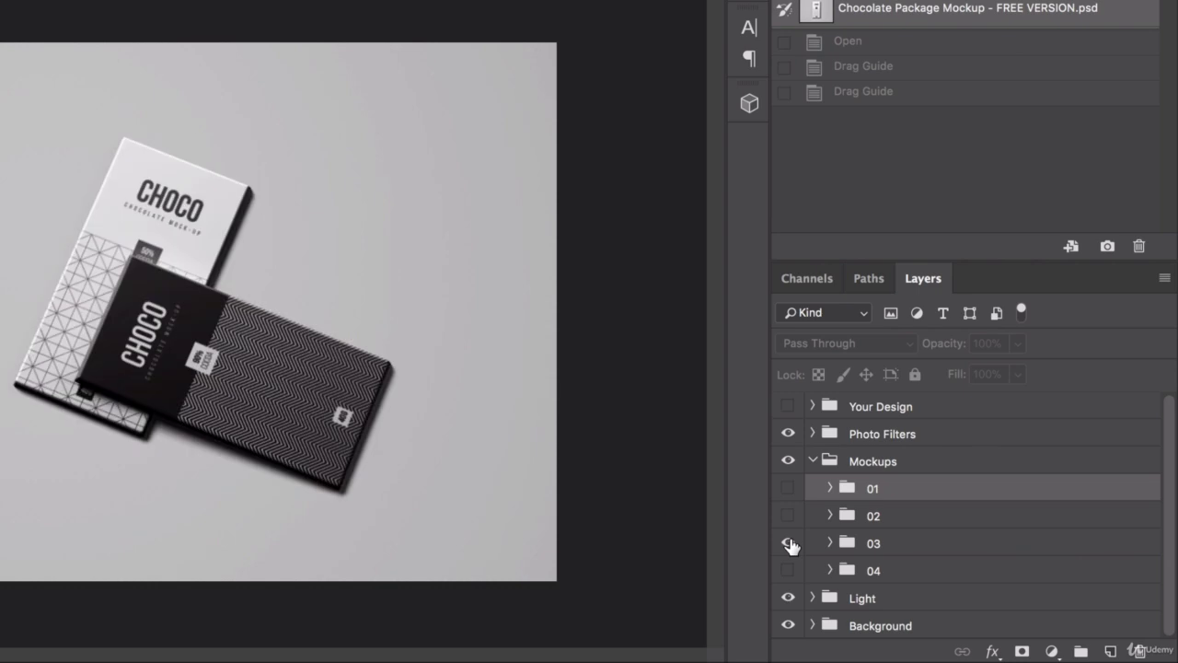
left_click(789, 543)
left_click(789, 570)
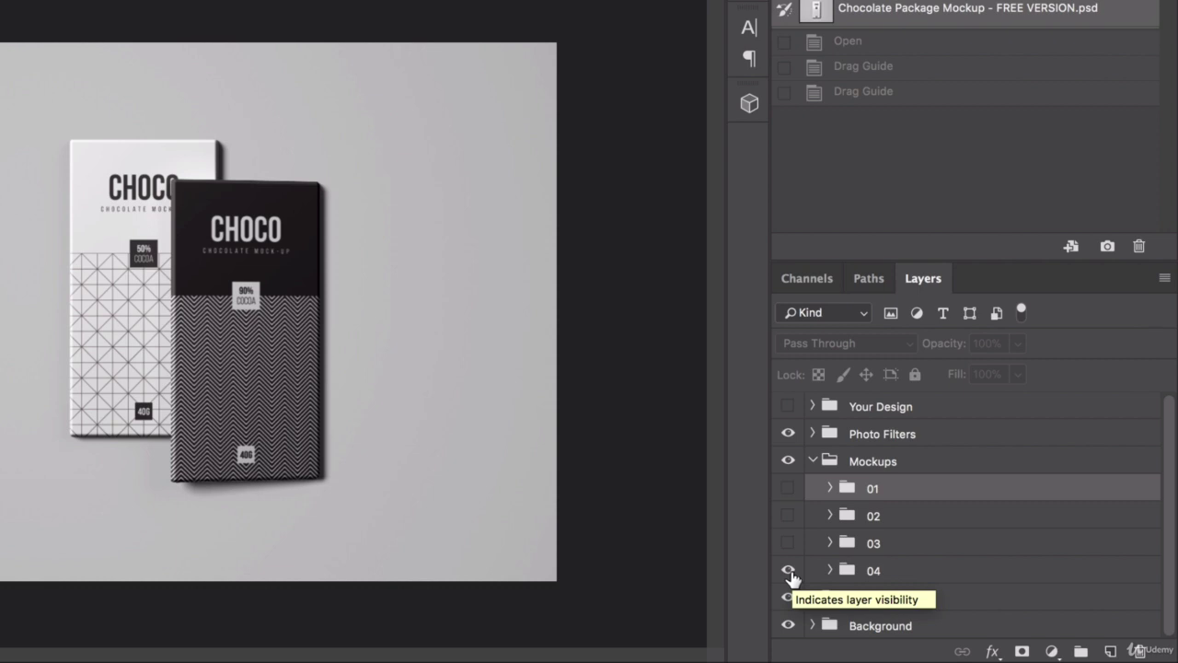
left_click(788, 570)
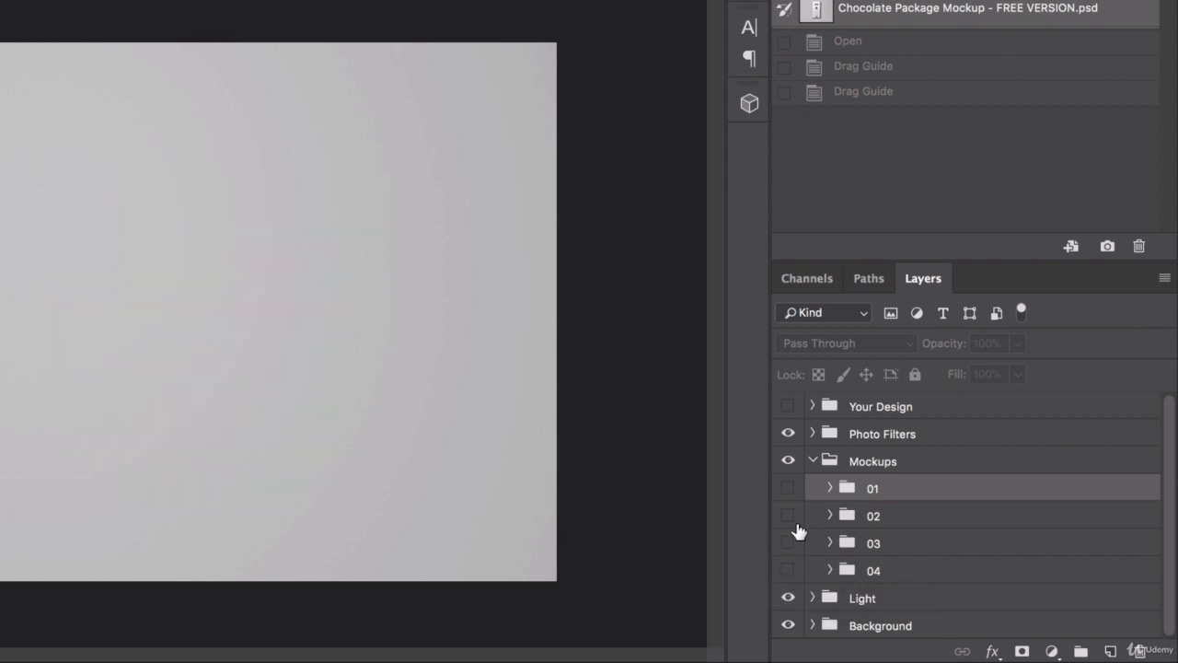
left_click(787, 488)
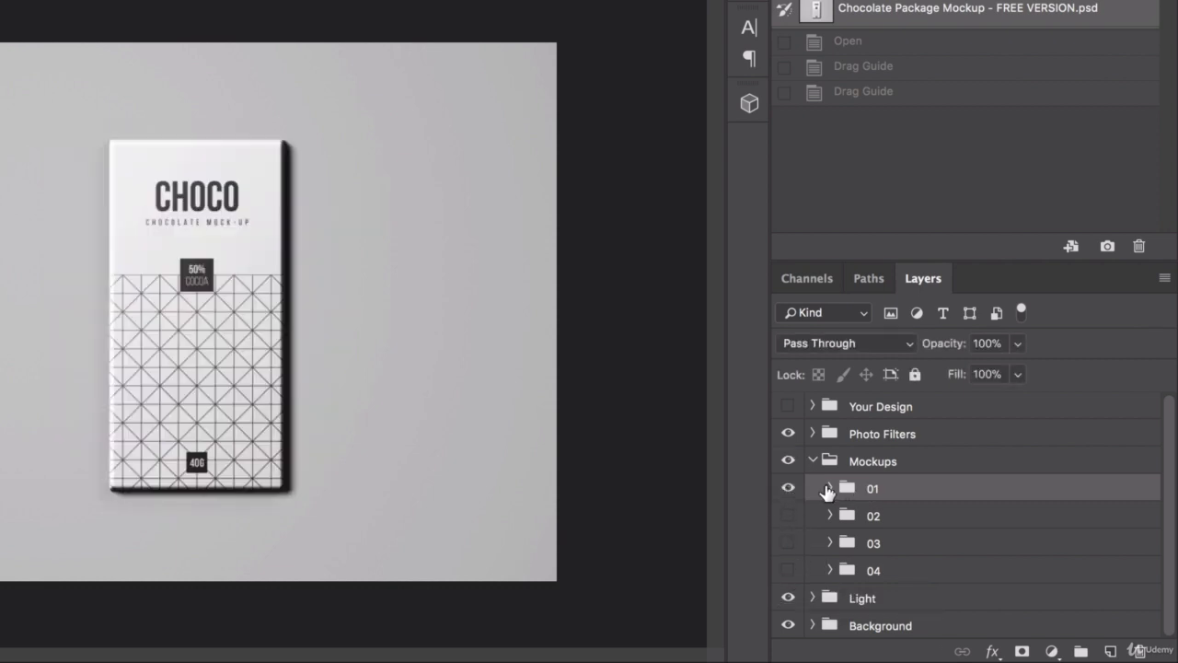
Expand group 01 and its Template subgroup, and select the Rectangle 1 smart object
left_click(829, 488)
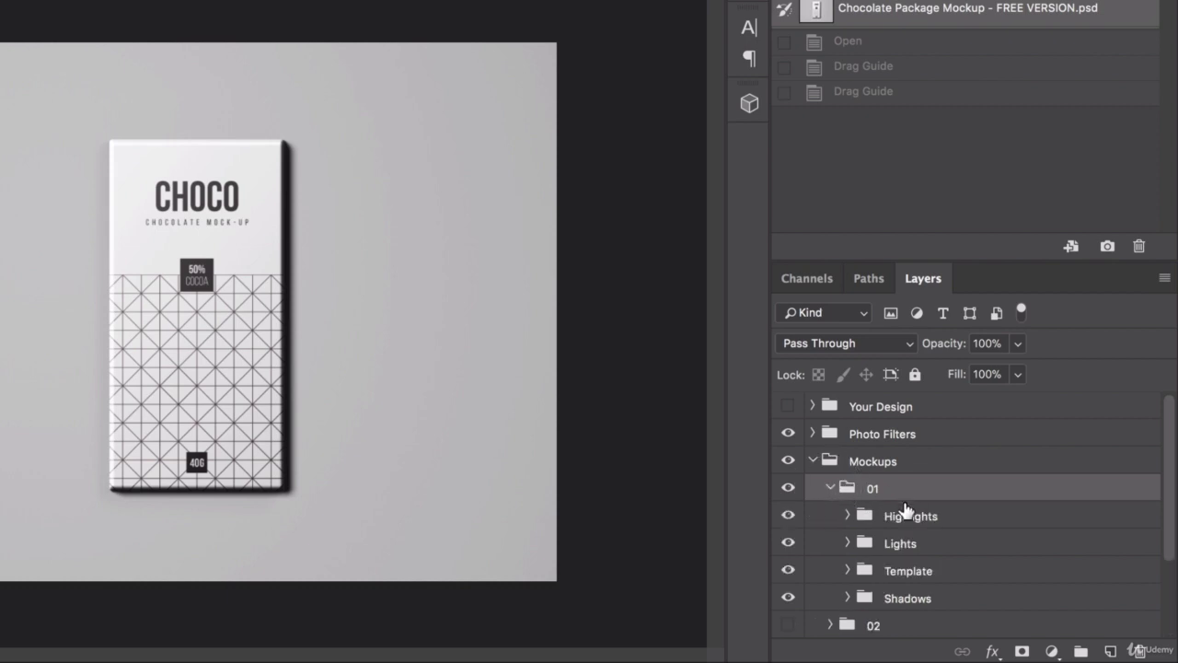
scroll(893, 534, "down", 2)
scroll(892, 532, "down", 1)
left_click(888, 525)
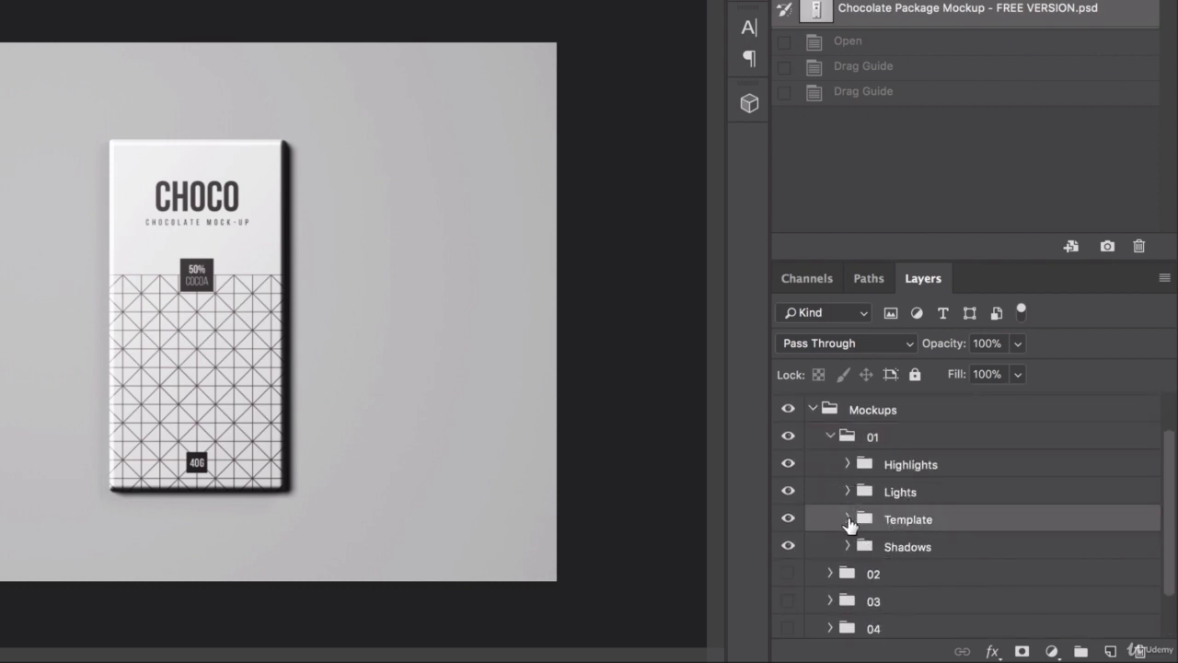
left_click(847, 520)
scroll(870, 534, "down", 2)
left_click(895, 545)
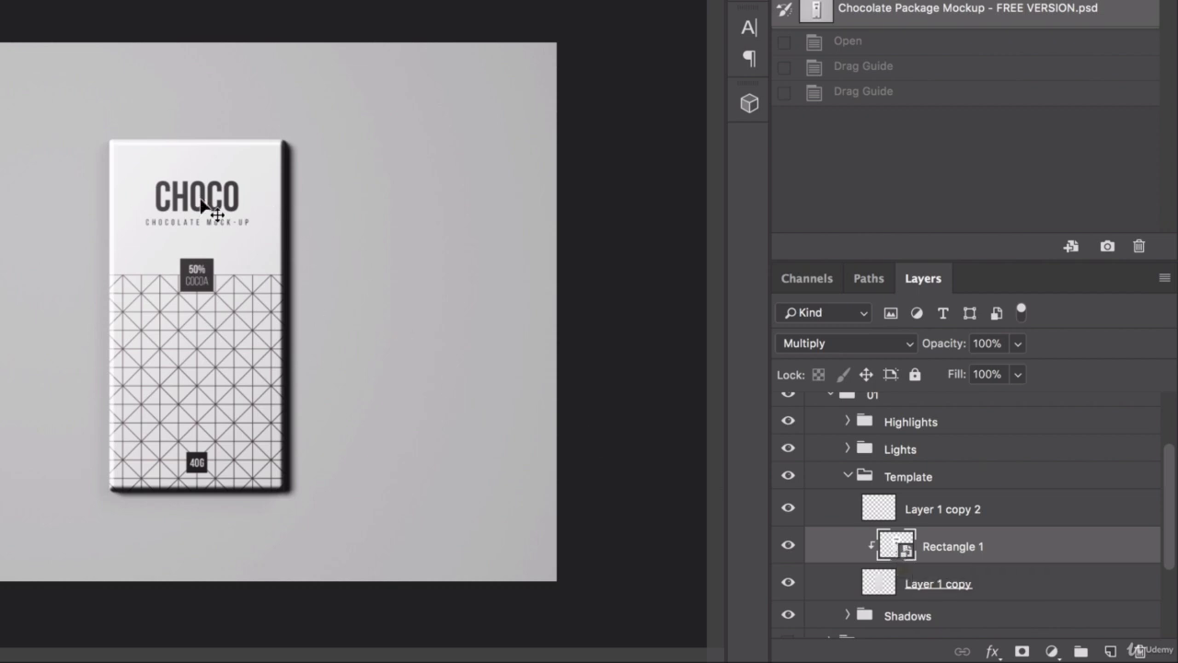
Toggle the visibility of Rectangle 1 to check which artwork it controls, leaving it shown
left_click(788, 547)
left_click(788, 548)
left_click(787, 548)
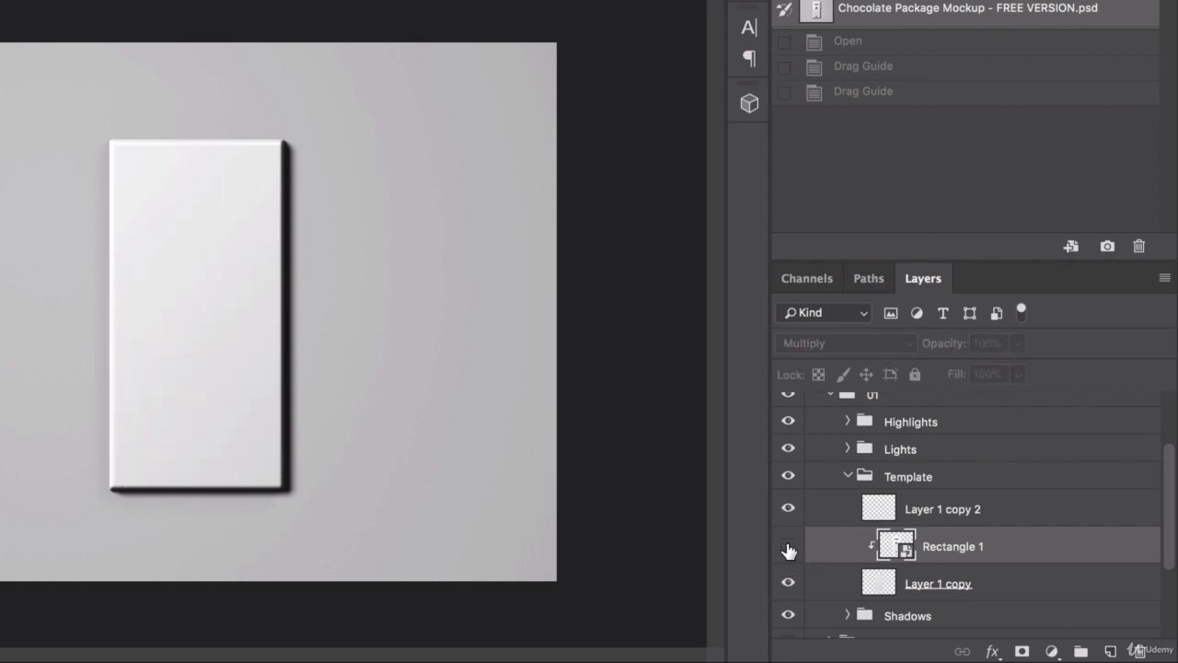
left_click(788, 548)
left_click(788, 549)
left_click(788, 549)
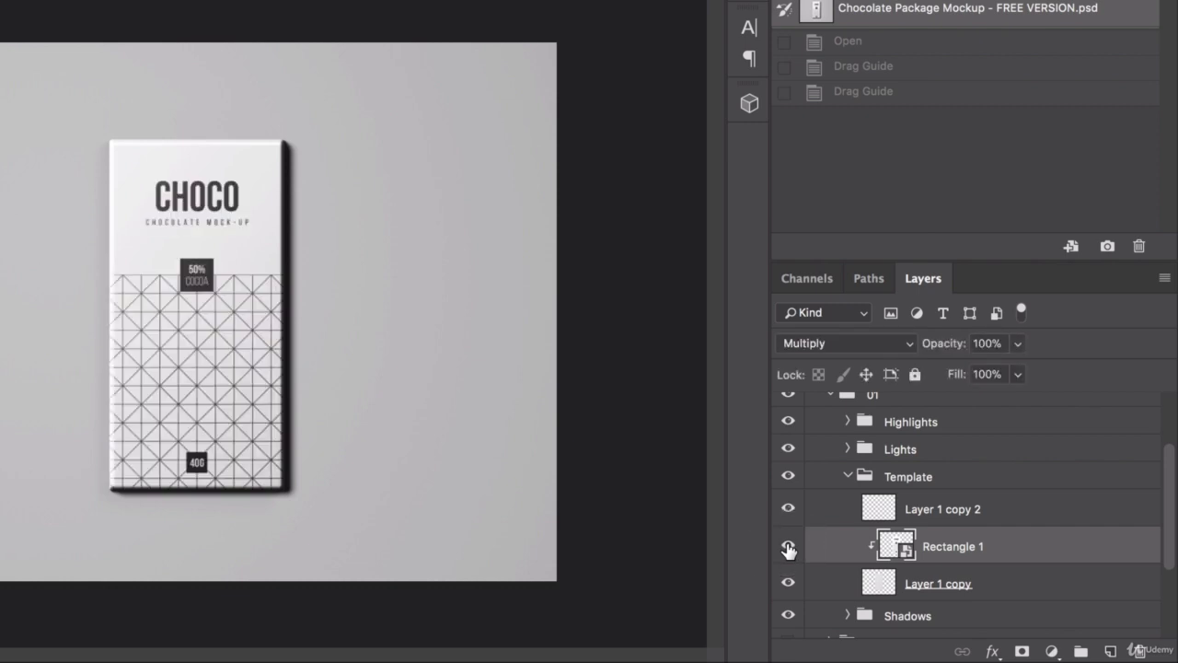
Open the contents of the Rectangle 1 smart object, then switch to choclate-bar-AFRICA.ai in Illustrator
double_click(891, 544)
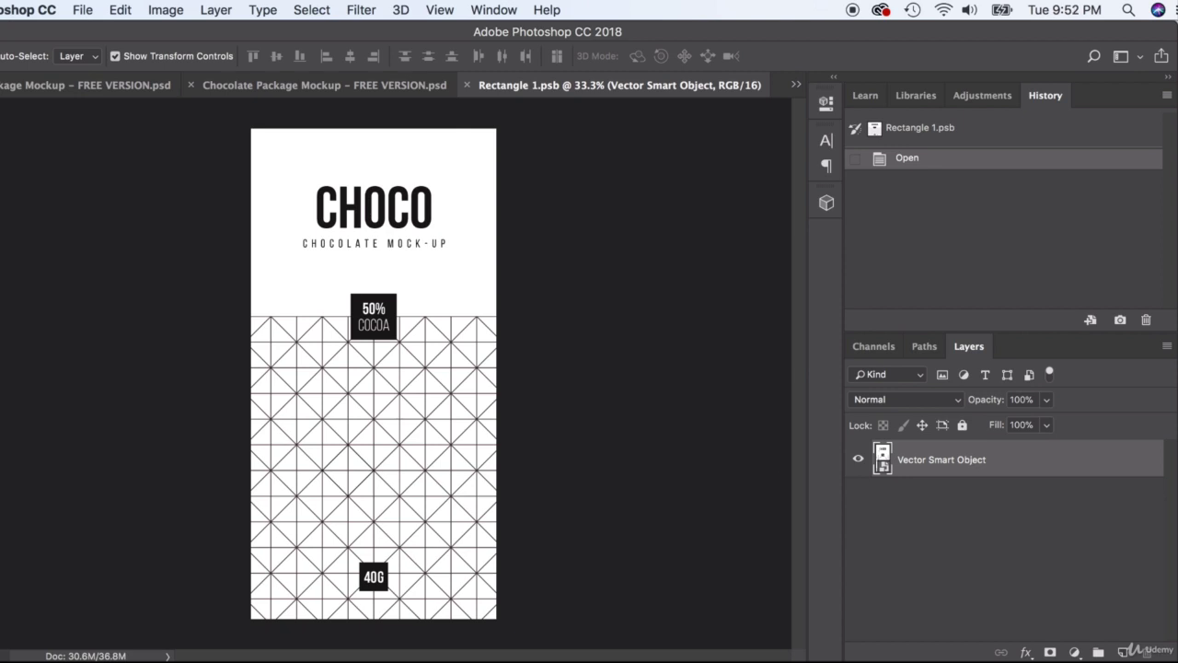
left_click(725, 661)
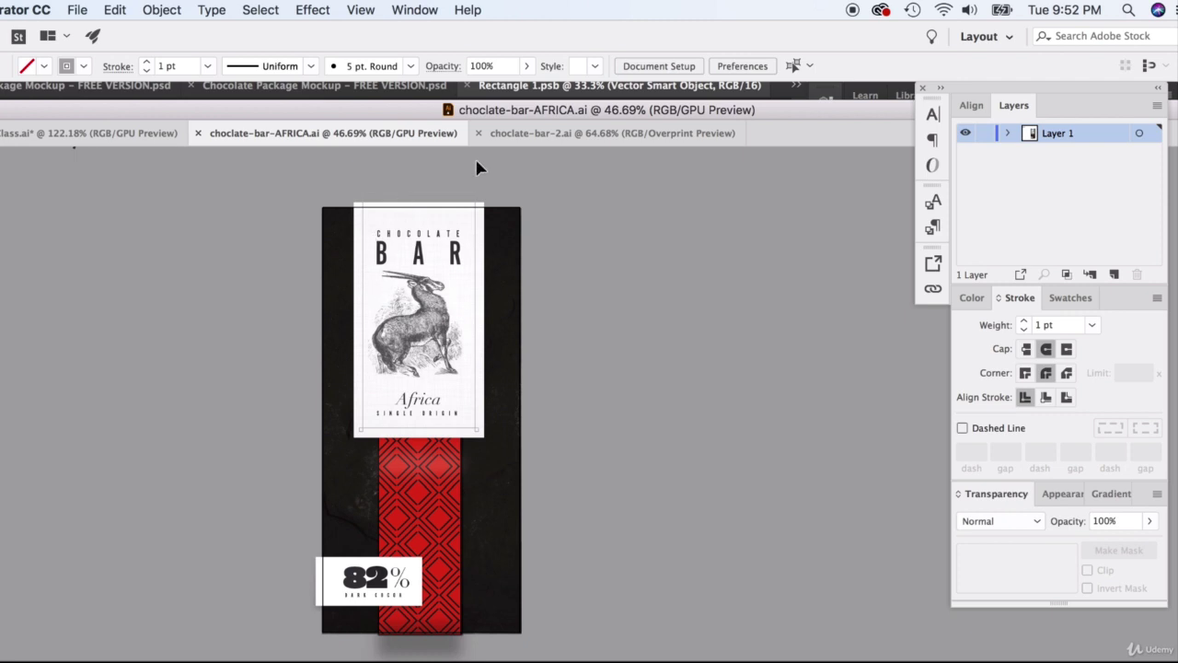
left_click_drag(379, 106, 450, 118)
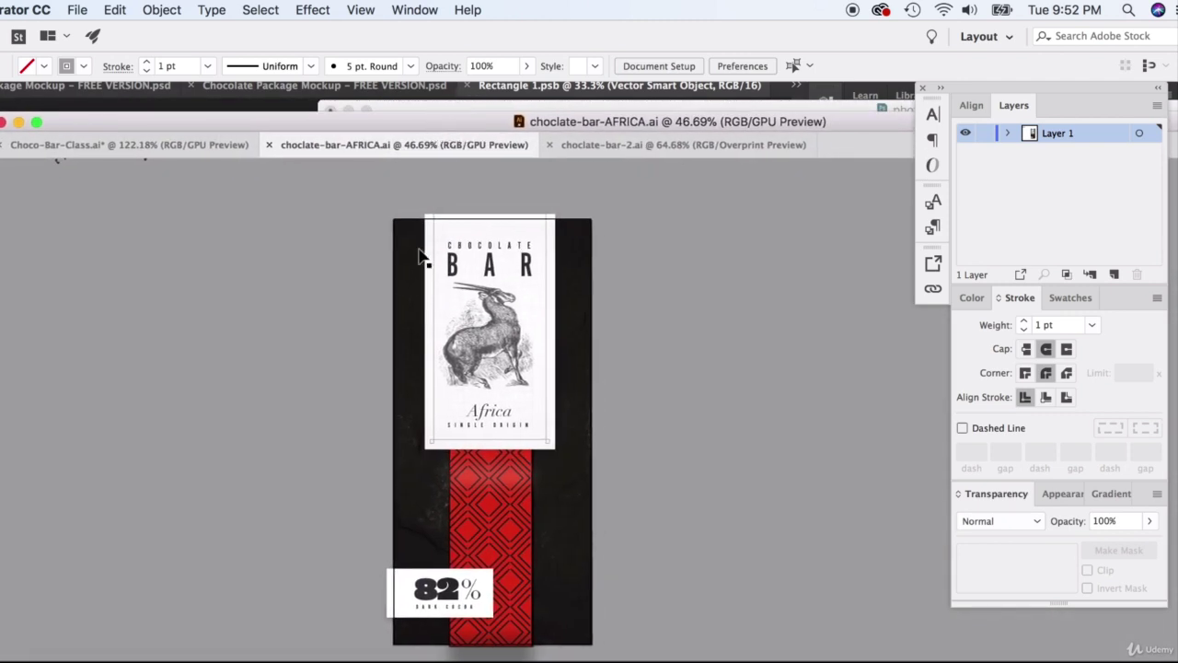
Move the stone texture off the package and widen the black background slightly beyond both side edges
left_click(401, 285)
left_click_drag(403, 347, 124, 426)
left_click(396, 429)
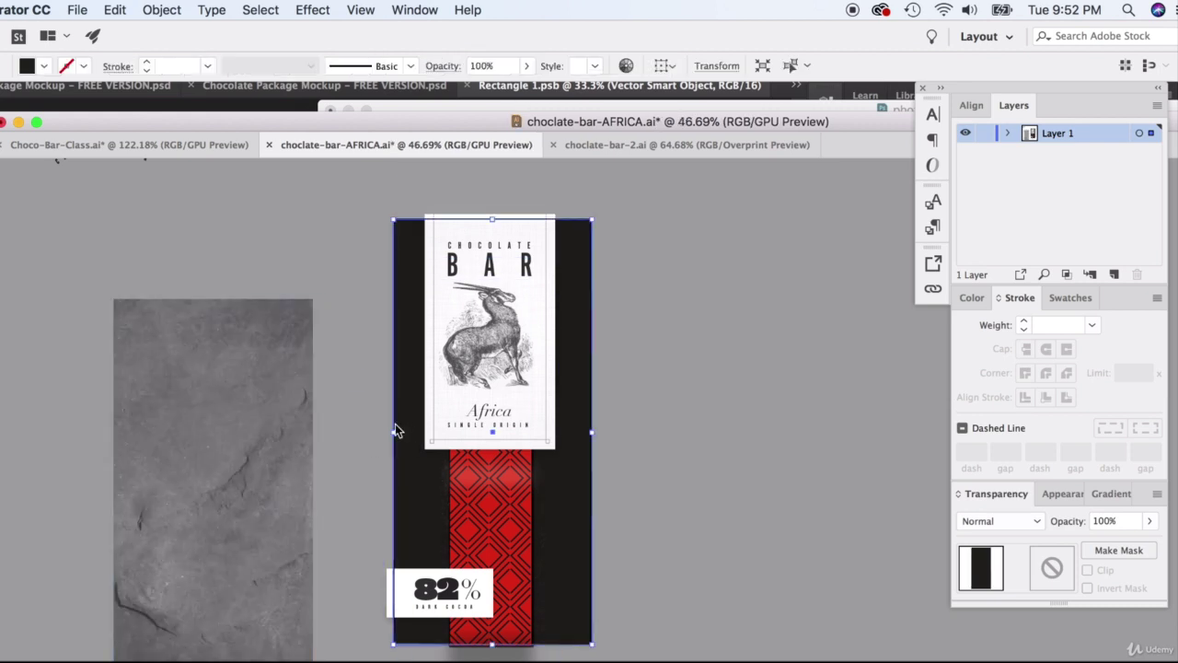
left_click_drag(393, 437, 384, 432)
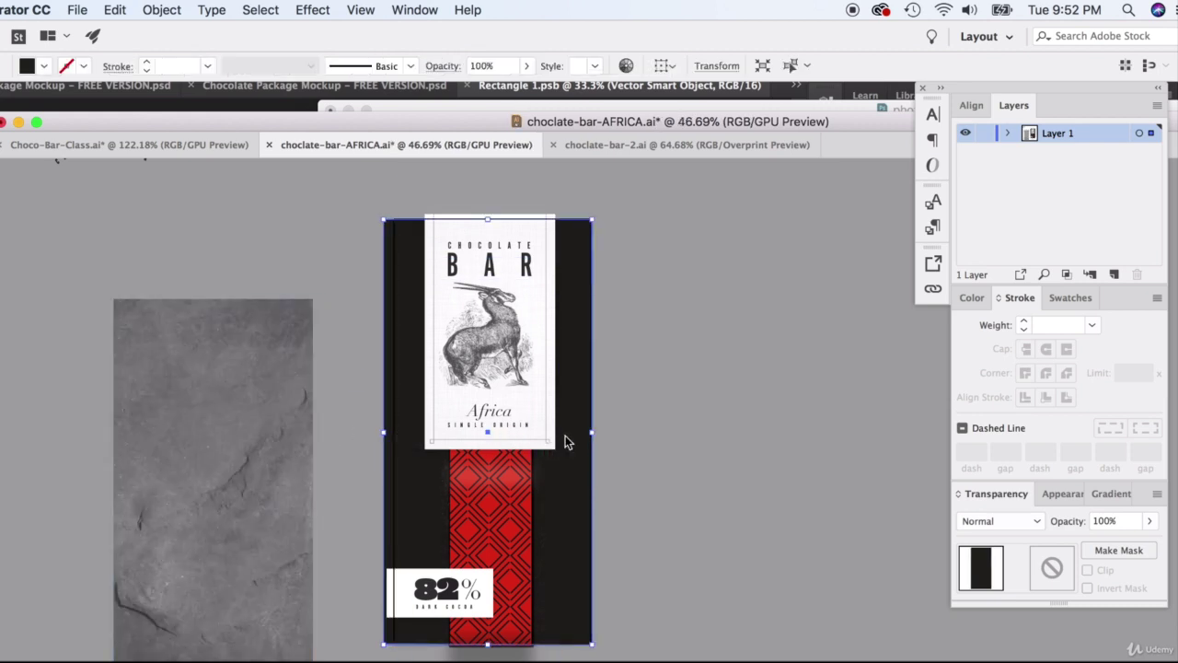
left_click_drag(589, 432, 602, 432)
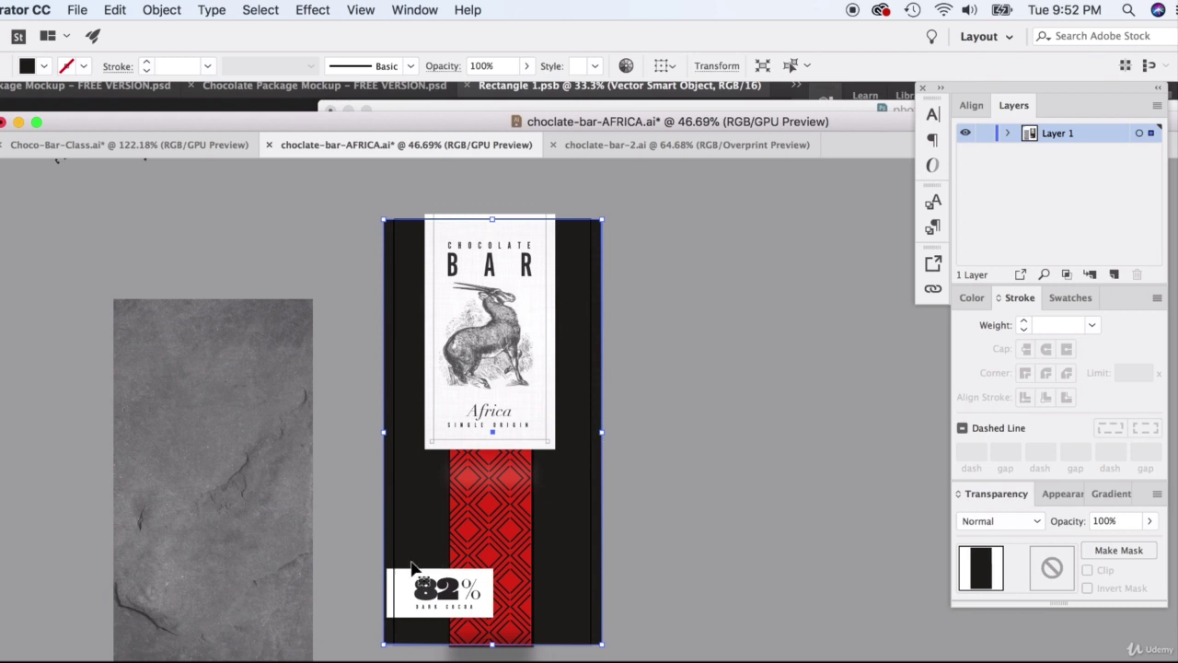
Extend the white 82% label box to the outer edge of the widened black background
left_click(391, 589)
left_click(387, 595)
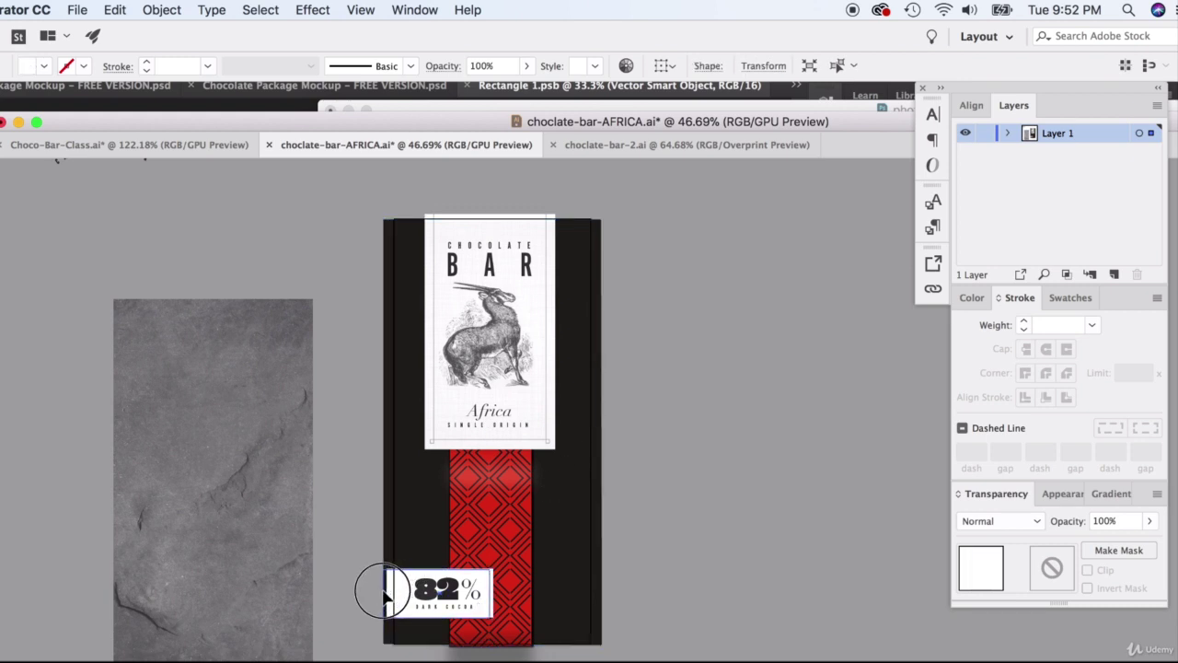
left_click_drag(383, 592, 382, 593)
key("super+z")
key("super+z")
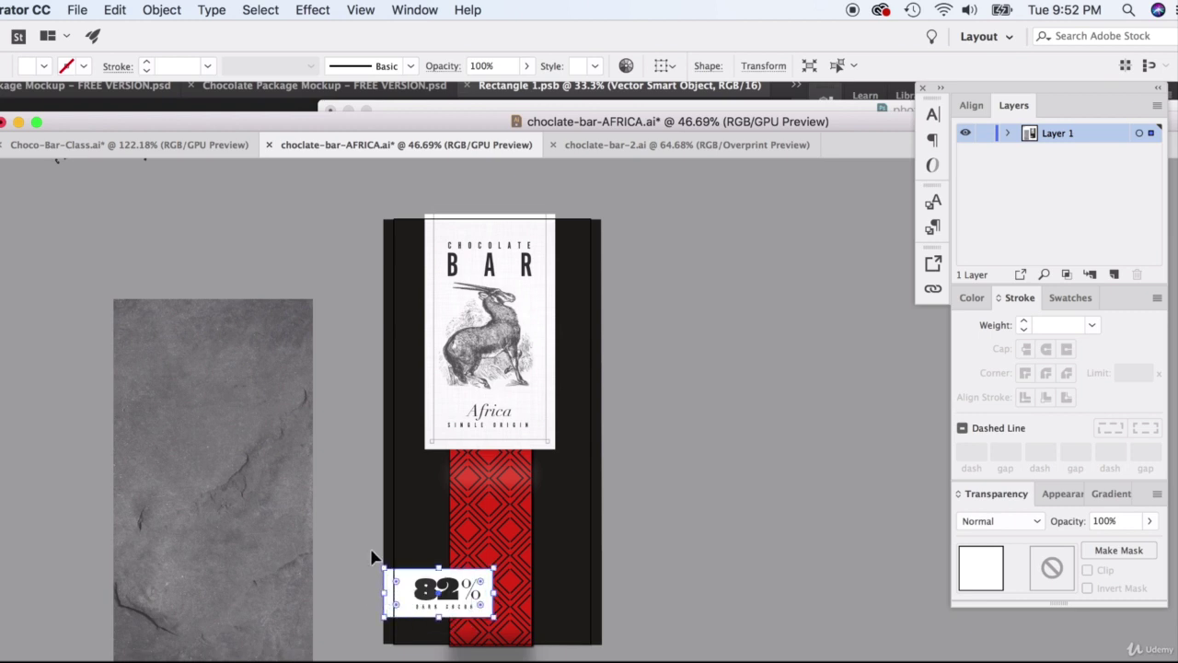
Return the stone texture to the package and pull its clipping path's four corners out to the widened black background's edges
left_click(358, 490)
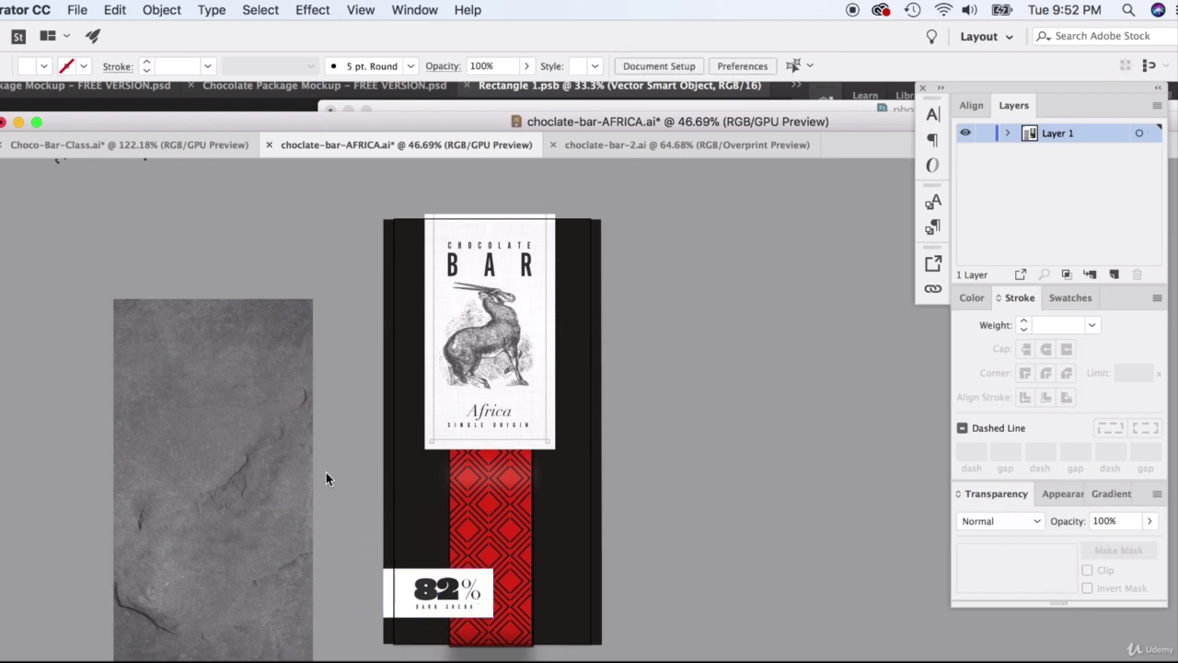
left_click(501, 423)
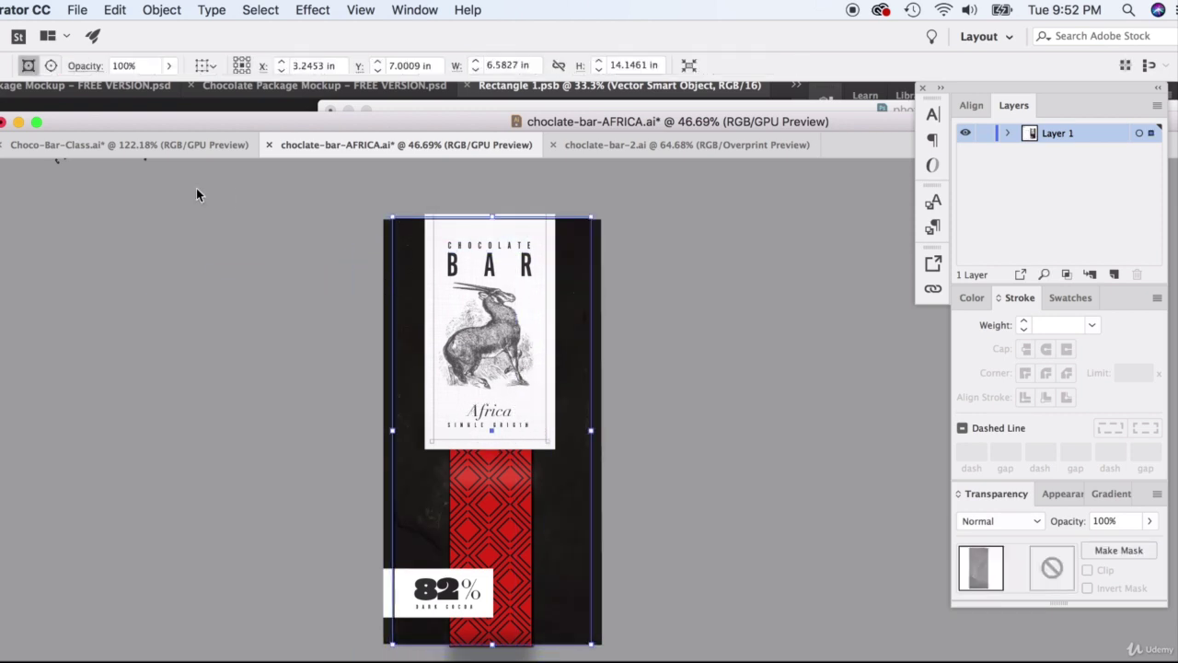
key("a")
left_click(388, 218)
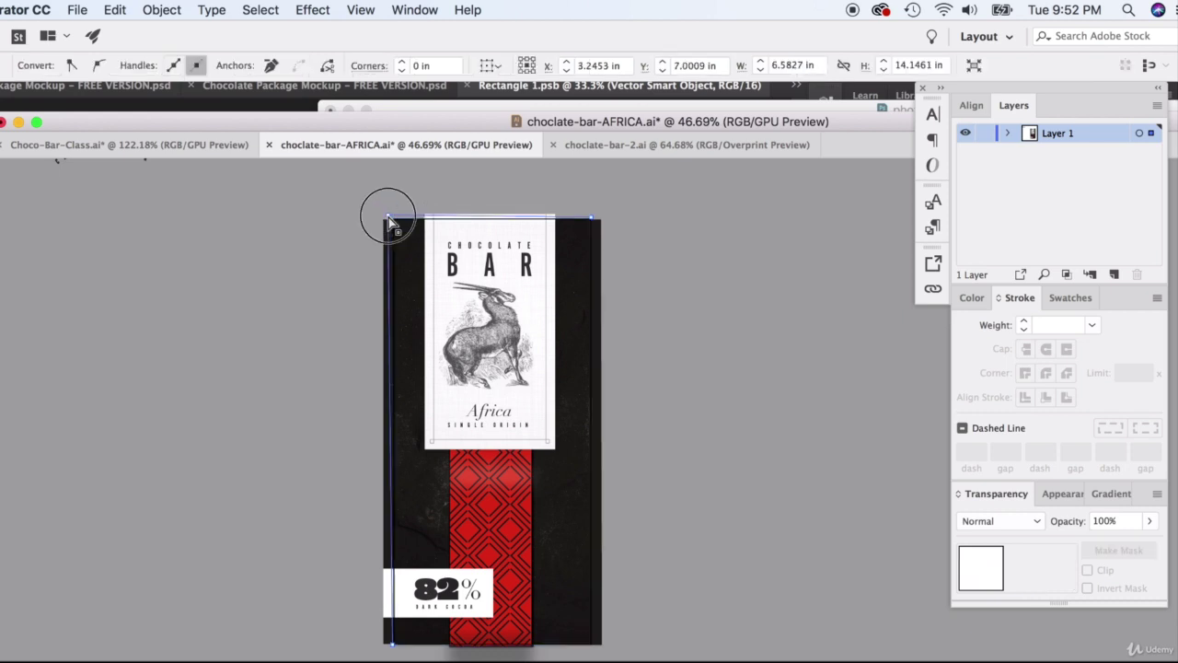
left_click(590, 219, "shift")
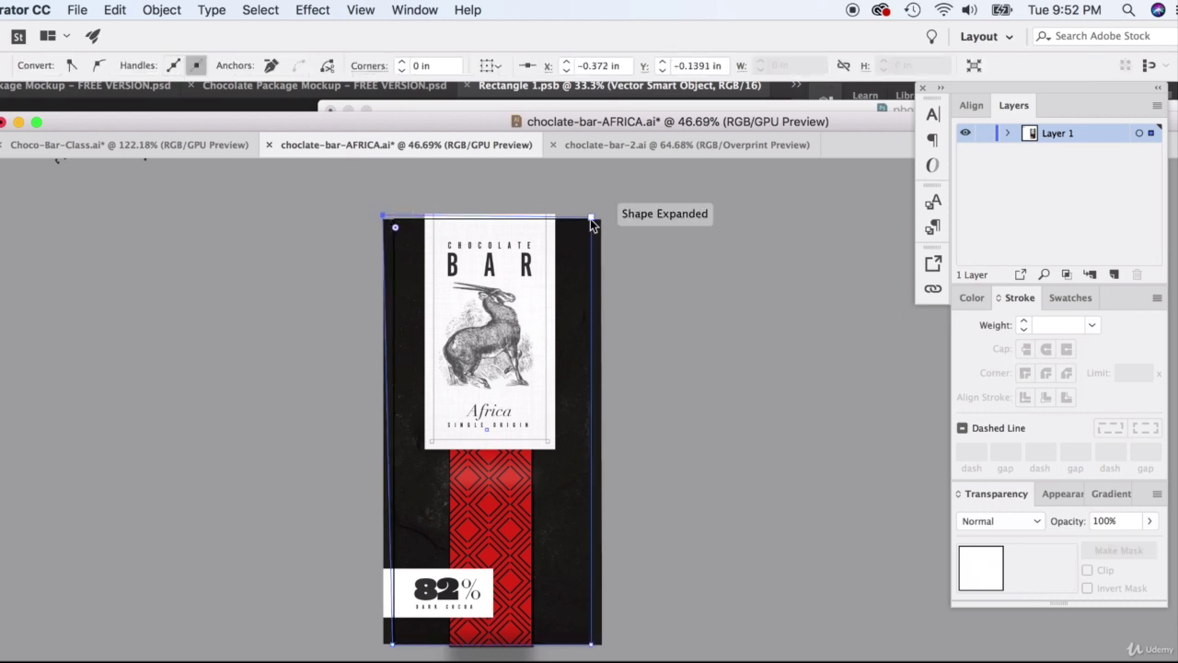
left_click(592, 640, "shift")
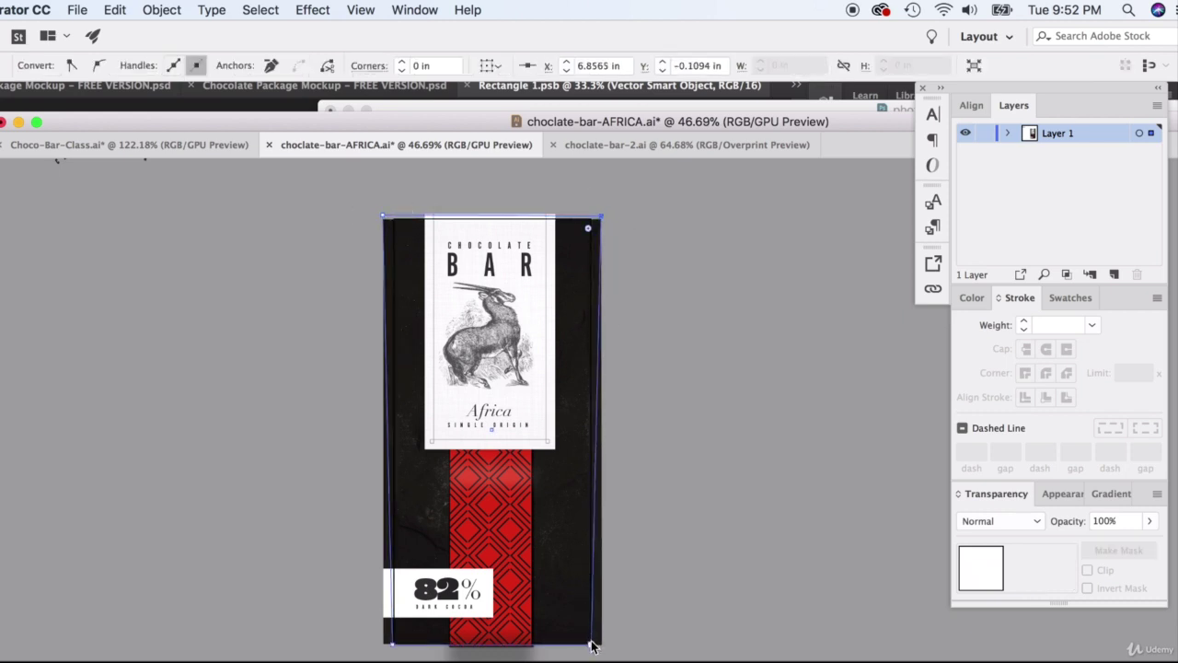
left_click(590, 642)
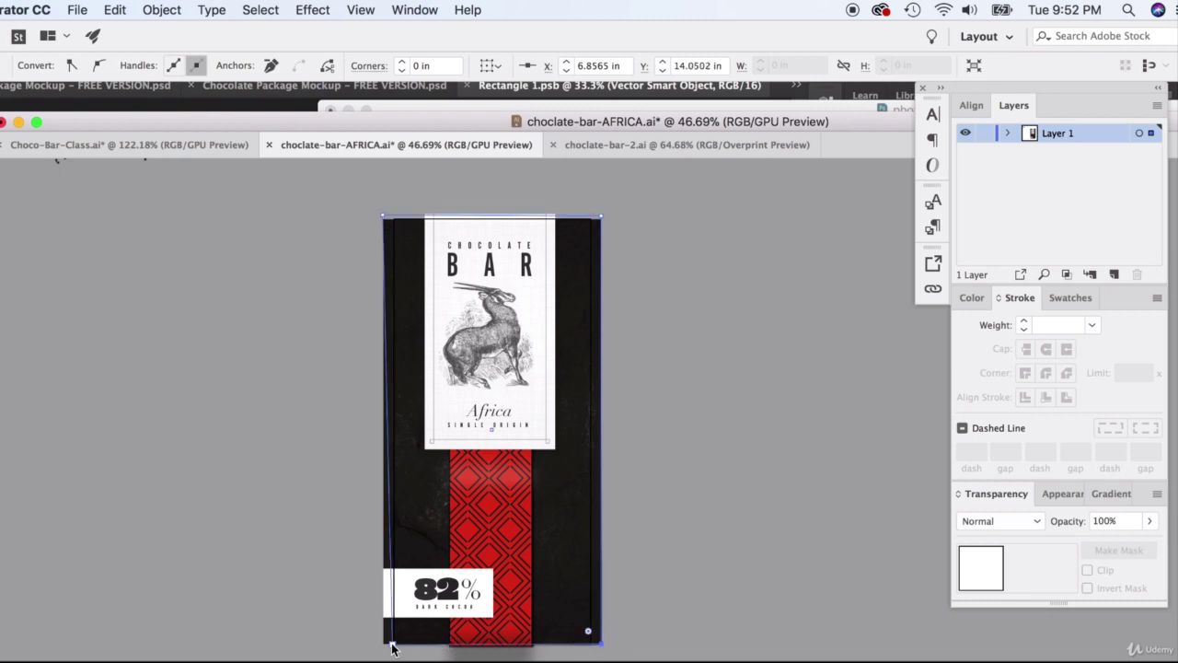
left_click(390, 645)
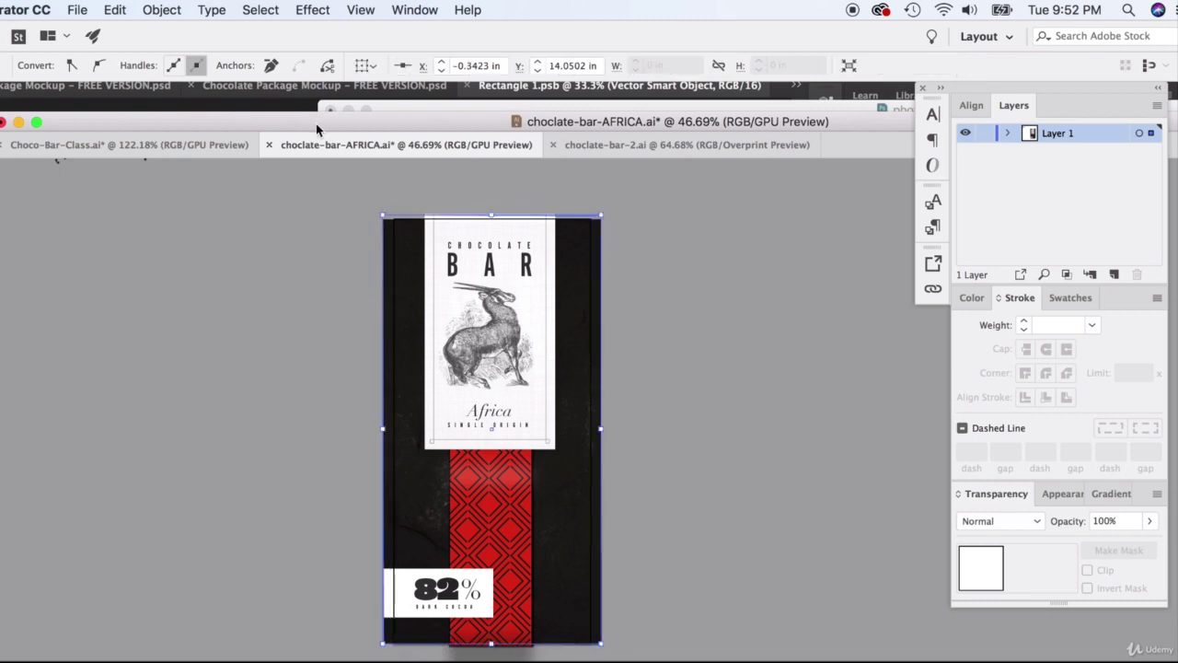
Deselect the artwork, move the Illustrator document window aside and return to Rectangle 1.psb in Photoshop
left_click_drag(315, 124, 503, 152)
left_click(514, 285)
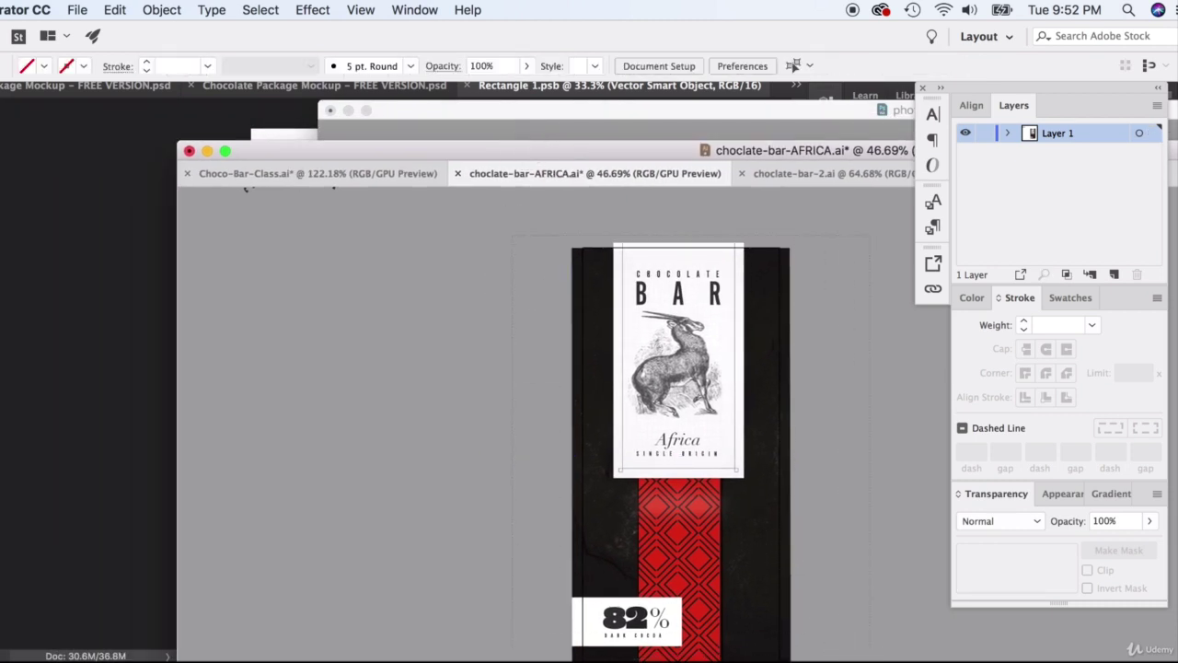
left_click(731, 370)
left_click(127, 288)
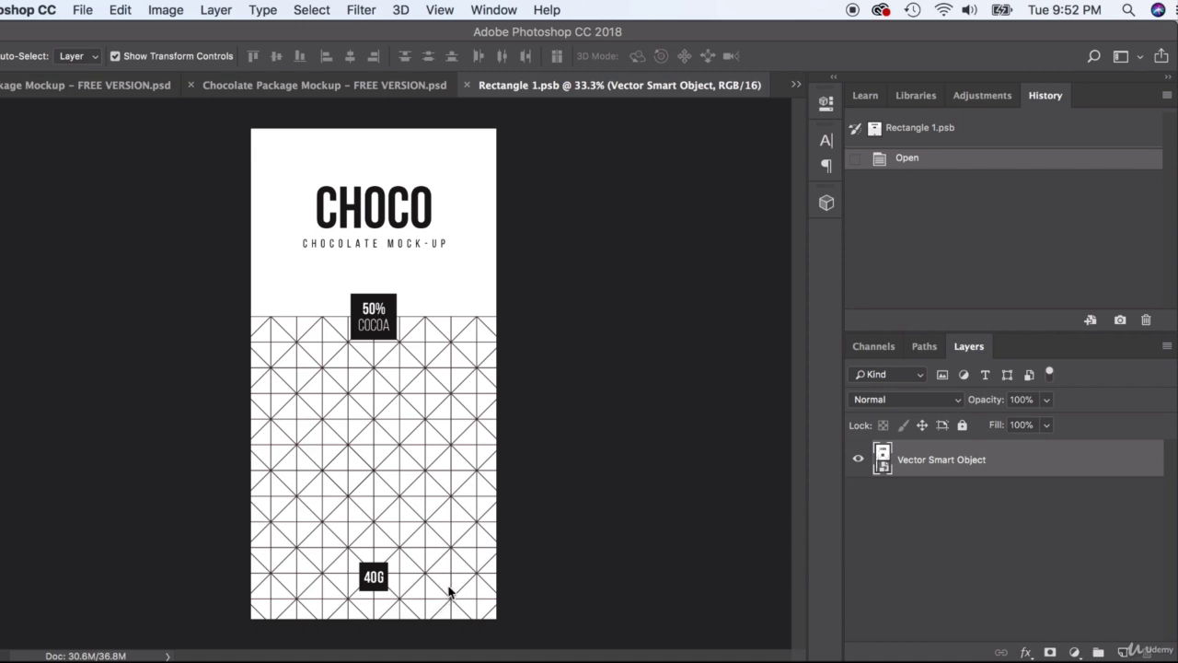
Paste the copied chocolate label artwork into Rectangle 1.psb and scale it to about 318% over the CHOCO design
key("super+v")
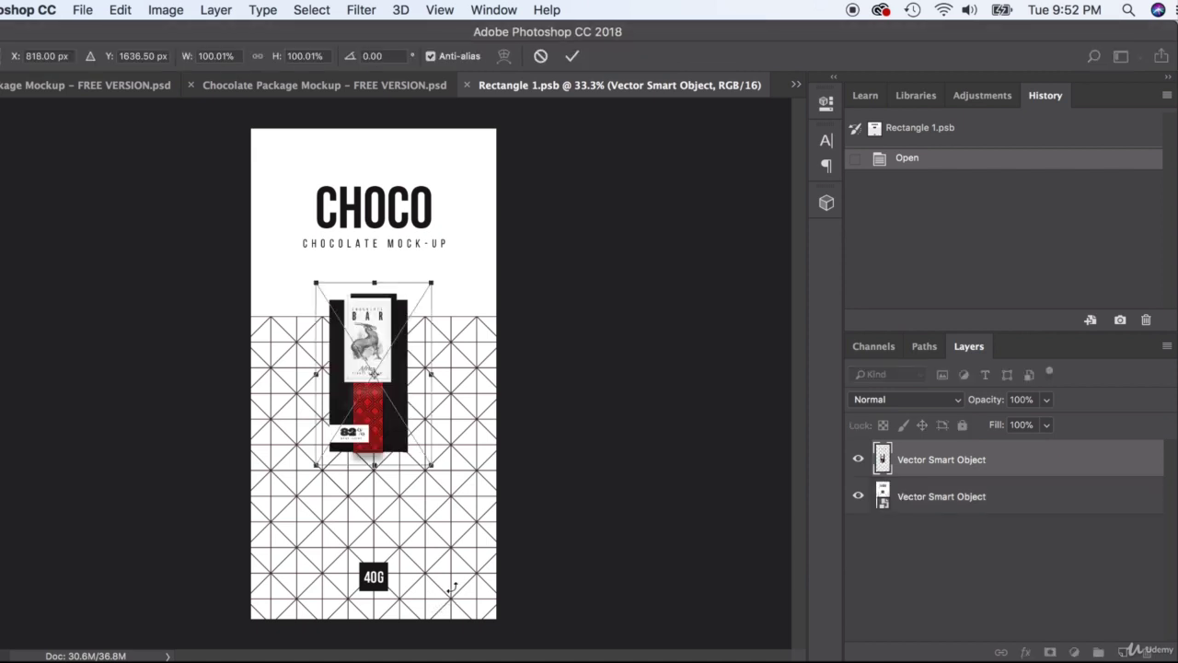
left_click_drag(432, 283, 595, 25)
left_click_drag(469, 210, 395, 363)
left_click_drag(523, 181, 584, 77)
left_click_drag(241, 616, 216, 651)
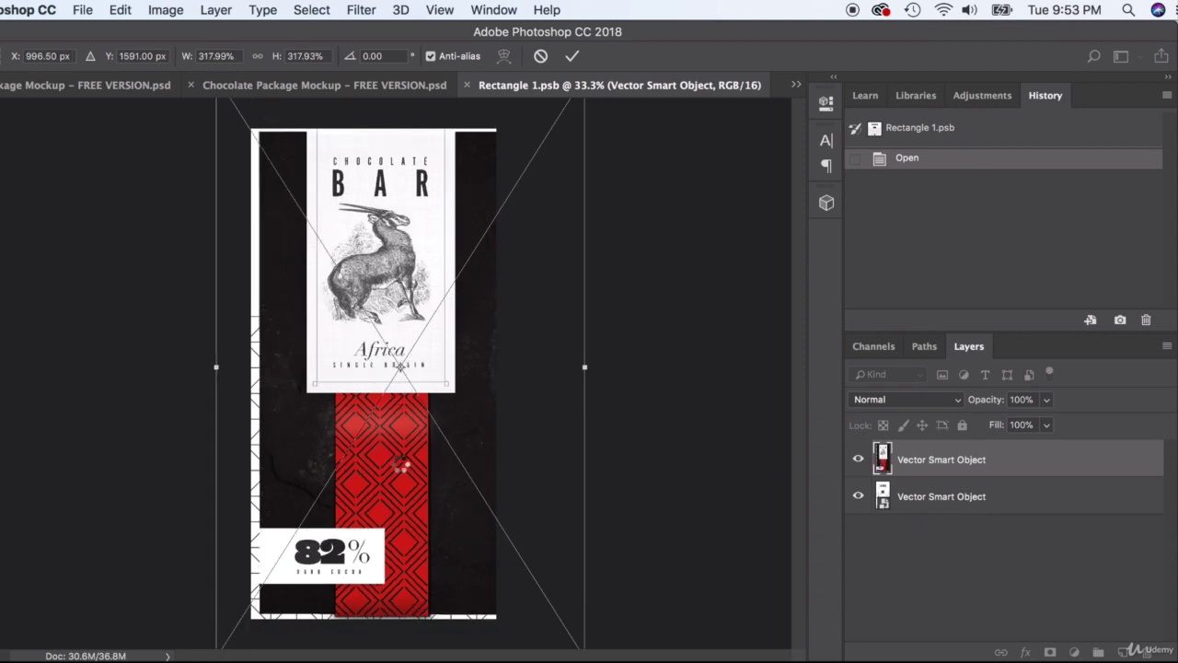
key("Return")
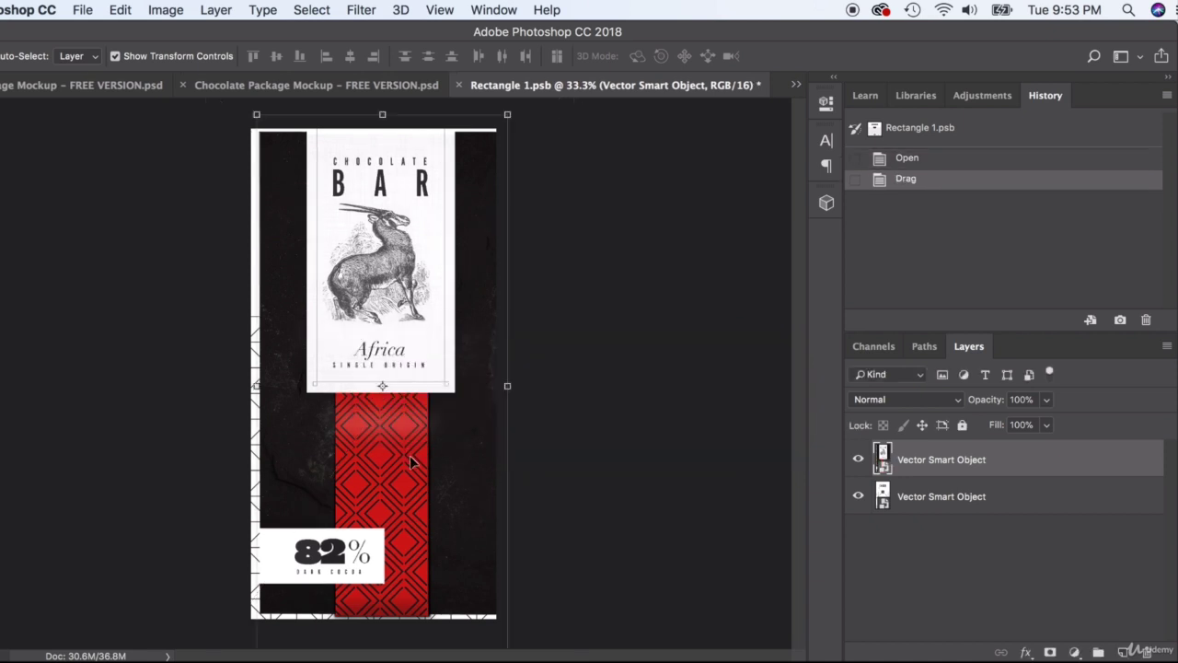
Align the pasted label with the canvas's side edges and enlarge it slightly beyond the canvas with Free Transform
left_click_drag(410, 454, 399, 469)
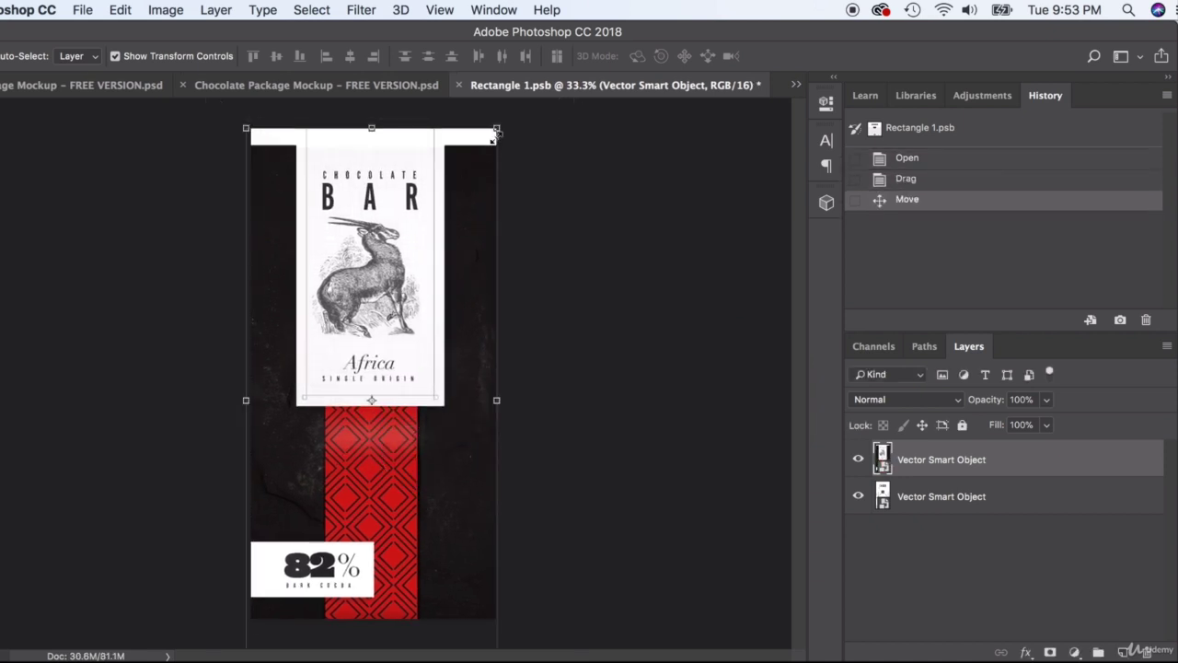
left_click_drag(495, 133, 509, 121)
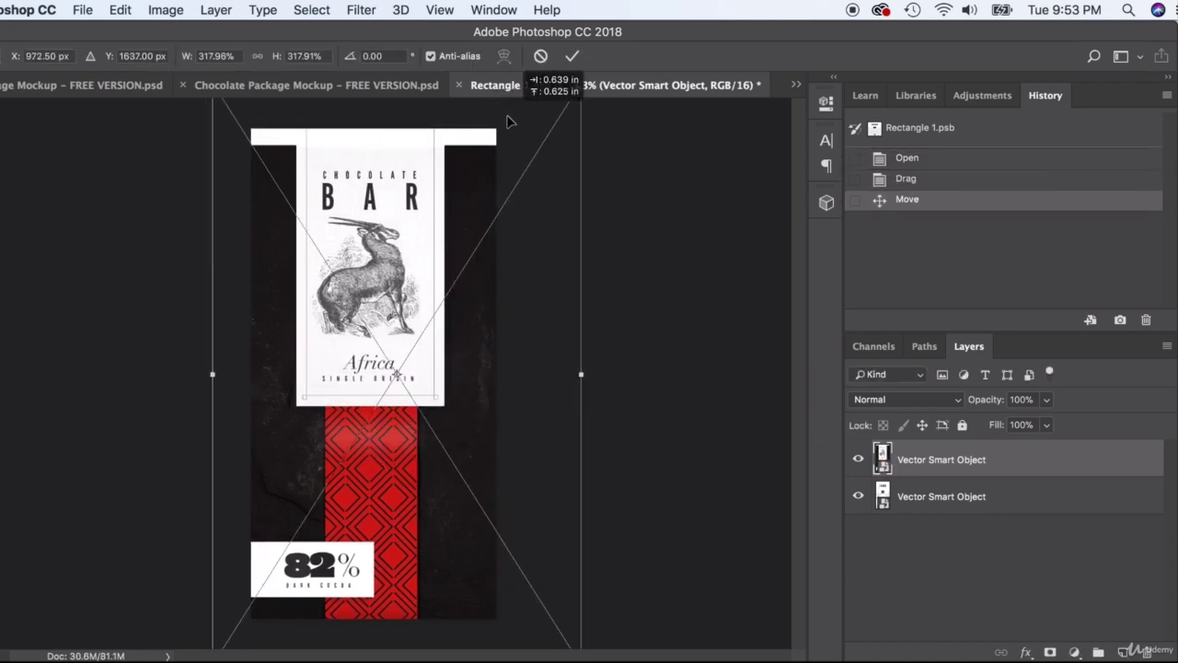
left_click_drag(451, 202, 452, 203)
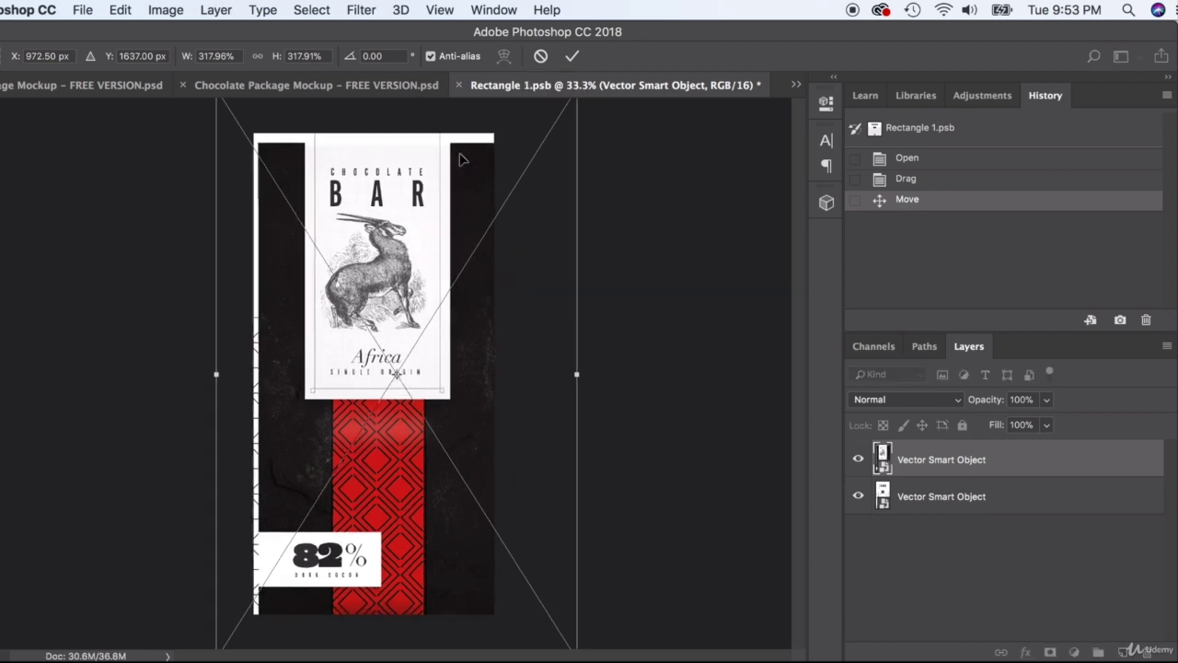
key("super+0")
left_click_drag(543, 136, 558, 126)
key("Return")
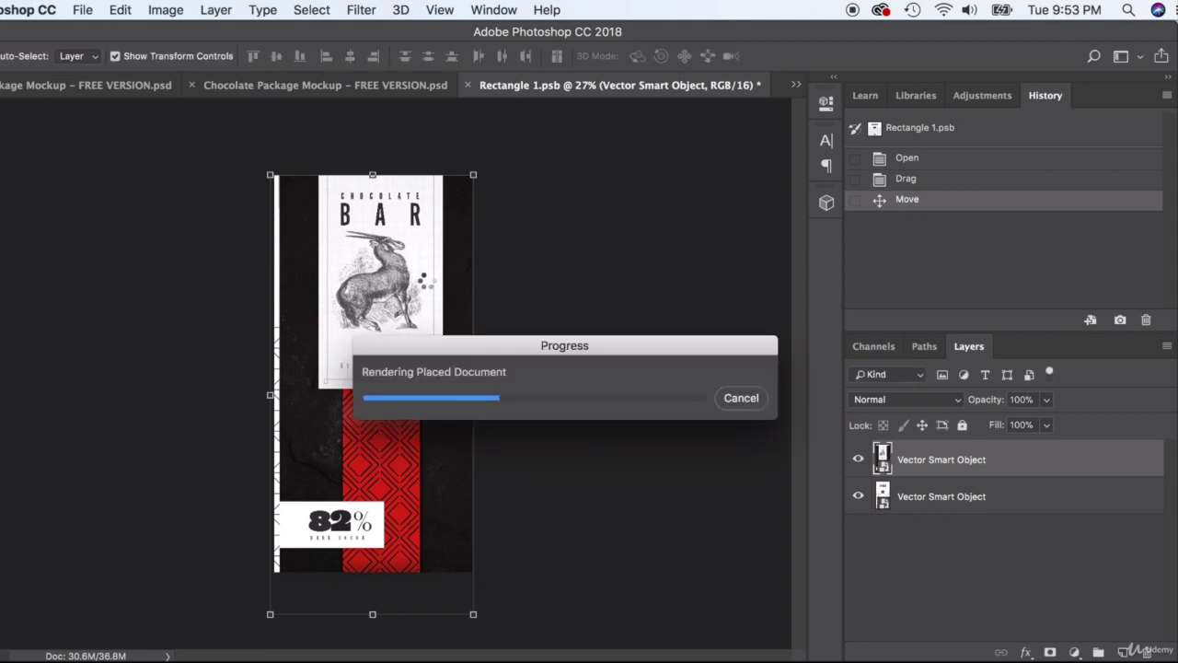
Shift the enlarged label sideways and nudge it down so it covers the whole canvas, and deselect it
left_click_drag(416, 283, 410, 283)
key("Down")
key("Down")
key("Down")
key("Down")
key("Down")
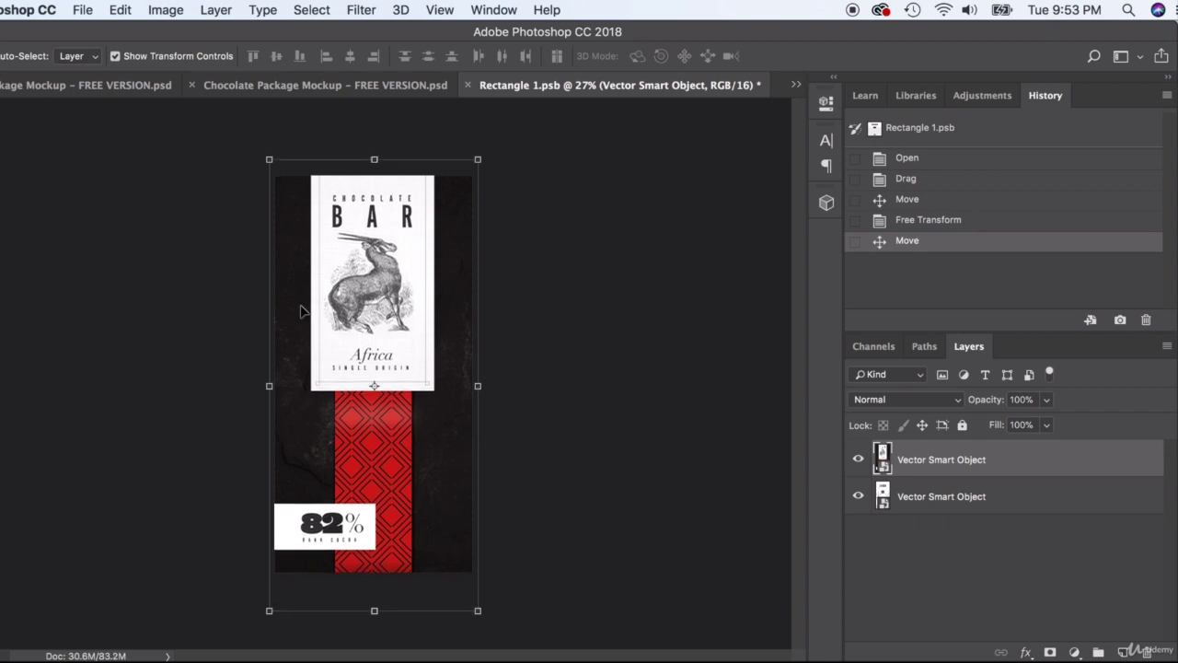
left_click(187, 274)
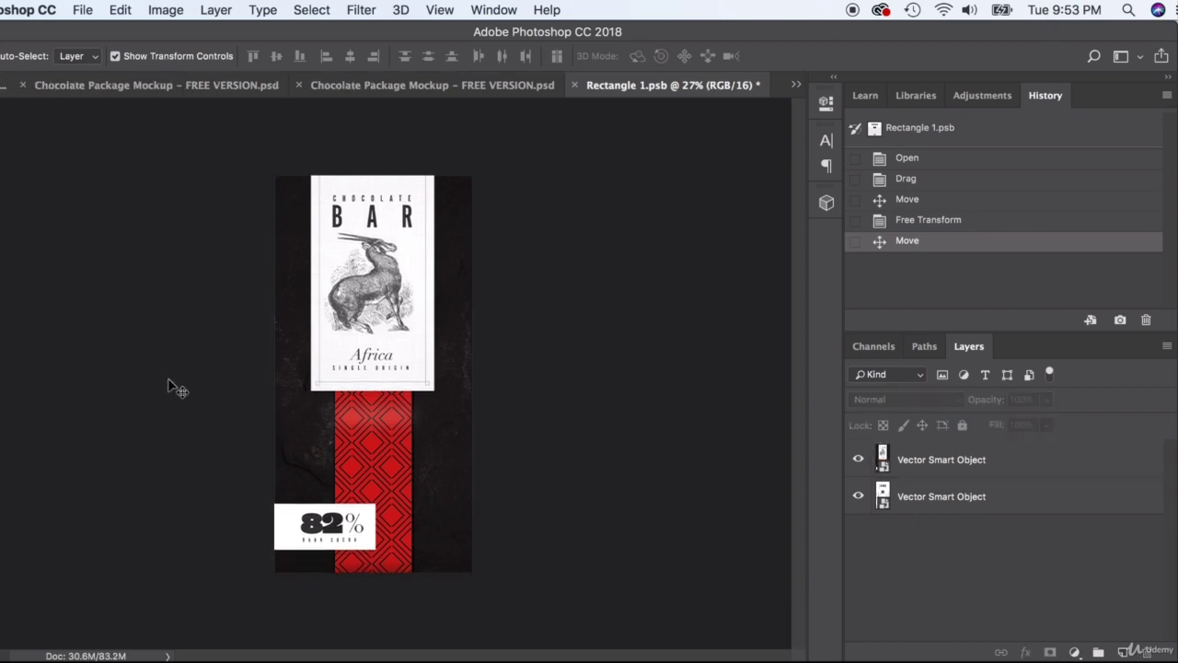
Close Rectangle 1.psb and save its changes back to the package mockup
left_click(574, 86)
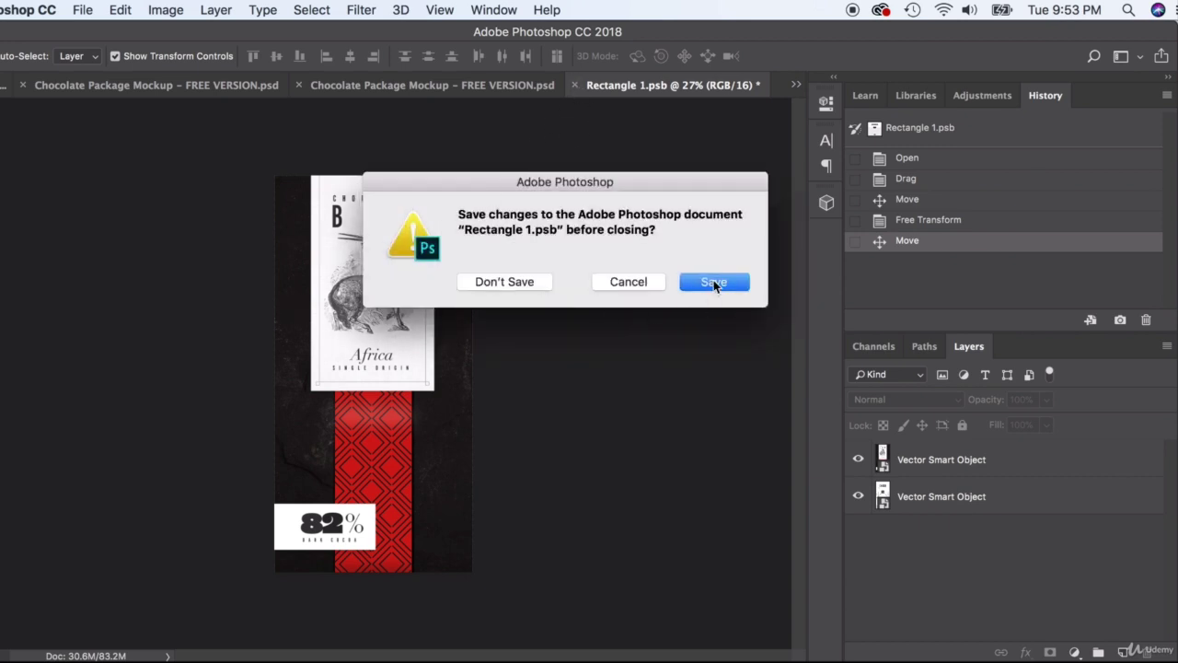
left_click(715, 282)
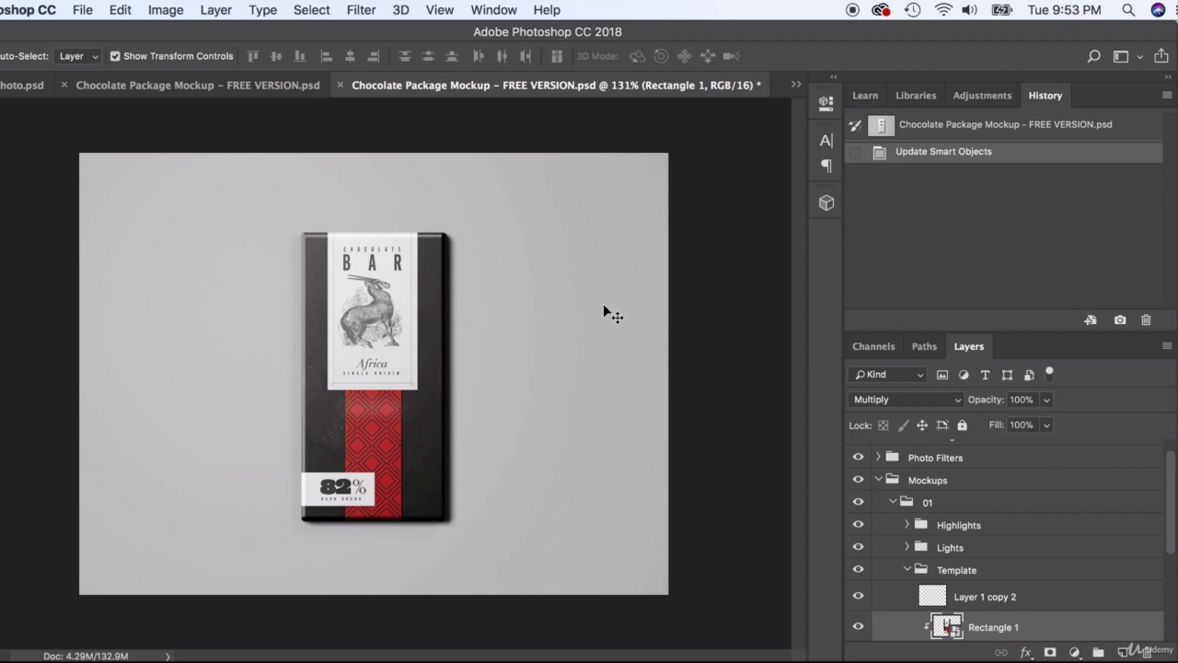
Hide and reshow the Rectangle 1 smart object to check the label on the package, and collapse the Template group
scroll(948, 553, "down", 3)
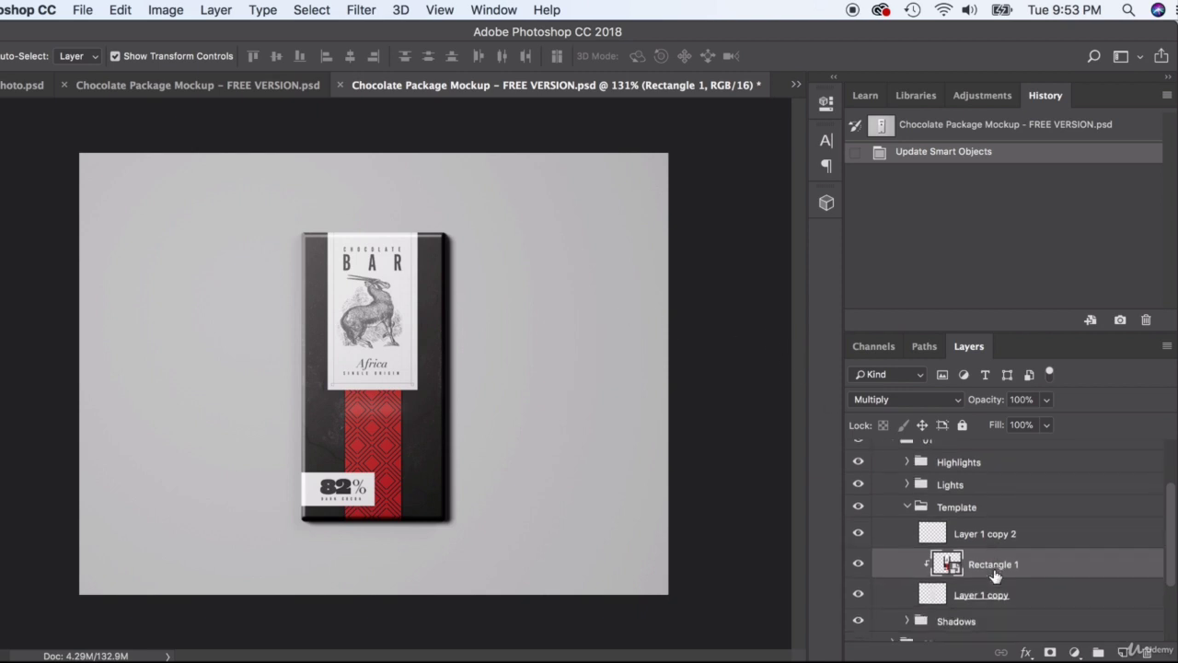
scroll(948, 557, "up", 4)
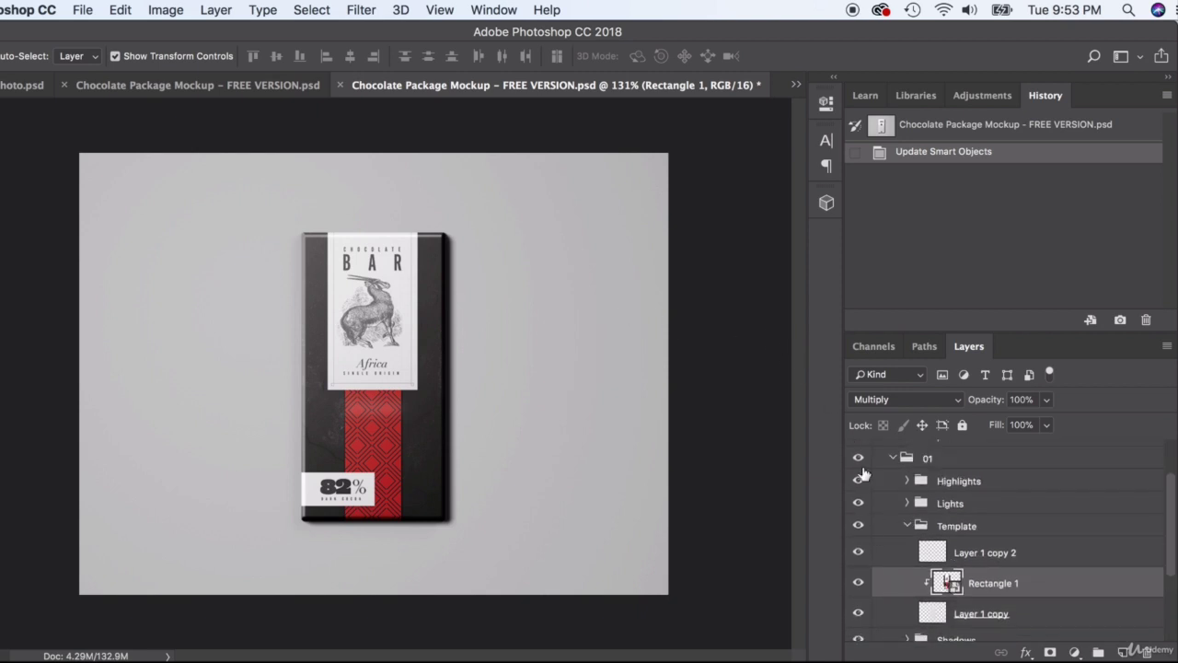
scroll(939, 561, "down", 1)
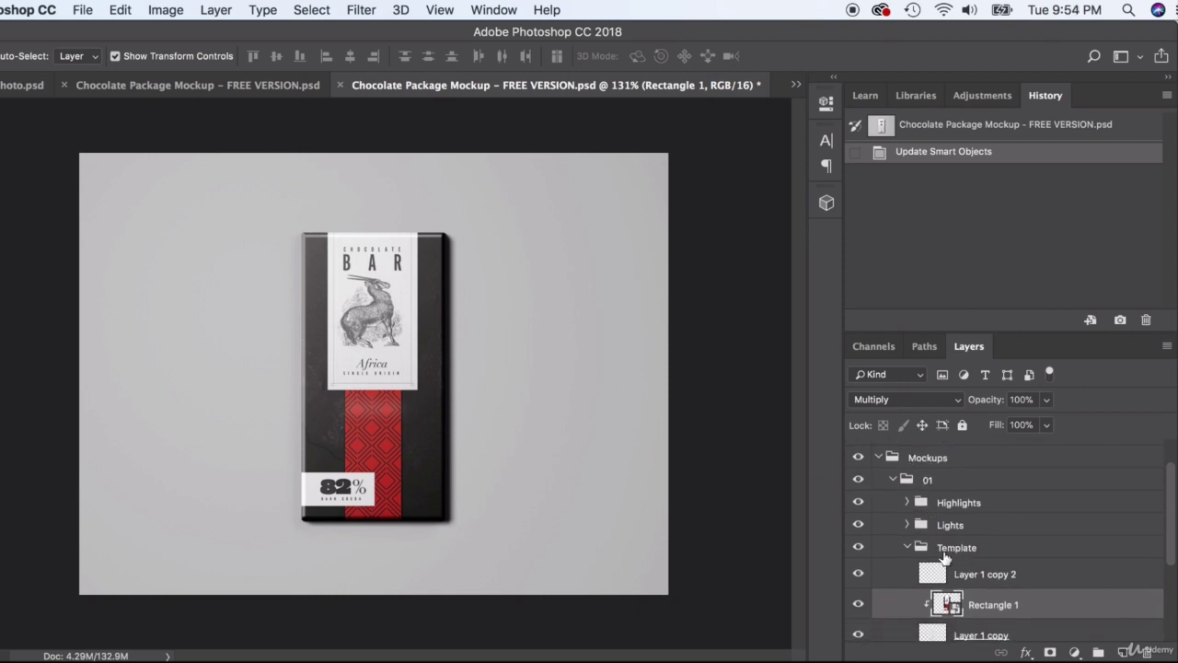
scroll(948, 557, "down", 2)
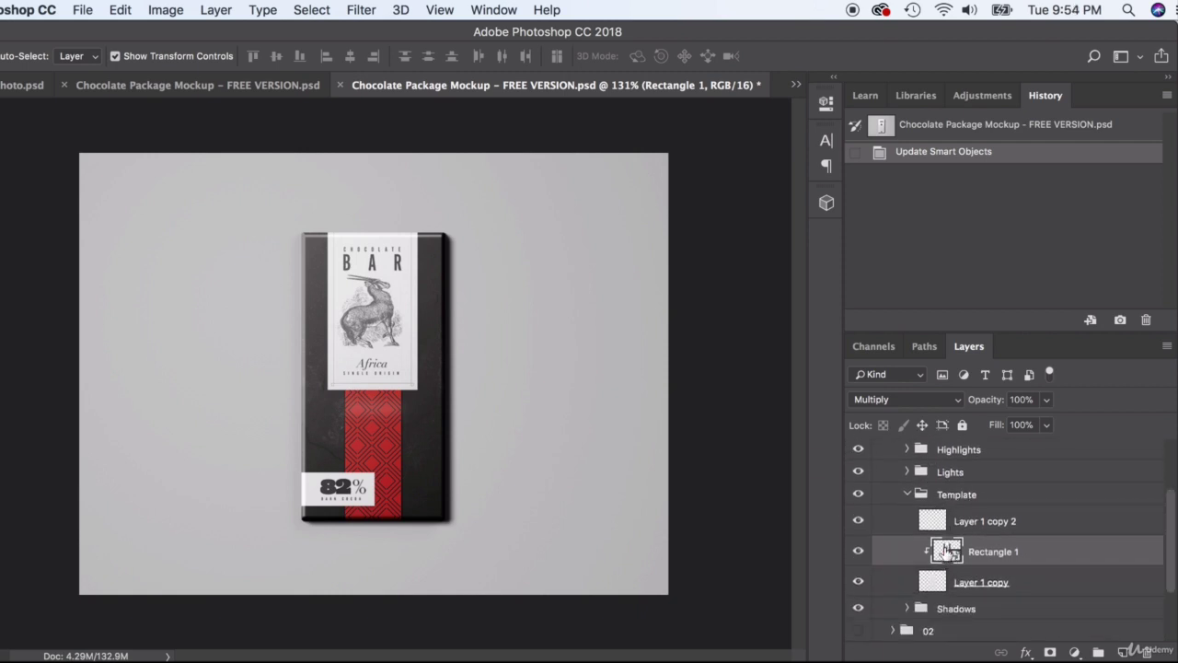
left_click(858, 552)
left_click(858, 552)
left_click(908, 495)
Compare the package with Layer 1 of the Highlights group hidden and shown, and lower that layer's opacity to 79%
left_click(948, 473)
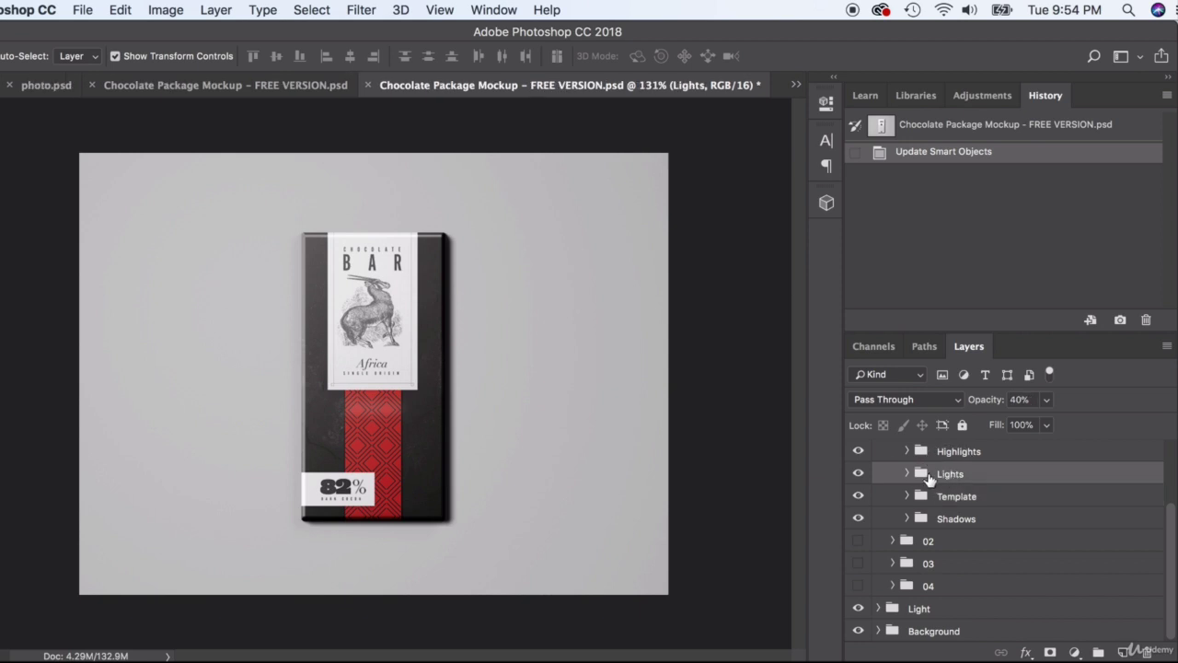
left_click(964, 452)
left_click(907, 451)
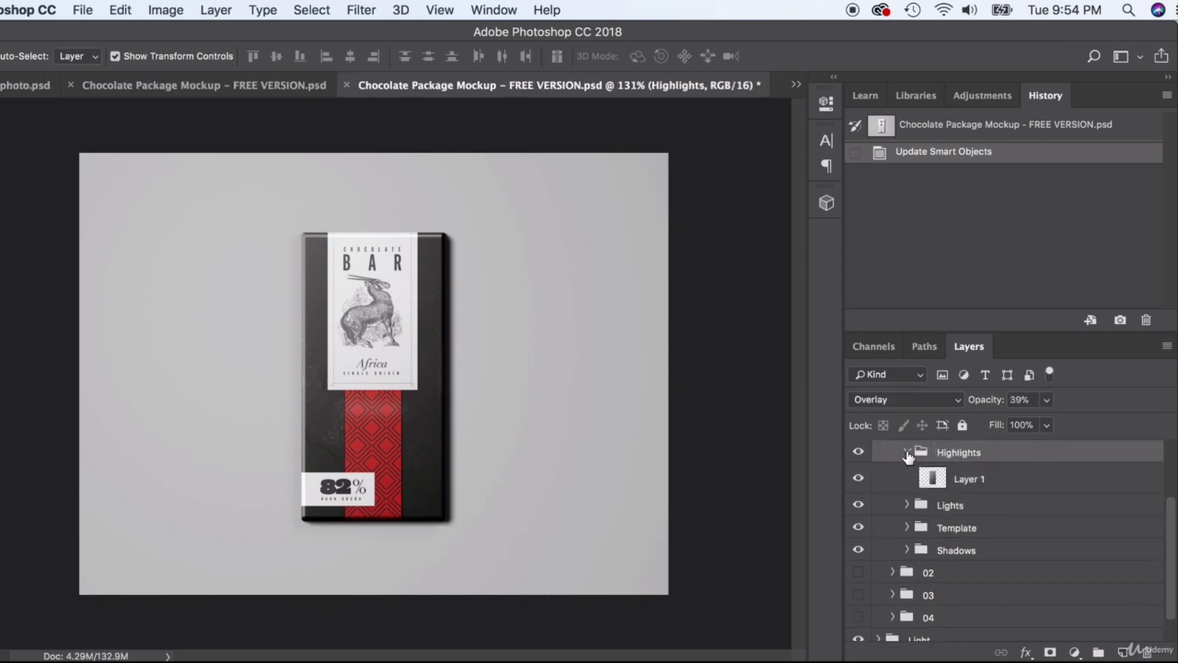
left_click(946, 479)
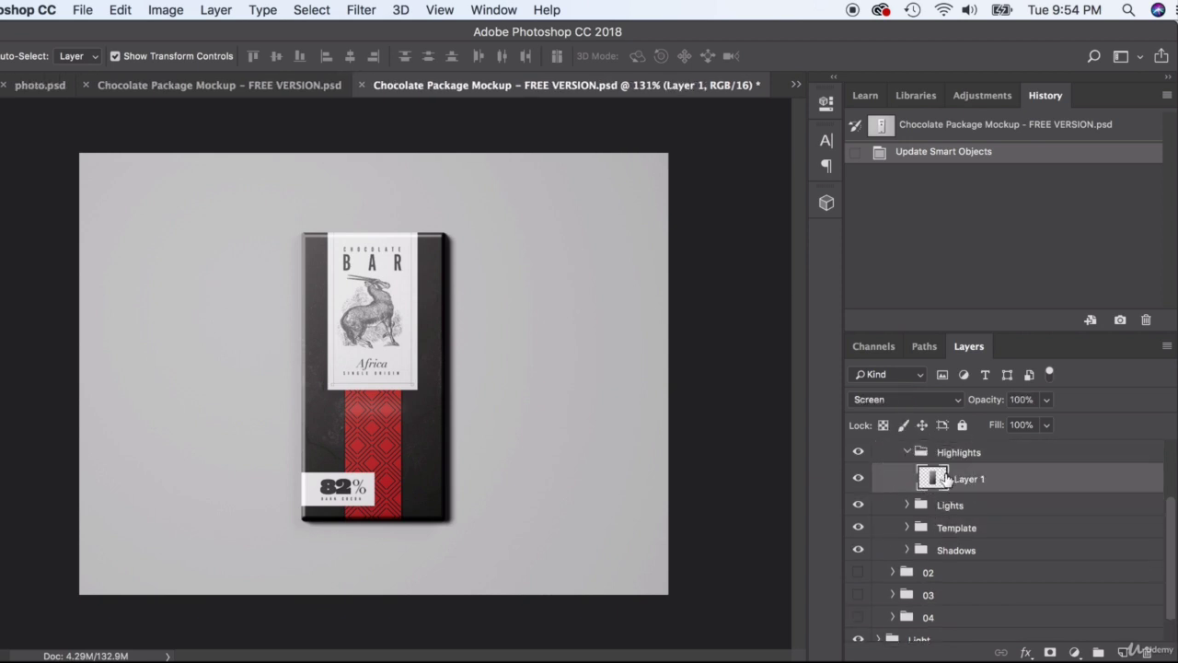
left_click(858, 478)
left_click(858, 479)
left_click(859, 479)
left_click(858, 479)
left_click(858, 479)
left_click(858, 479)
left_click(1049, 400)
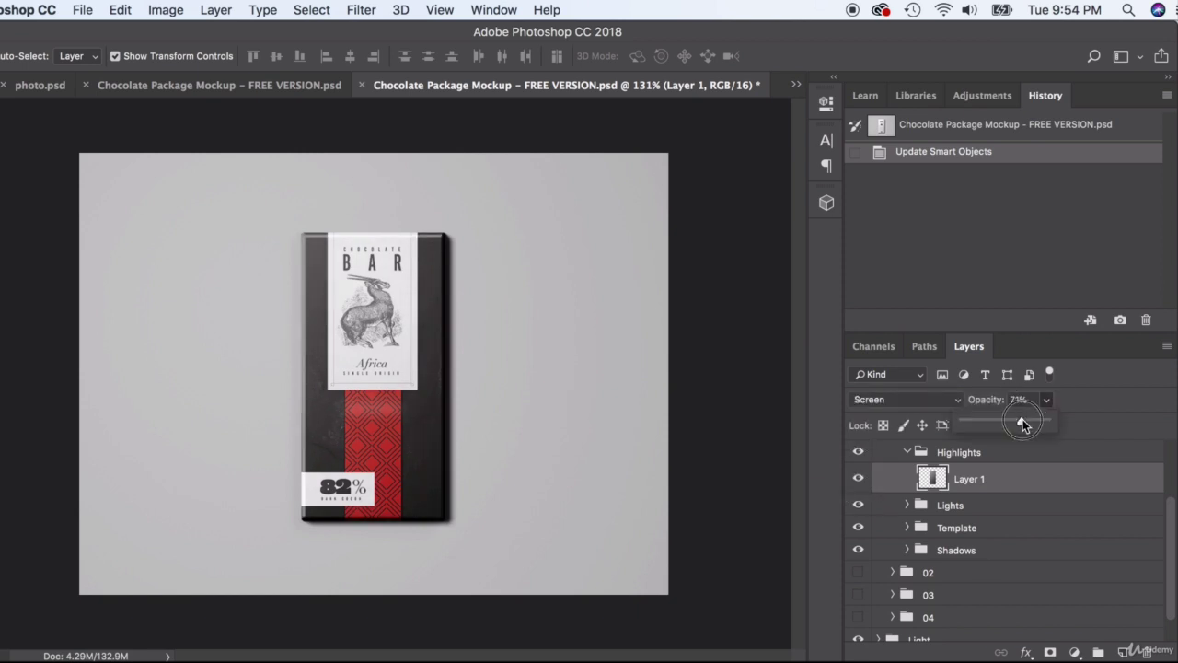
left_click_drag(1023, 423, 1031, 424)
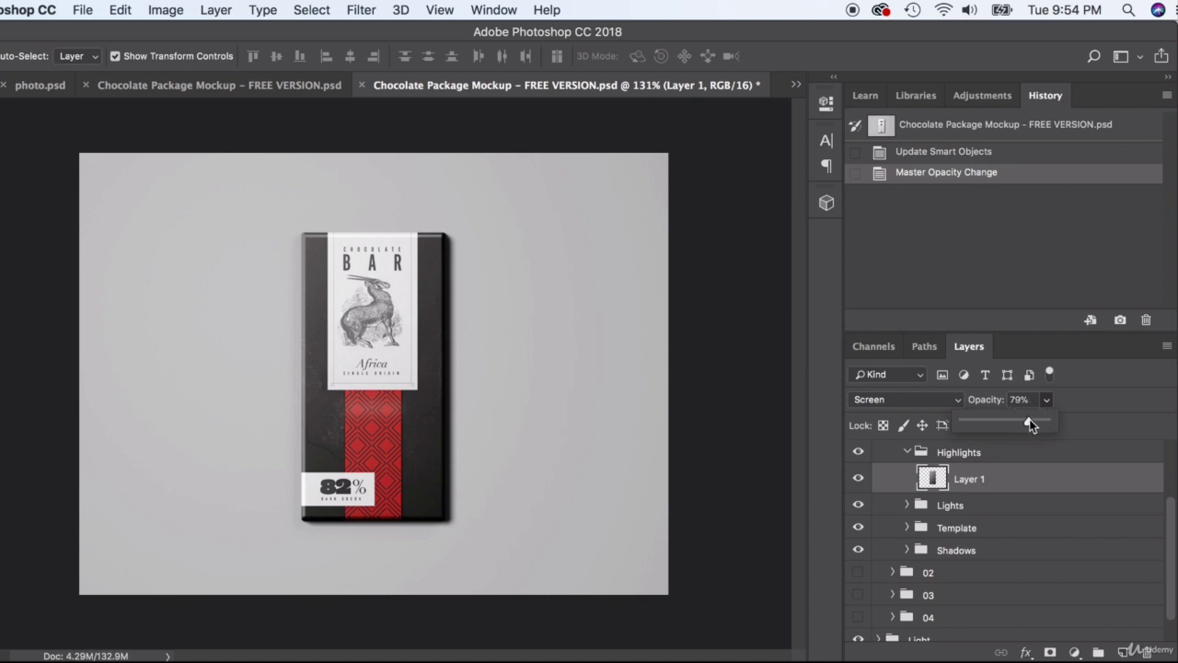
Expand the Lights group and toggle its Layer 1 off and on to compare its effect on the package up close
left_click(908, 505)
left_click(907, 505)
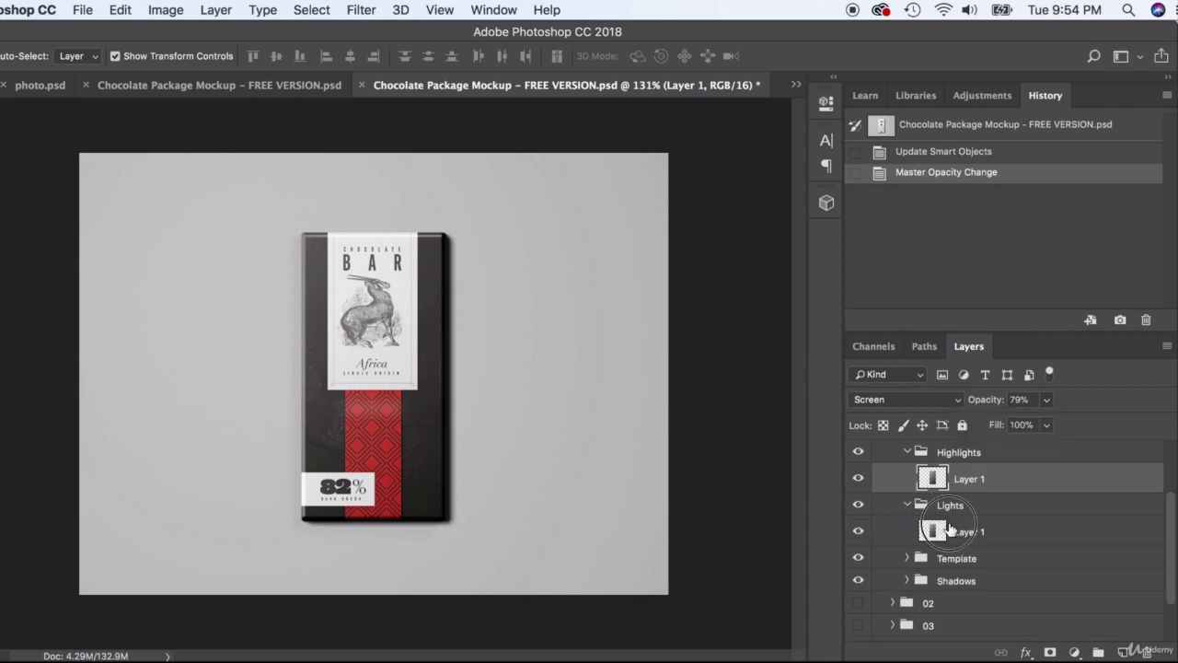
left_click(950, 531)
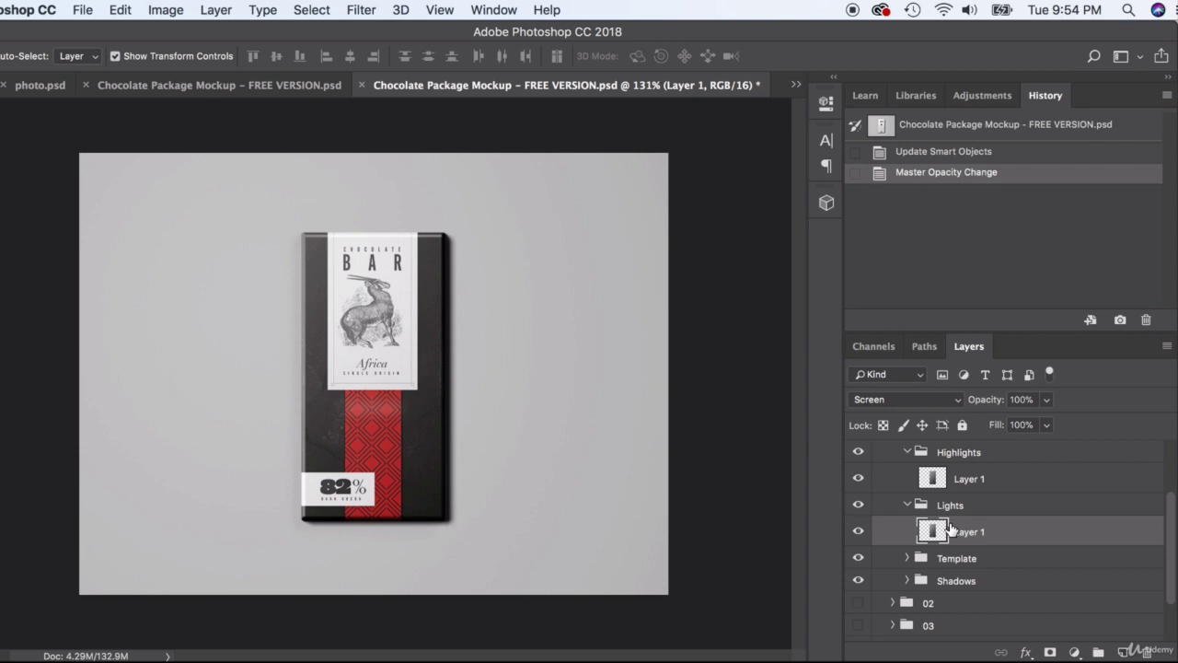
left_click(1048, 401)
left_click(858, 531)
left_click(858, 531)
left_click(857, 531)
left_click(859, 532)
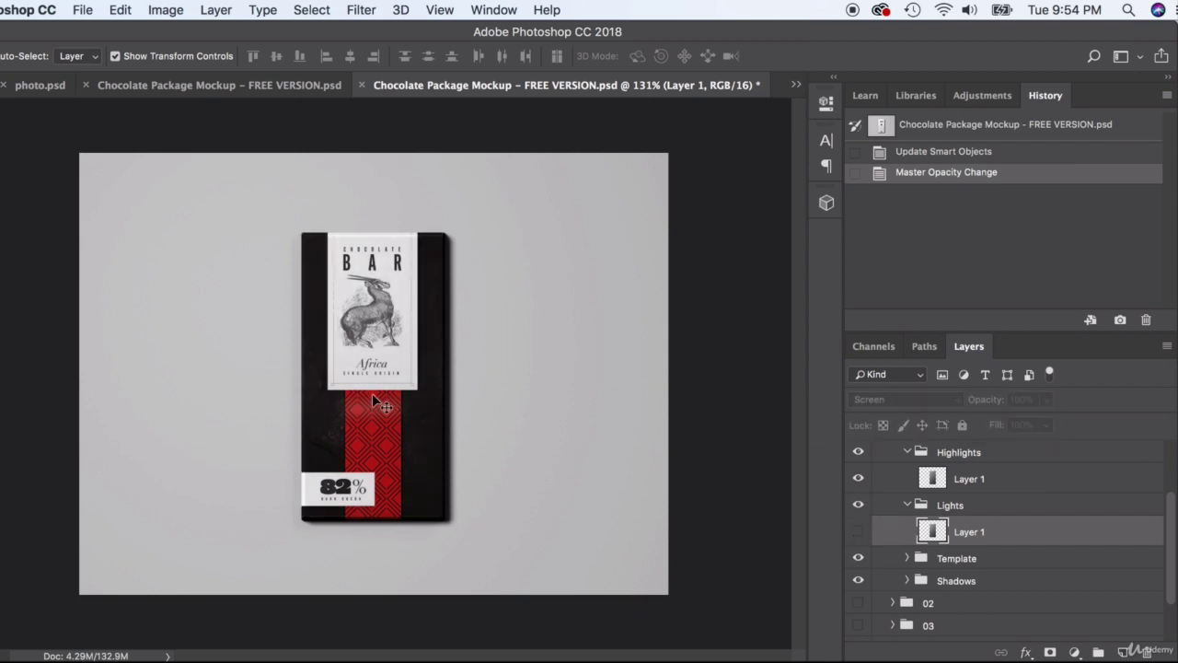
scroll(372, 401, "up", 5)
left_click(858, 533)
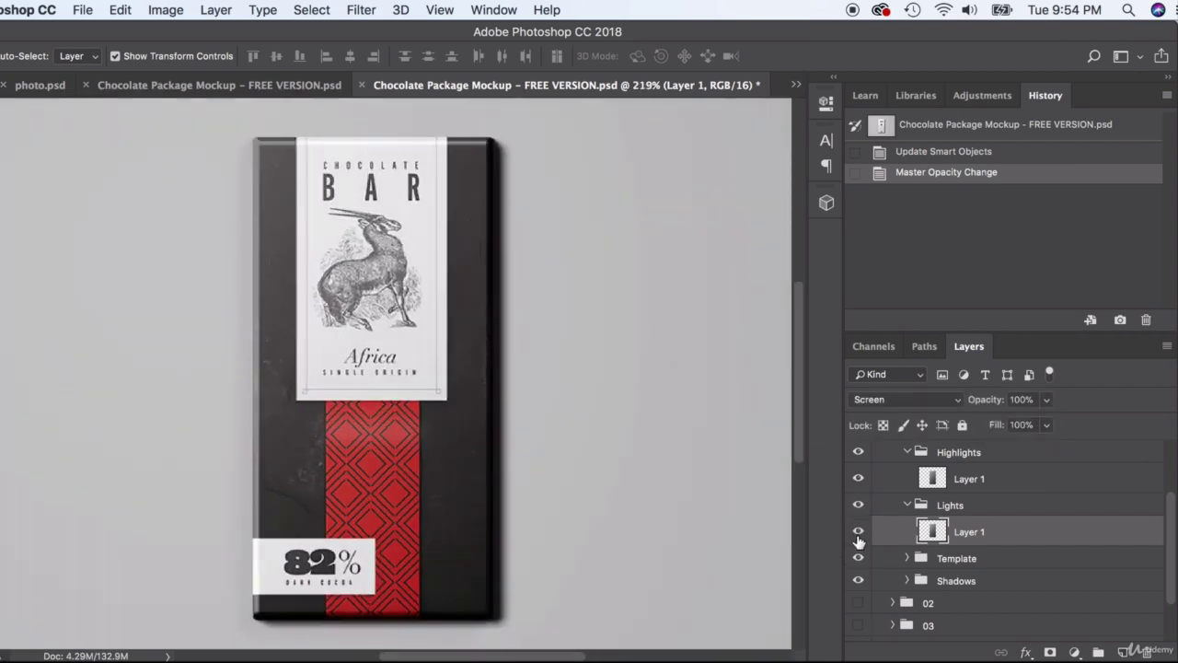
left_click(858, 532)
left_click(858, 532)
Lower the opacity of Layer 1 in the Lights group to about 41%
left_click(1043, 401)
mouse_move(1007, 419)
left_mouse_down()
mouse_move(992, 417)
mouse_move(999, 423)
left_mouse_up()
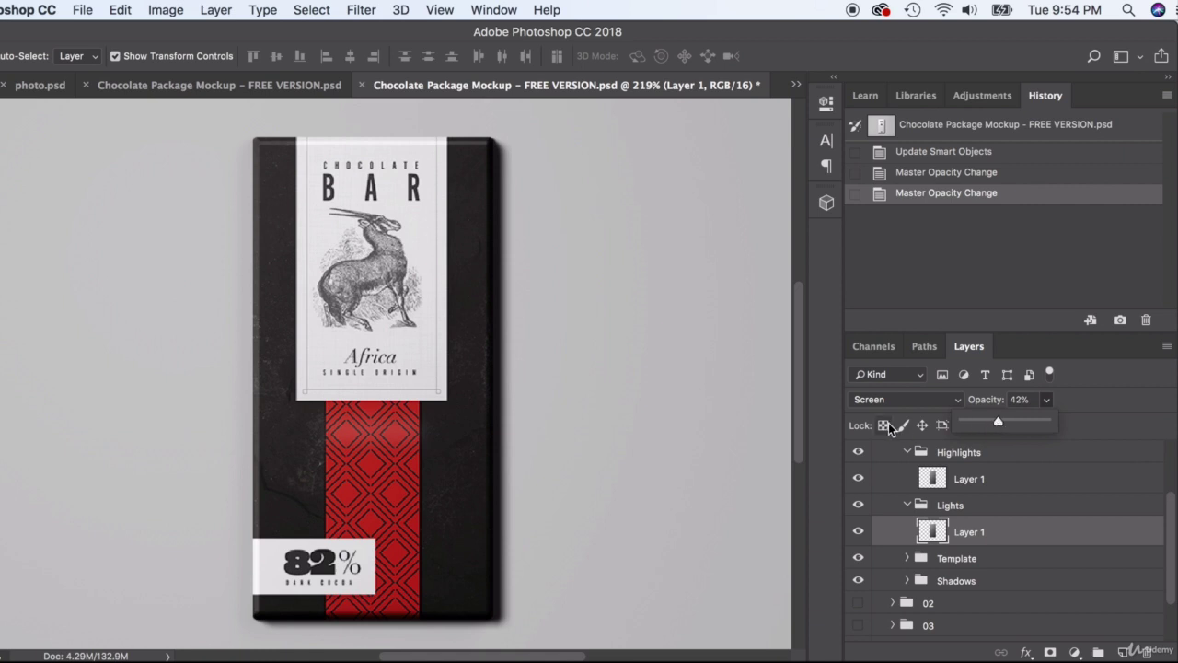
left_click(1042, 421)
left_click(1000, 422)
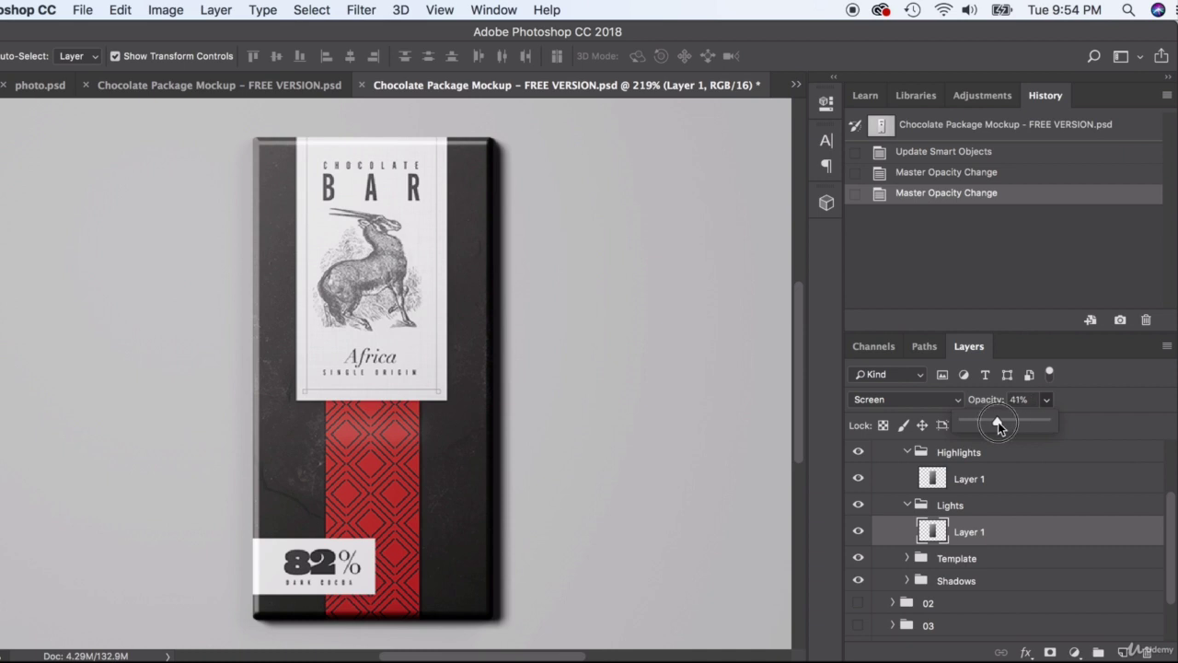
Compare the package with Layer 0 copy 3 of the Shadows group hidden and shown, and lower its opacity to 70%
left_click(907, 504)
left_click(906, 530)
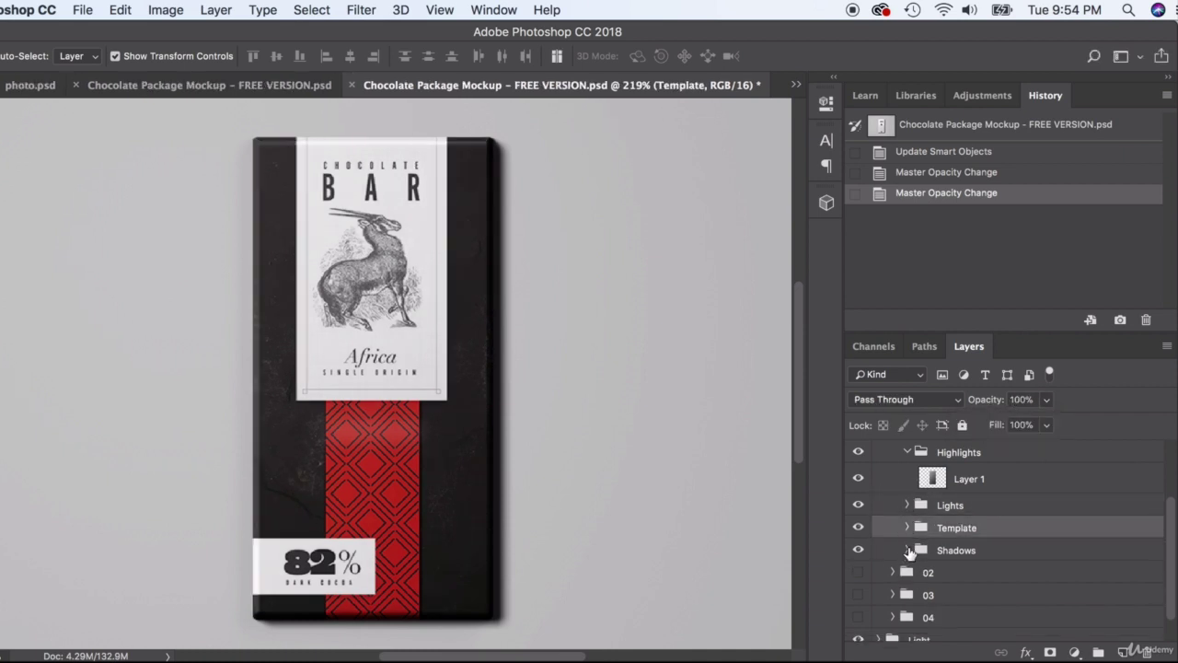
left_click(907, 550)
left_click(957, 550)
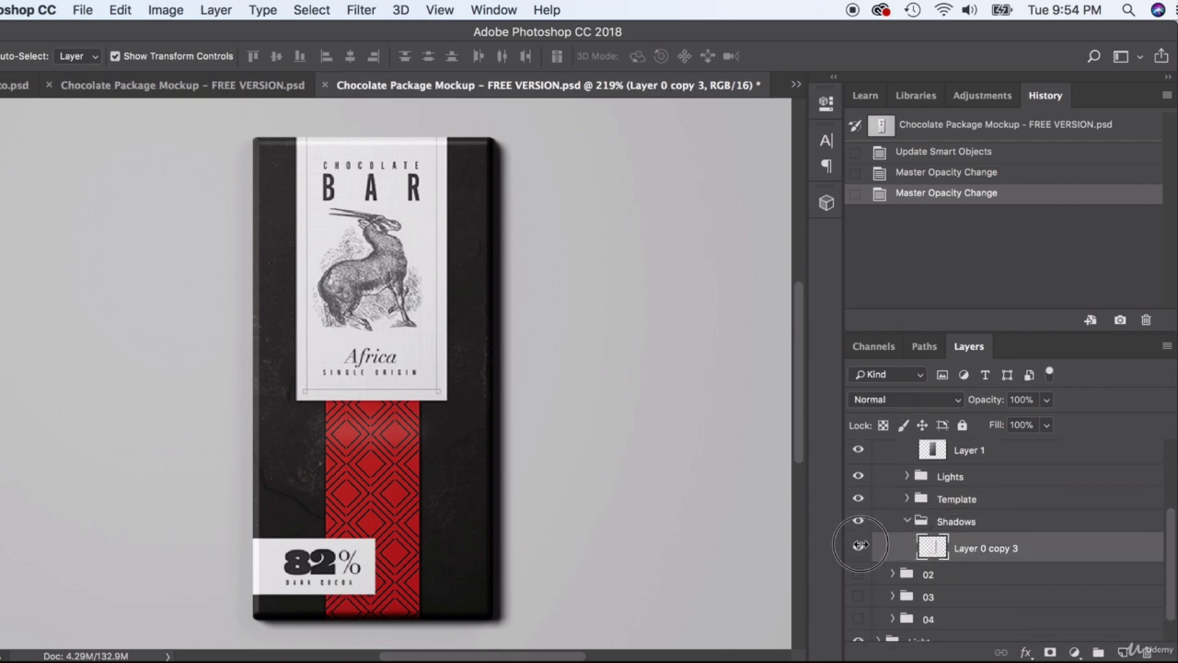
left_click(858, 548)
left_click(858, 547)
left_click(858, 548)
left_click(858, 547)
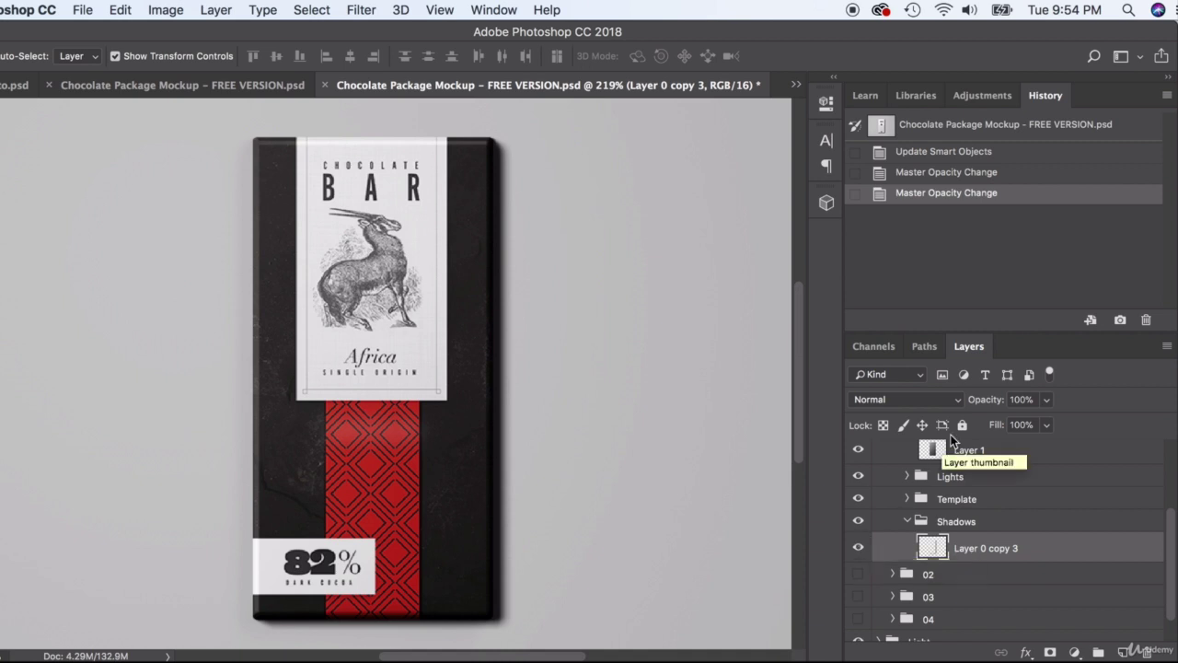
left_click(1047, 400)
left_click_drag(1027, 422, 1021, 419)
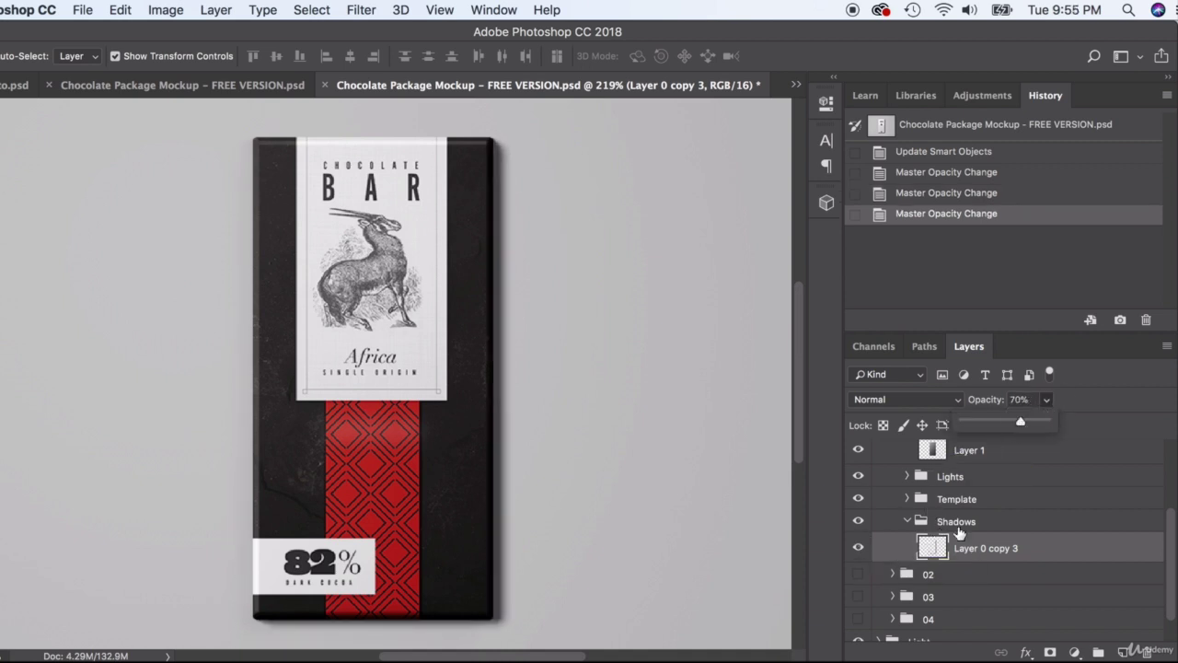
Collapse the Mockups group, select the Light layer and view the whole mockup
scroll(954, 529, "up", 3)
left_click(879, 457)
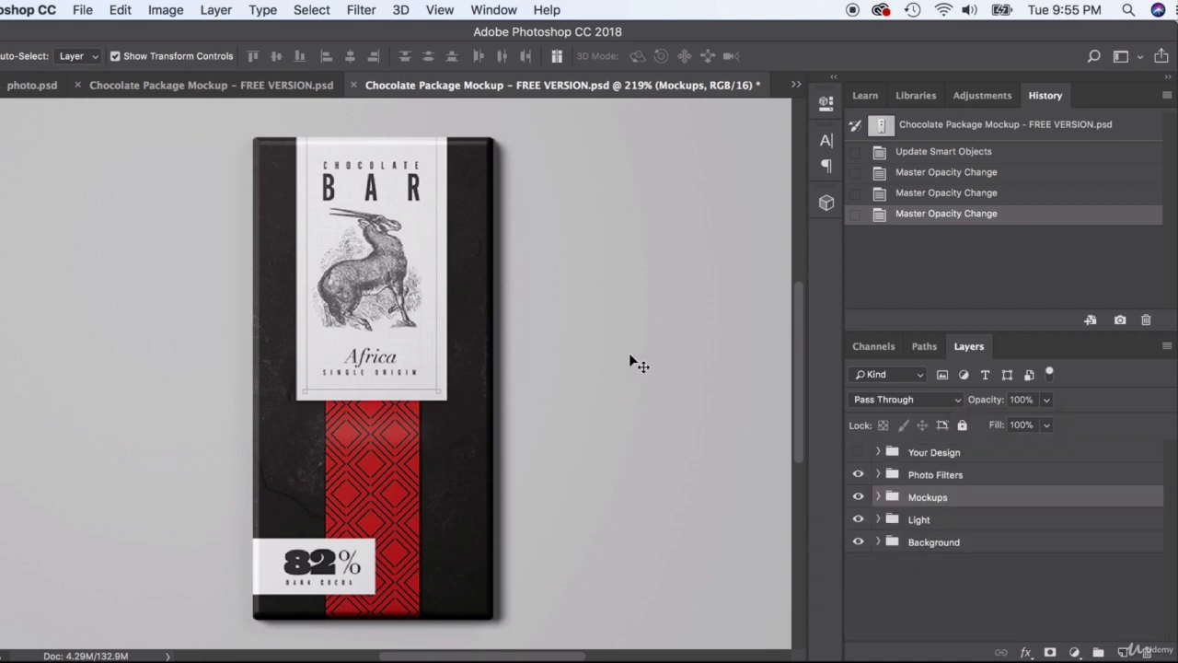
left_click(581, 376)
scroll(586, 378, "down", 3)
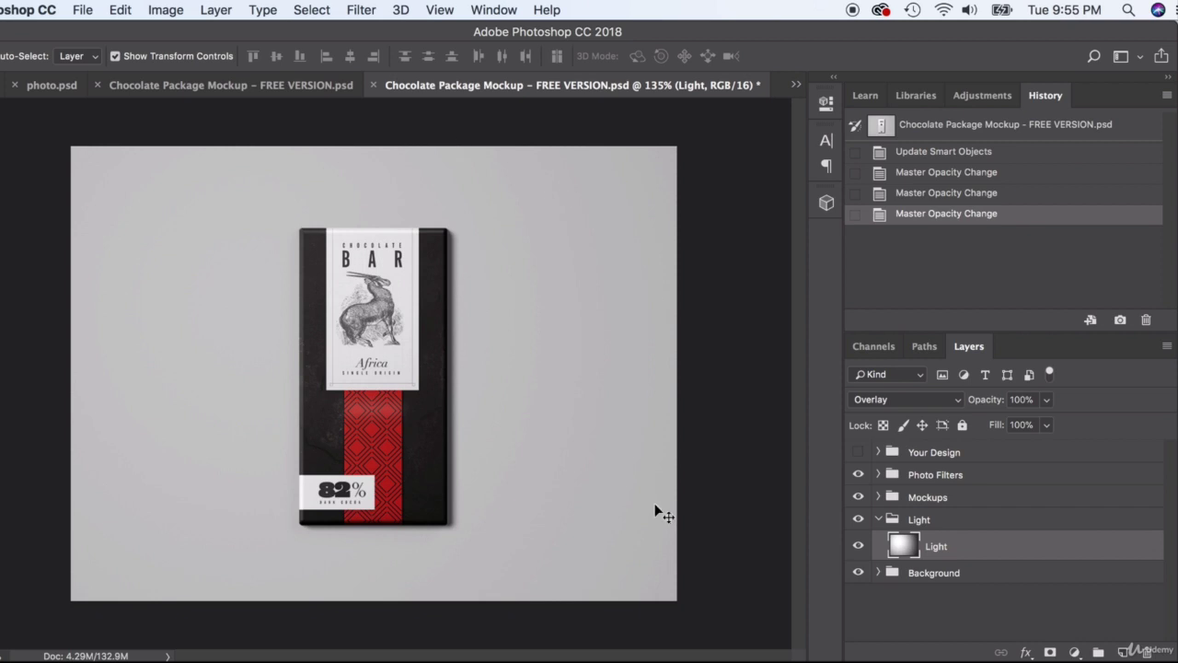
Switch to choclate-bar-AFRICA.ai in Illustrator, move the clipped stone texture off the package and release its clipping mask
left_click(715, 661)
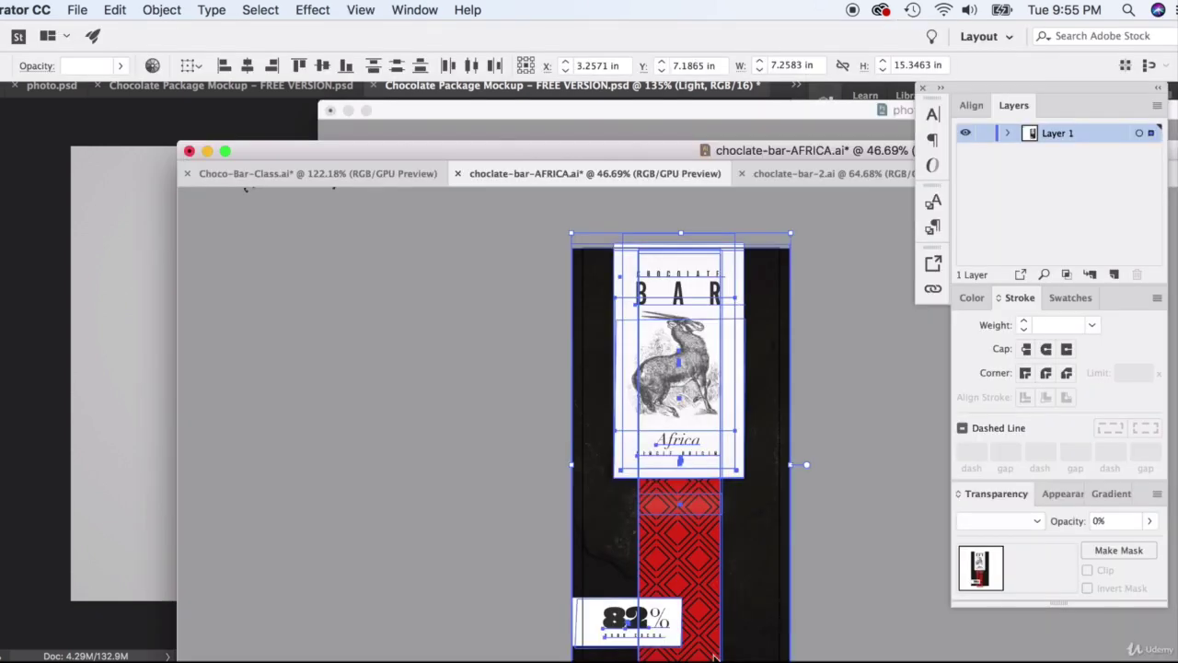
left_click(465, 269)
left_click_drag(652, 353, 384, 321)
right_click(413, 285)
left_click(476, 441)
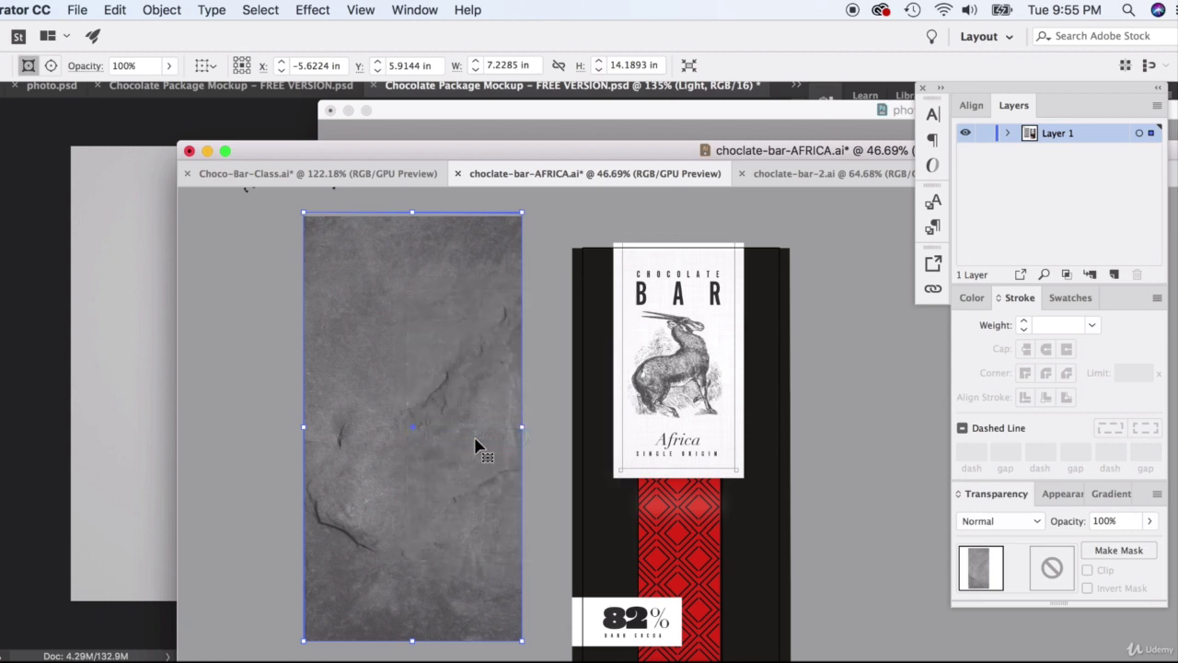
left_click(613, 215)
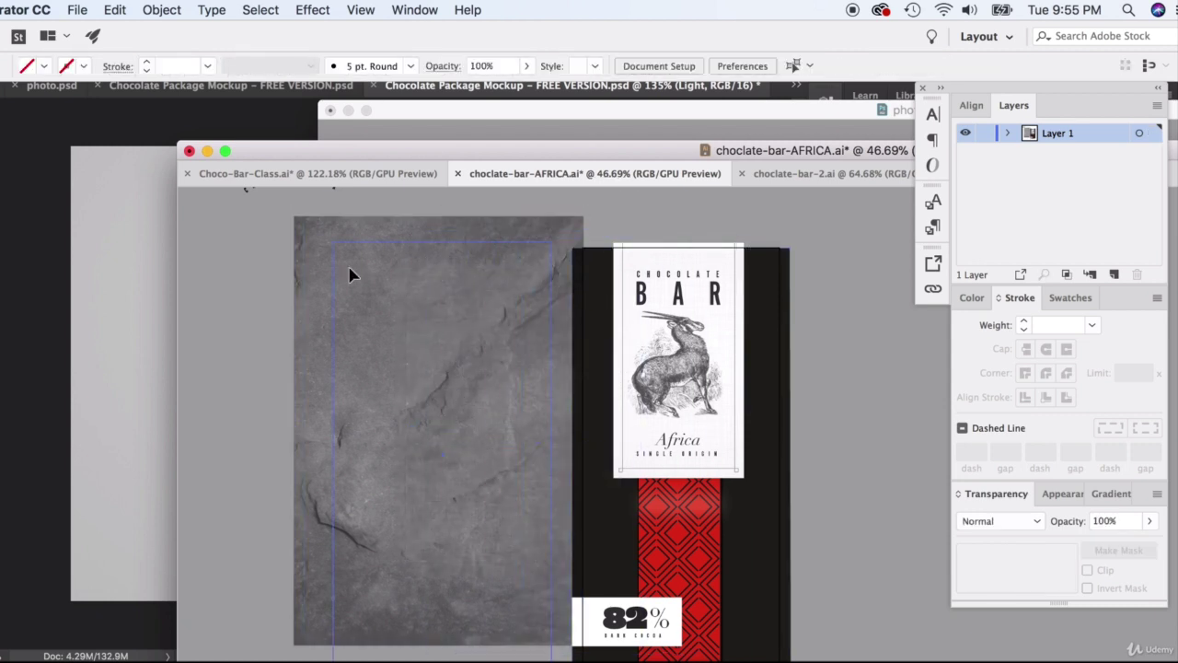
Move the stone image down off the black rectangle in Illustrator, and bring the rectangle into the Photoshop package mockup
left_click_drag(350, 268, 160, 264)
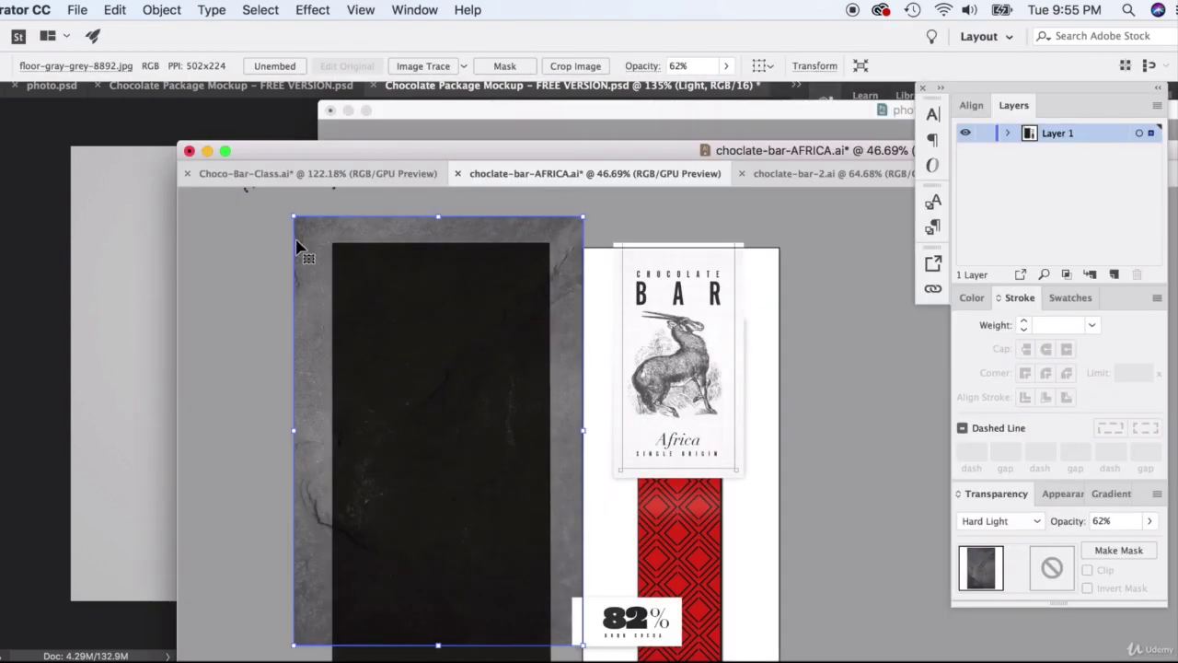
left_click_drag(303, 249, 331, 391)
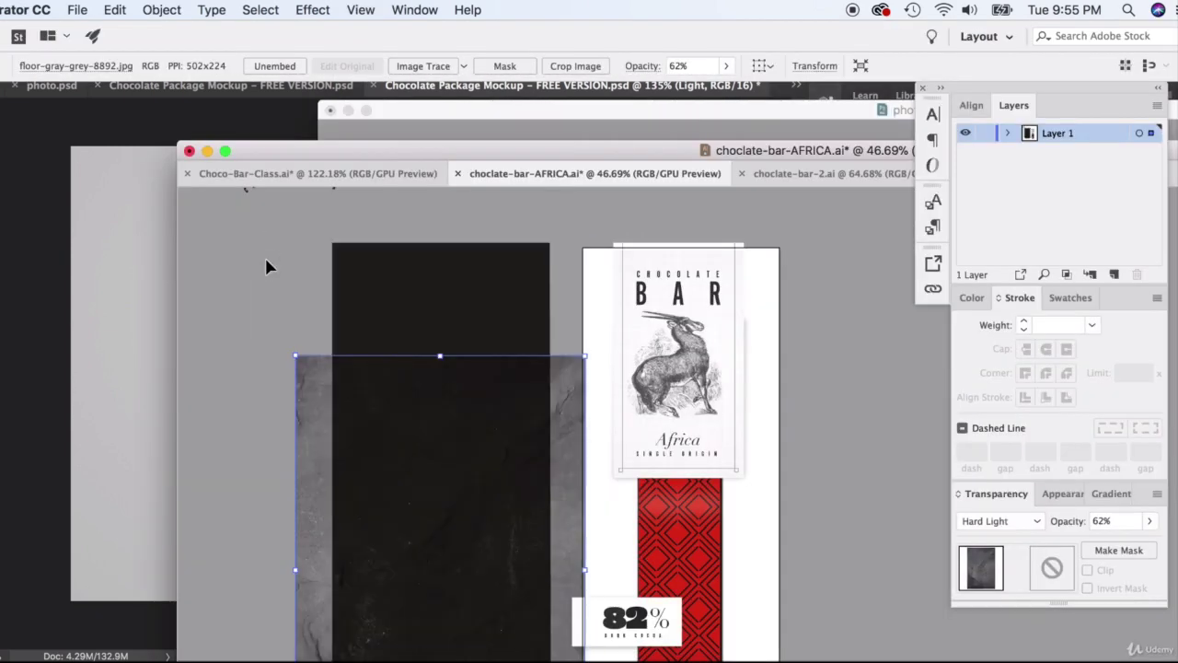
left_click(387, 311)
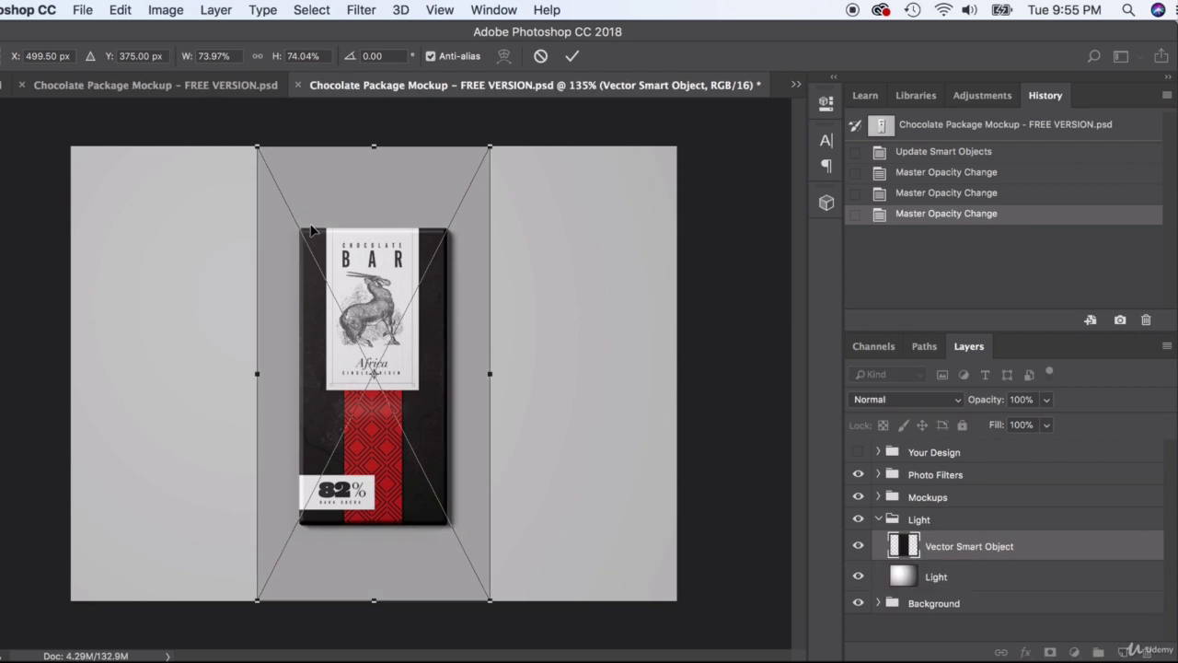
Shift the placed black rectangle to the canvas's left edge and stretch it across the full canvas width
left_click_drag(311, 230, 115, 189)
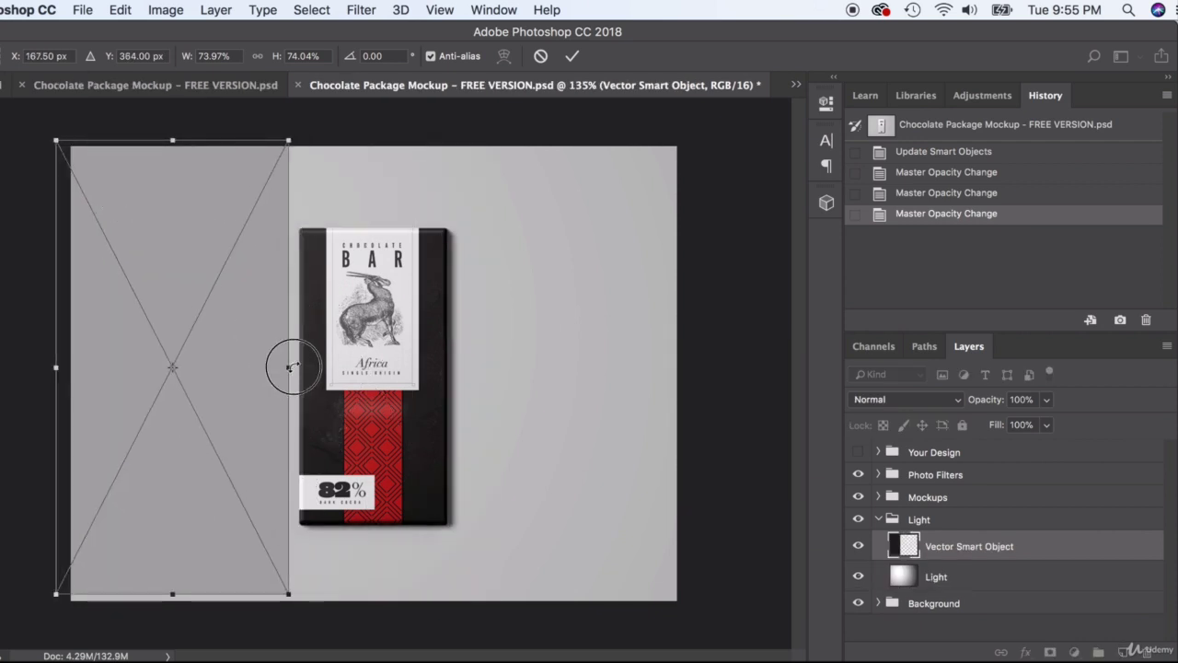
left_click_drag(291, 367, 706, 367)
key("Return")
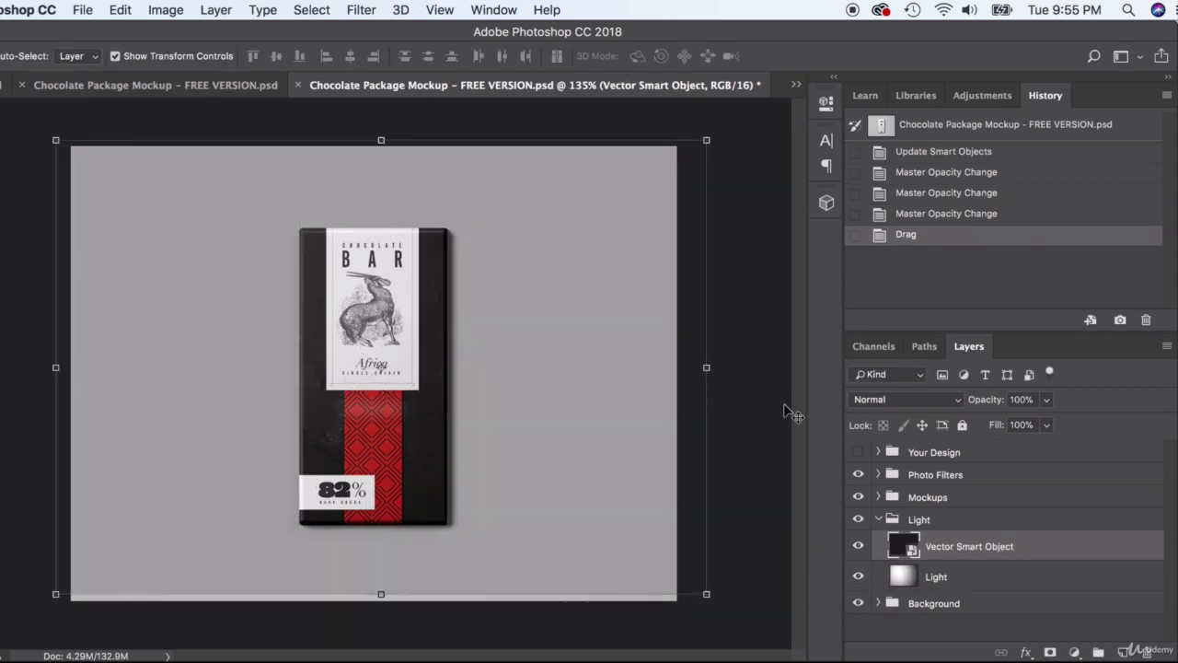
Move the black rectangle's layer into the Background group above Color, and extend the rectangle past the canvas's lower edge
left_click_drag(1021, 550, 965, 580)
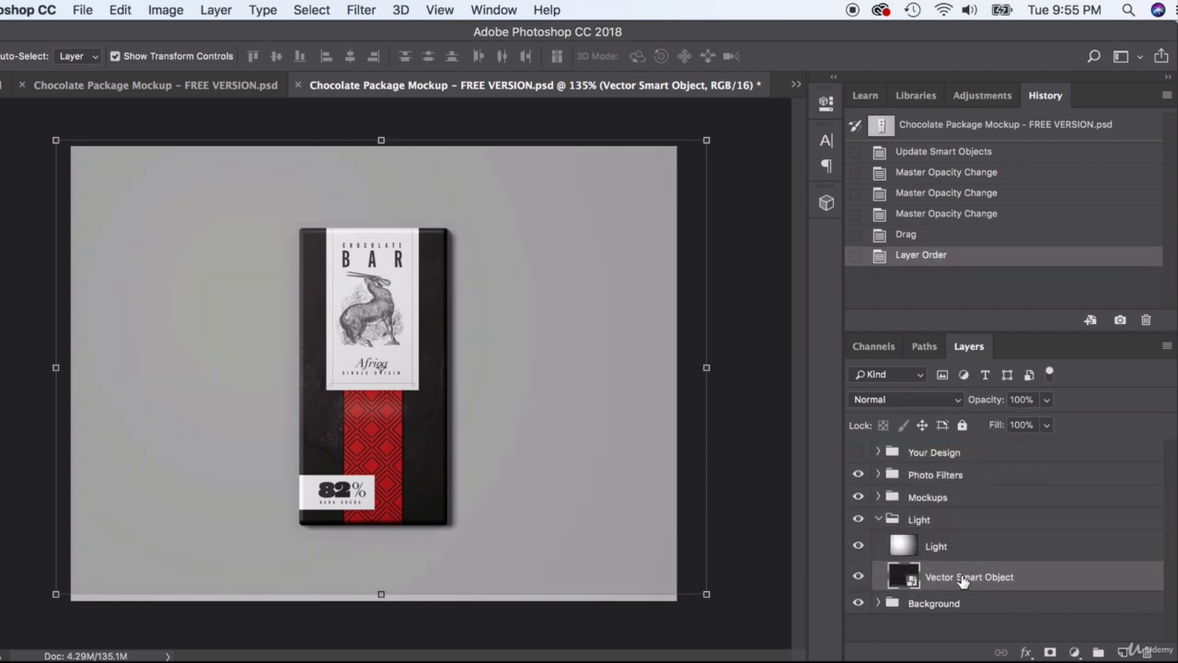
left_click(878, 603)
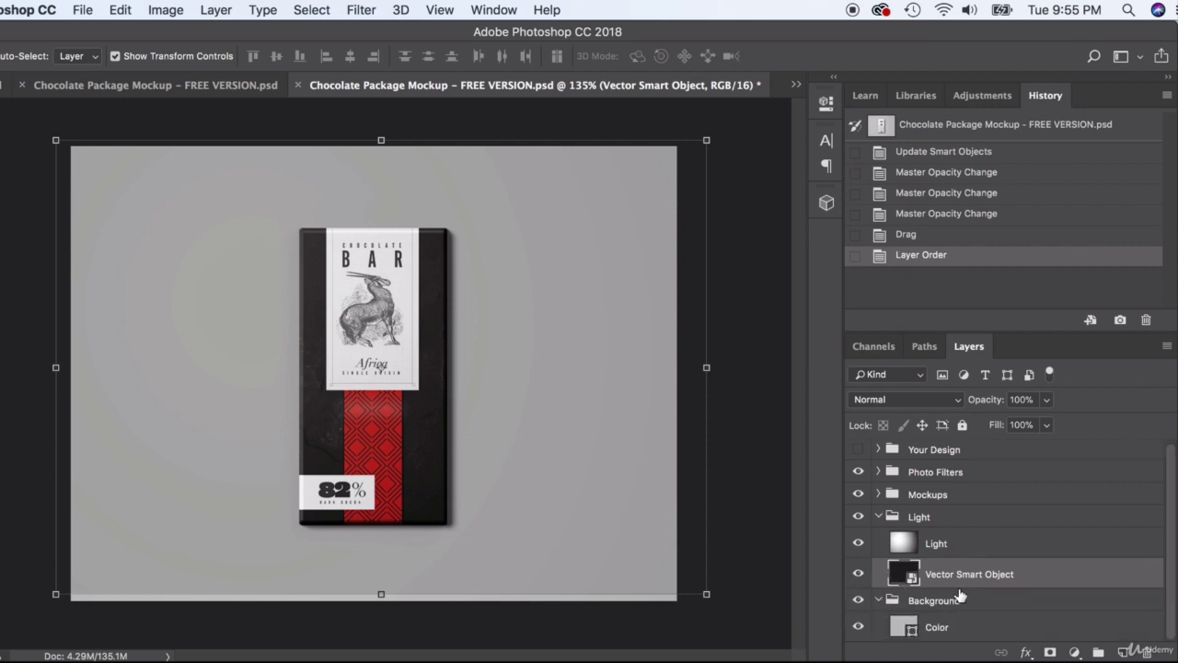
left_click_drag(1022, 573, 999, 607)
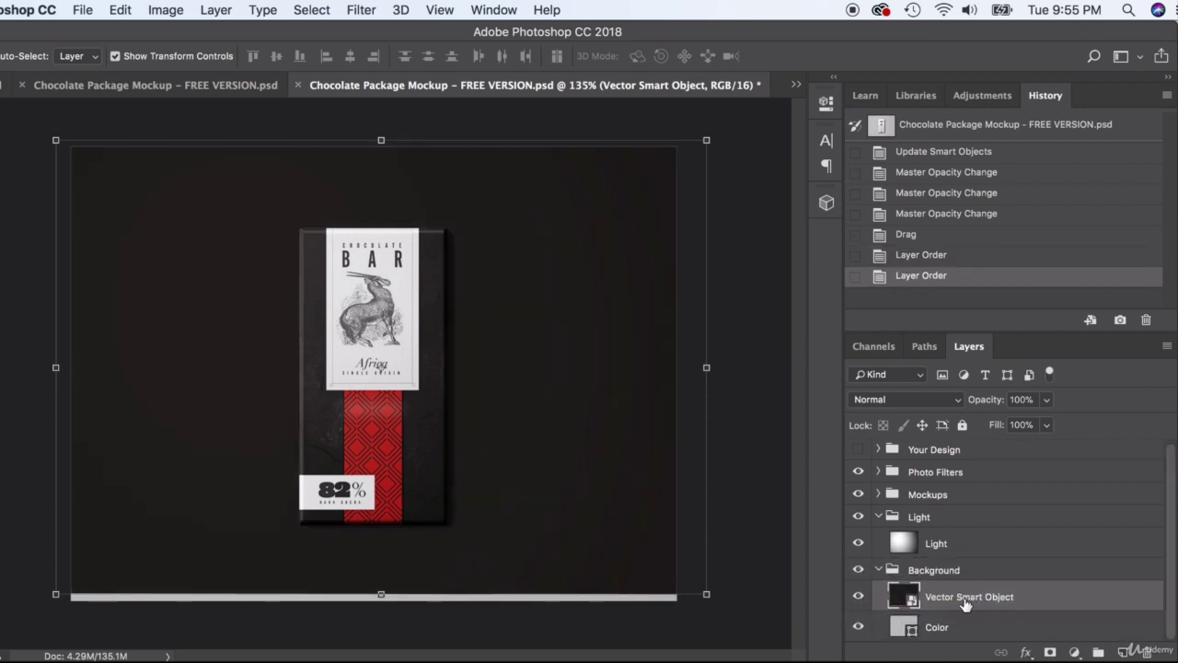
left_click(706, 594)
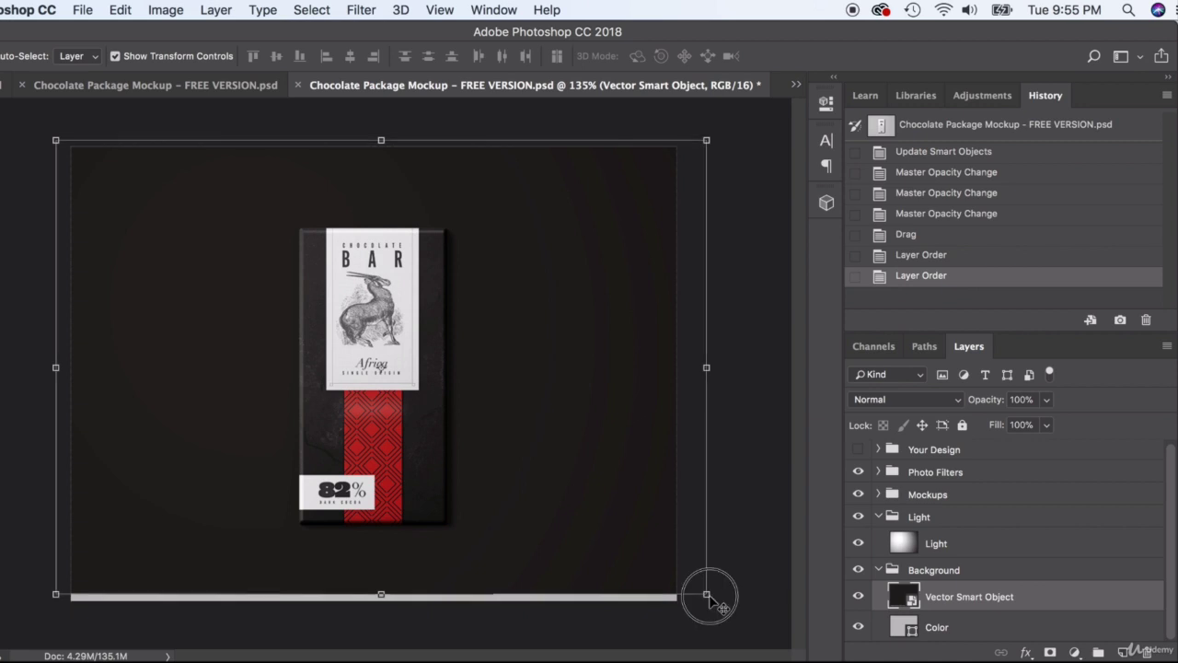
left_click_drag(707, 594, 712, 634)
key("Return")
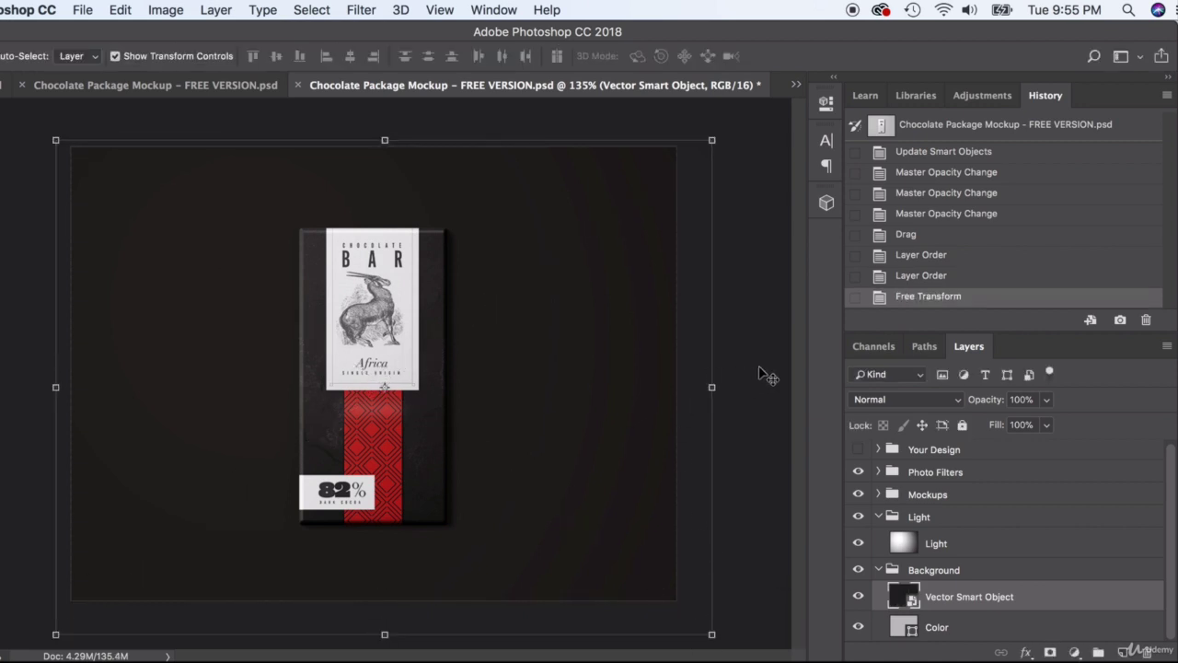
left_click(759, 373)
Switch to Illustrator, move the stone image up and left, and copy it into the Photoshop package mockup
left_click(681, 661)
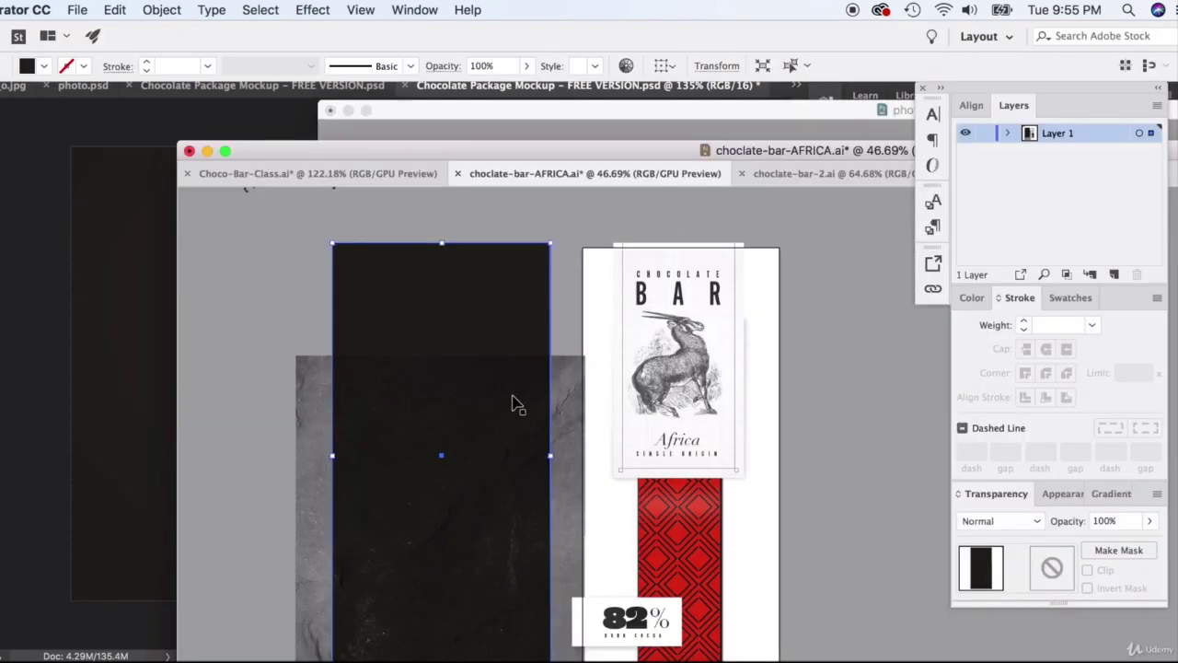
left_click(361, 437)
left_click_drag(323, 419, 246, 299)
right_click(266, 310)
left_click(313, 403)
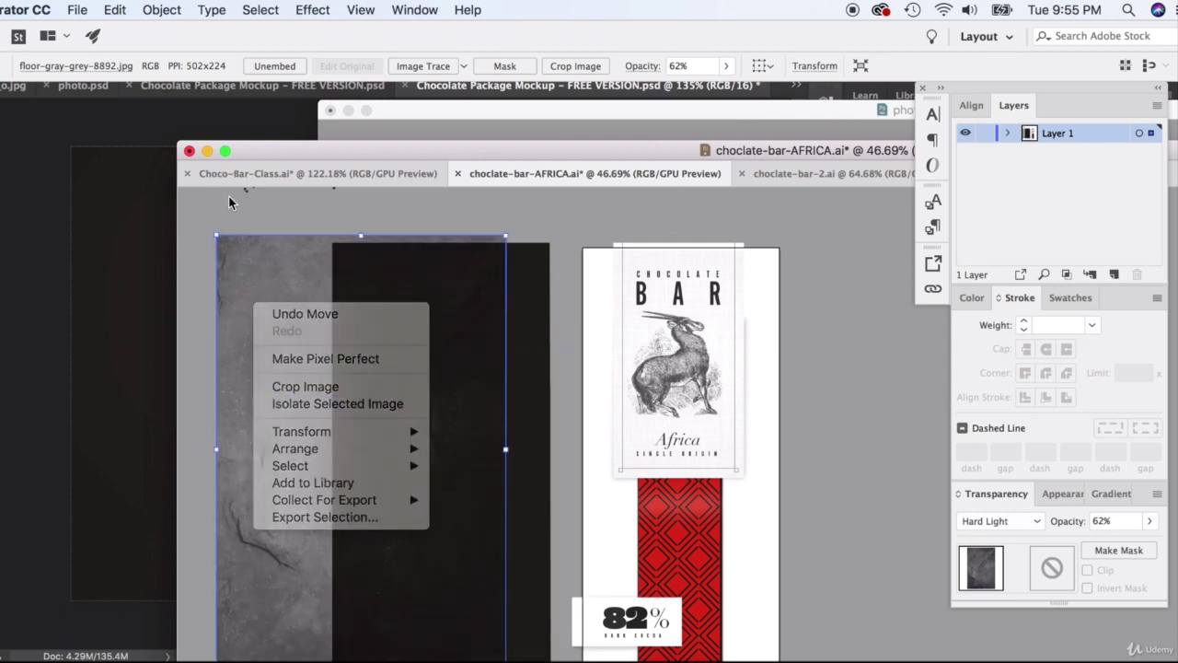
left_click(127, 269)
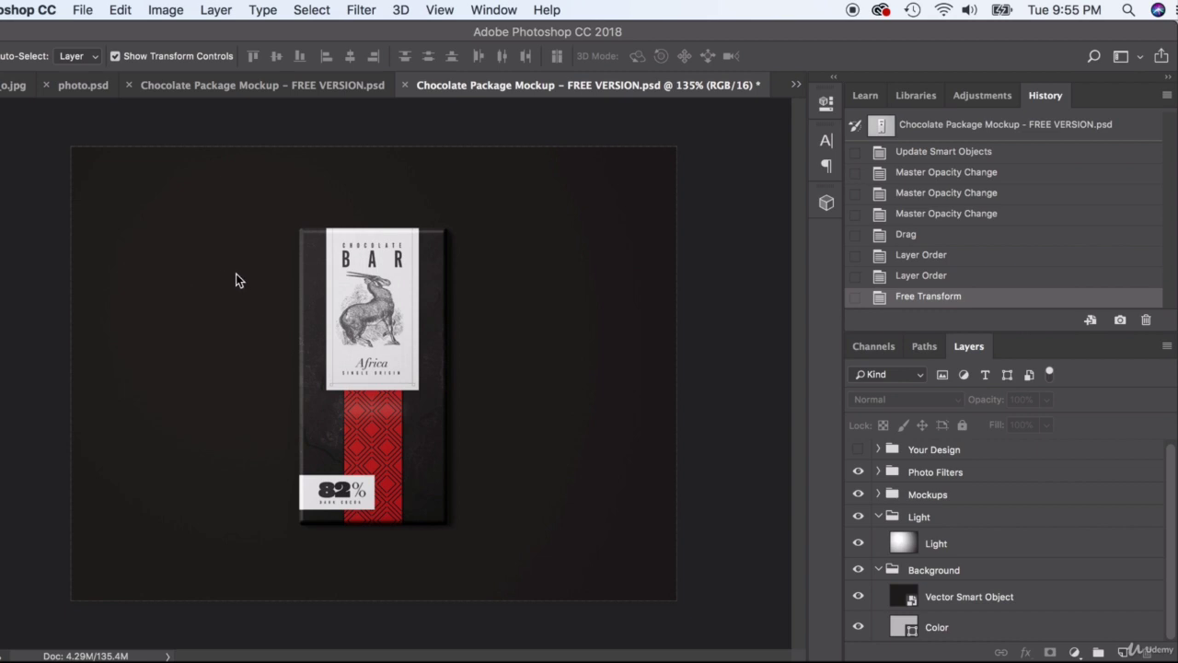
key("super+v")
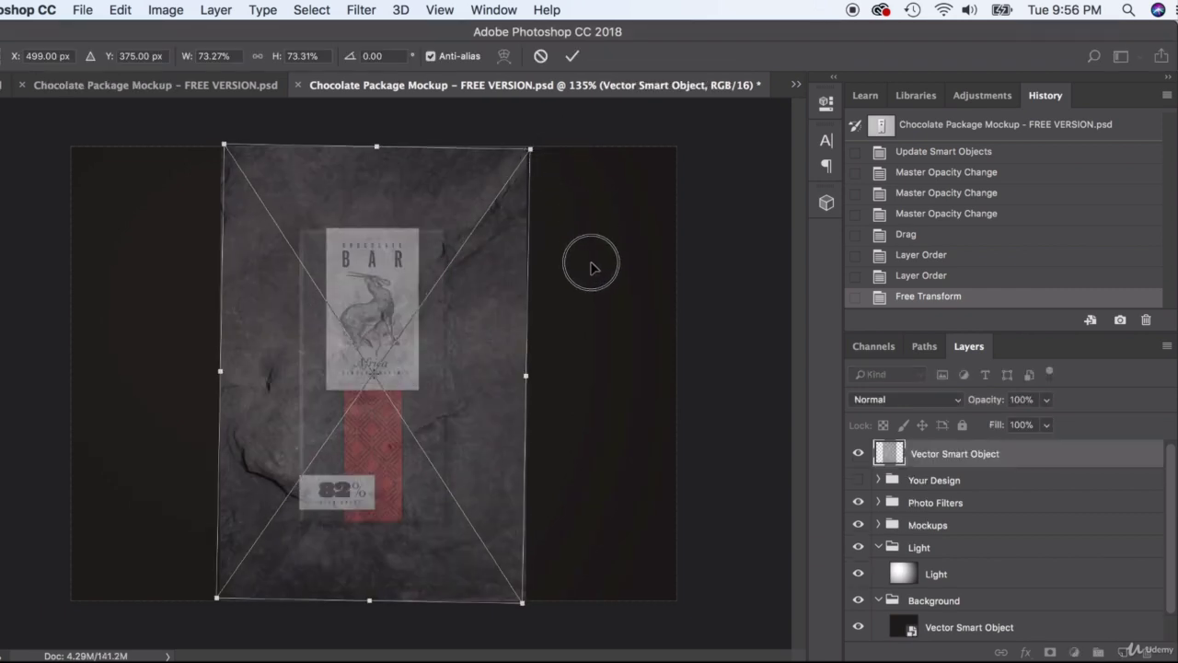
Rotate the placed stone texture about 90° and enlarge it to about 112% so it covers the whole canvas
left_click_drag(595, 264, 565, 510)
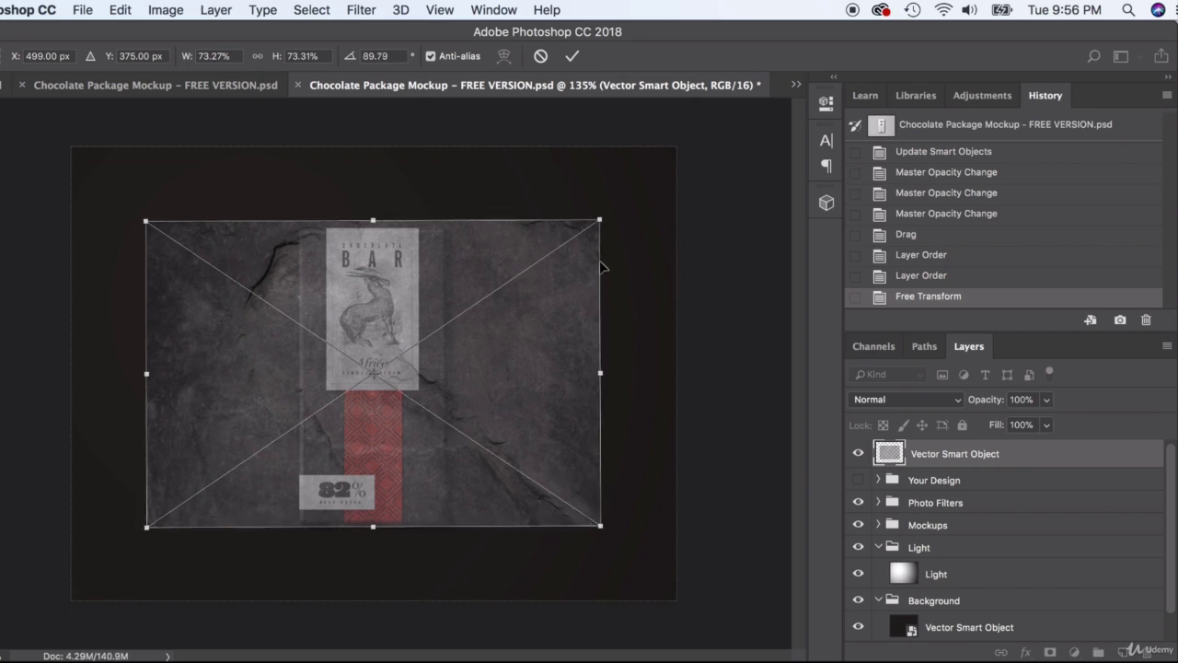
left_click_drag(599, 221, 722, 136)
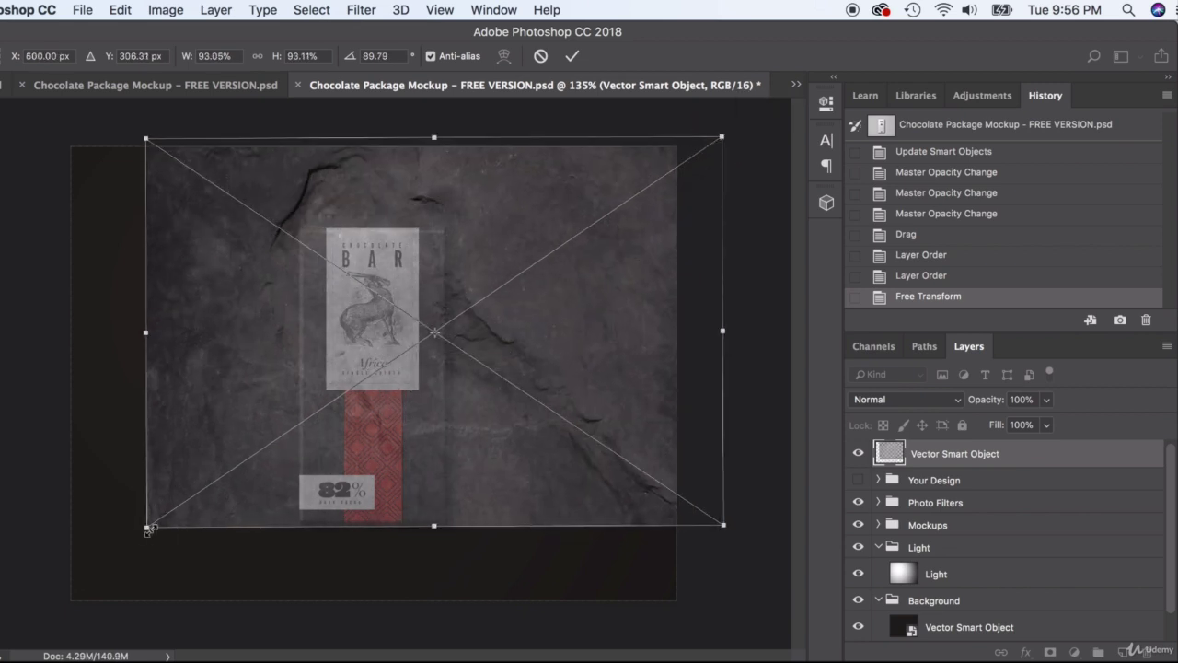
left_click_drag(146, 527, 39, 635)
left_click(737, 127)
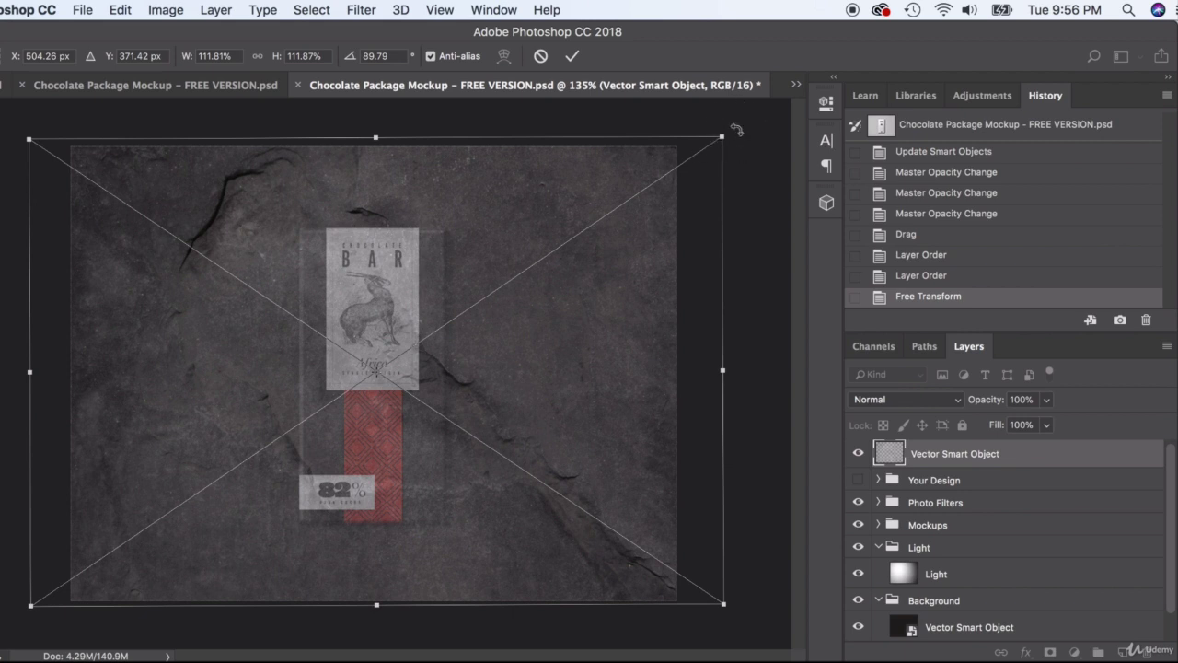
key("Return")
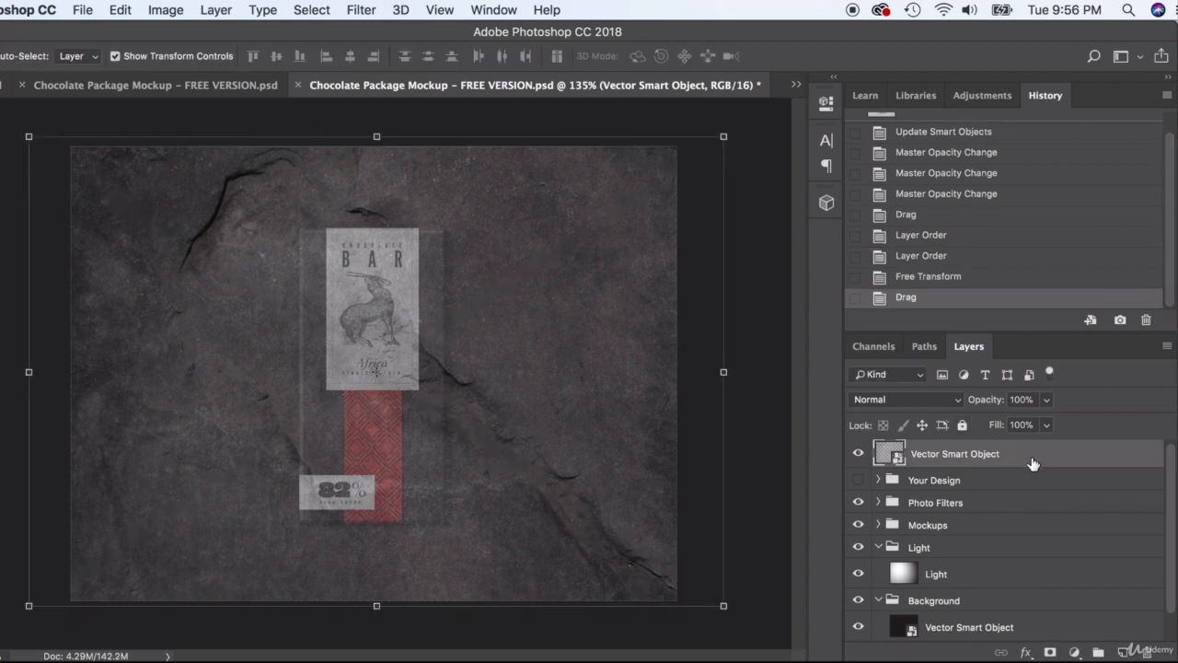
Move the stone texture layer into the Background group above the black rectangle, and check the original image's blend settings in Illustrator
left_click_drag(1032, 463, 926, 620)
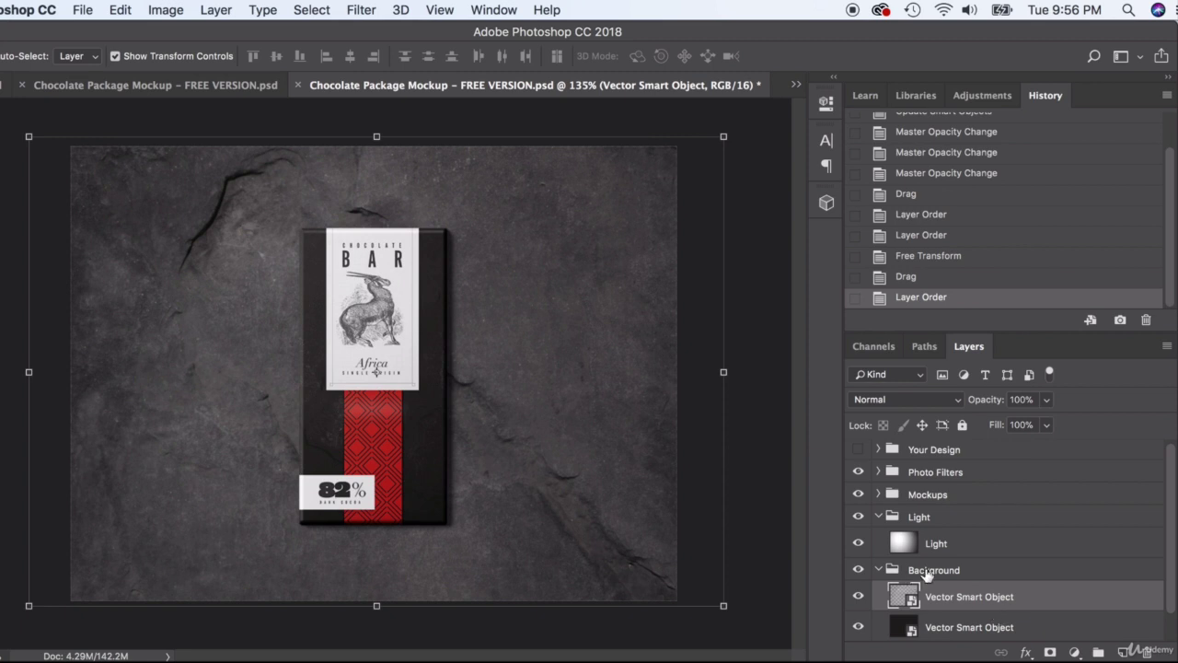
left_click(1048, 400)
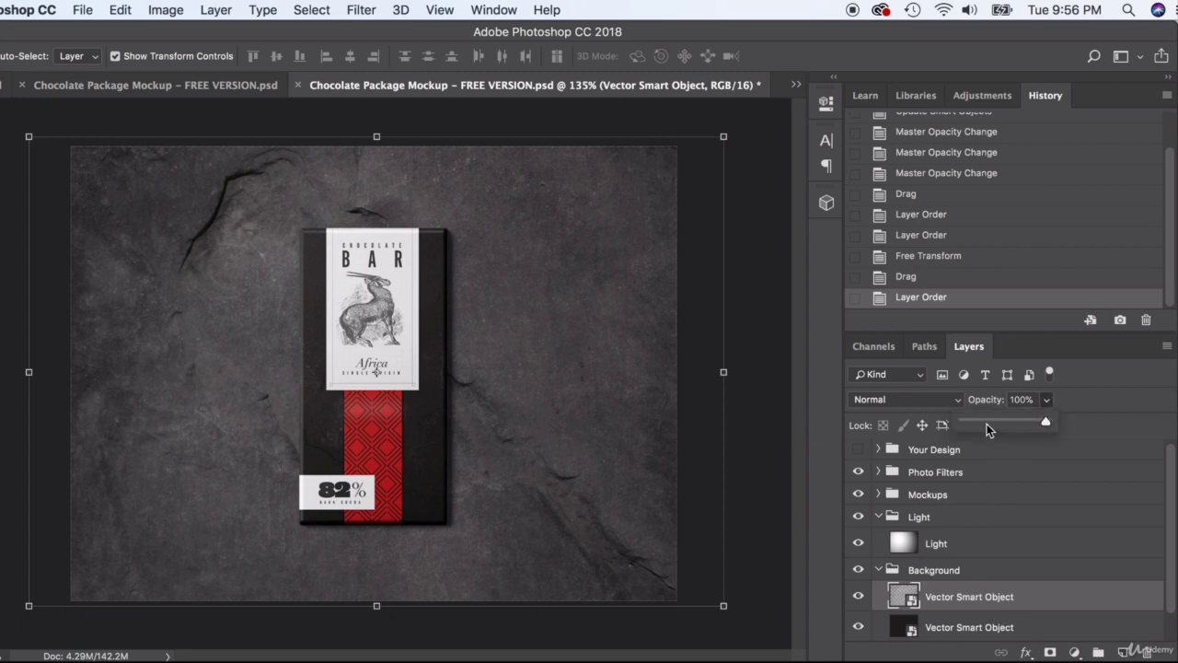
left_click(916, 403)
left_click(916, 403)
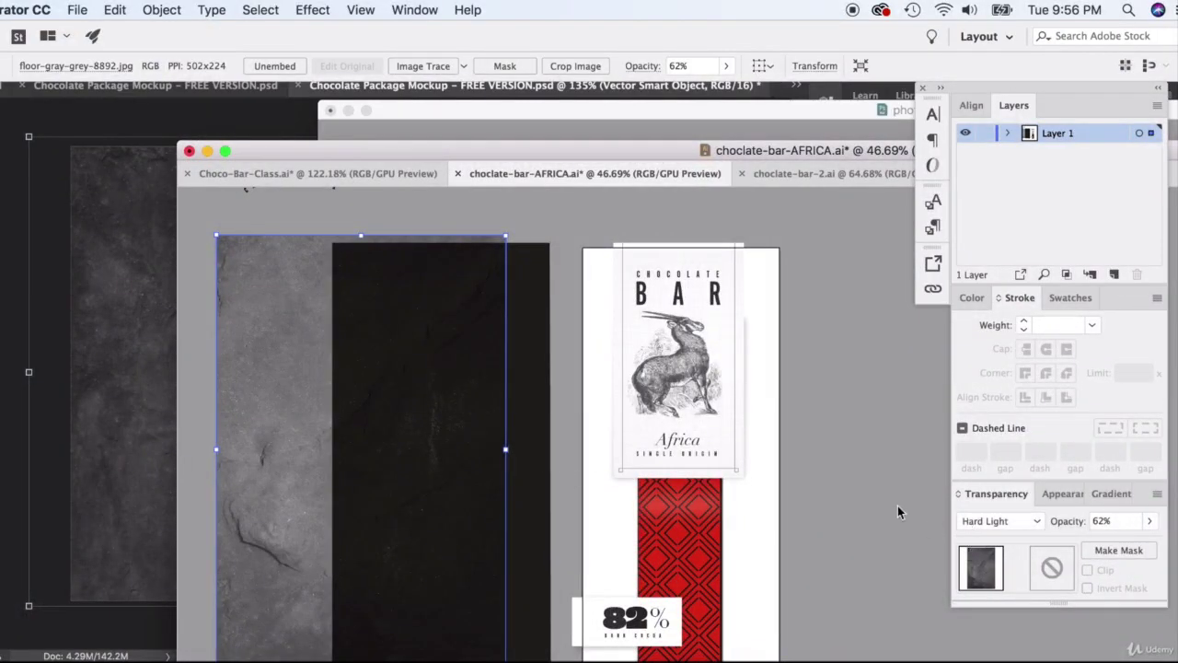
left_click(981, 523)
left_click(981, 525)
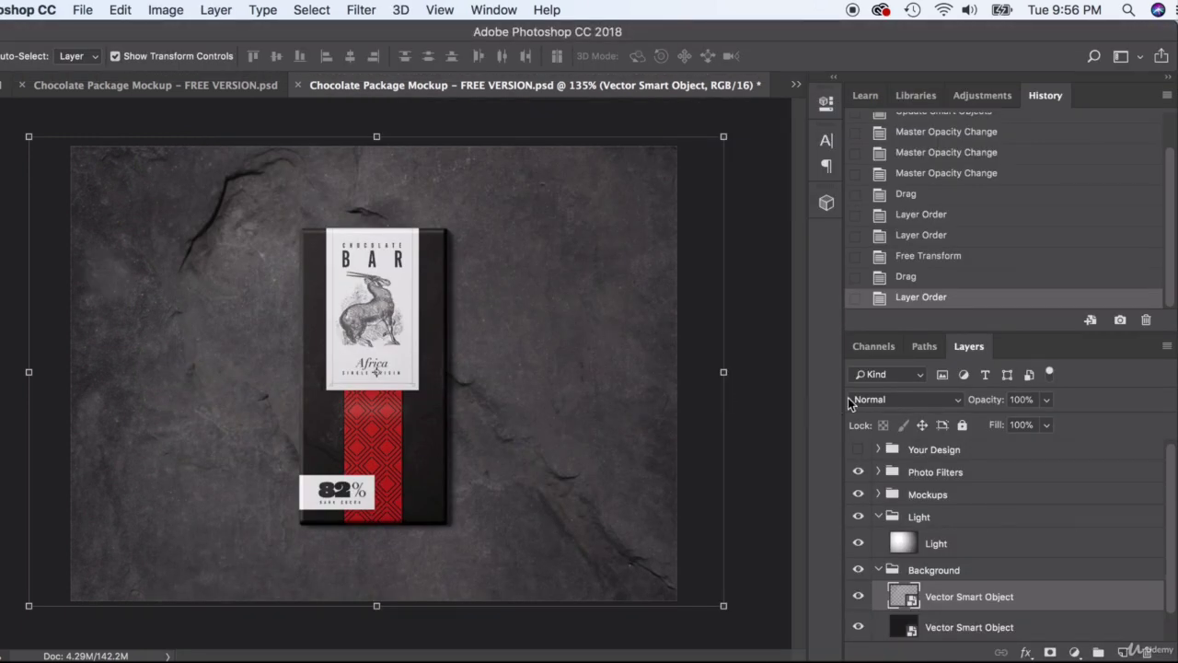
Try Soft Light at 60% opacity on the stone texture layer, switch it to Hard Light and raise its opacity slightly
left_click(882, 399)
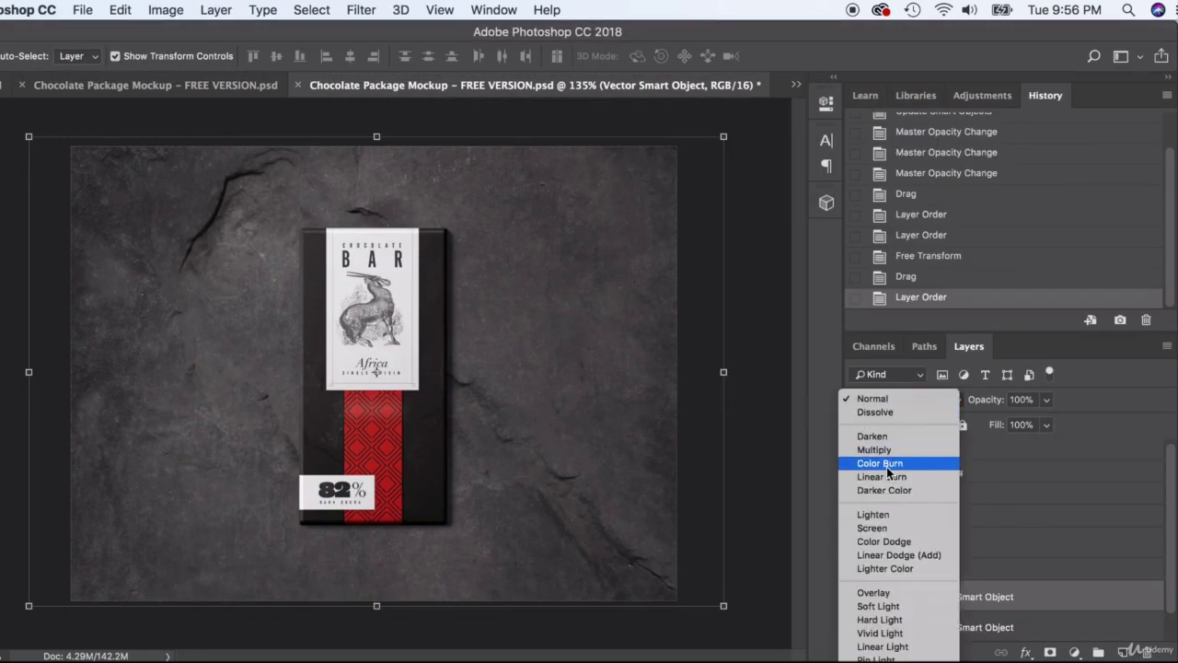
left_click(879, 606)
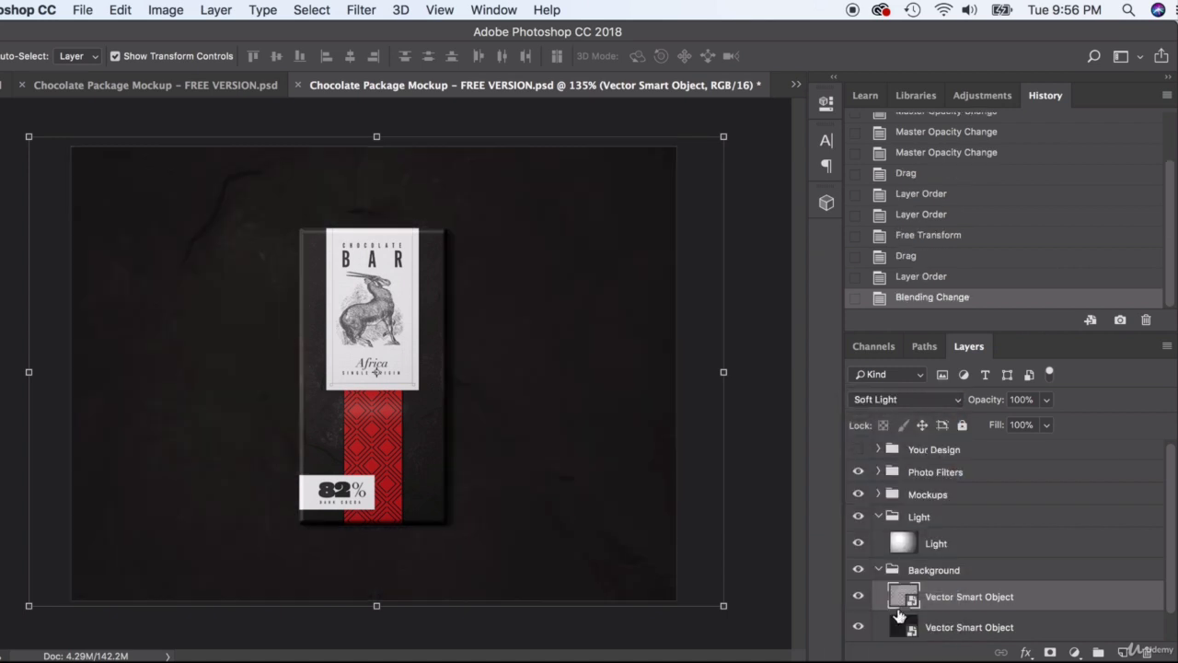
left_click(1047, 400)
left_click(907, 400)
left_click(903, 410)
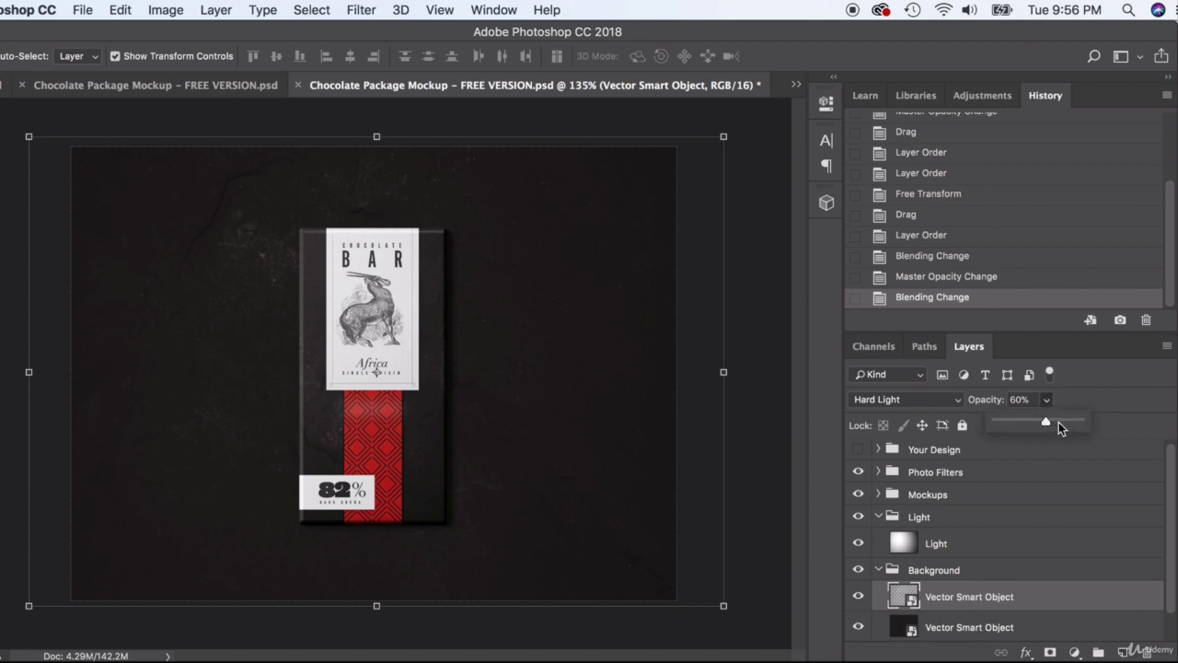
left_click(1059, 422)
left_click(776, 320)
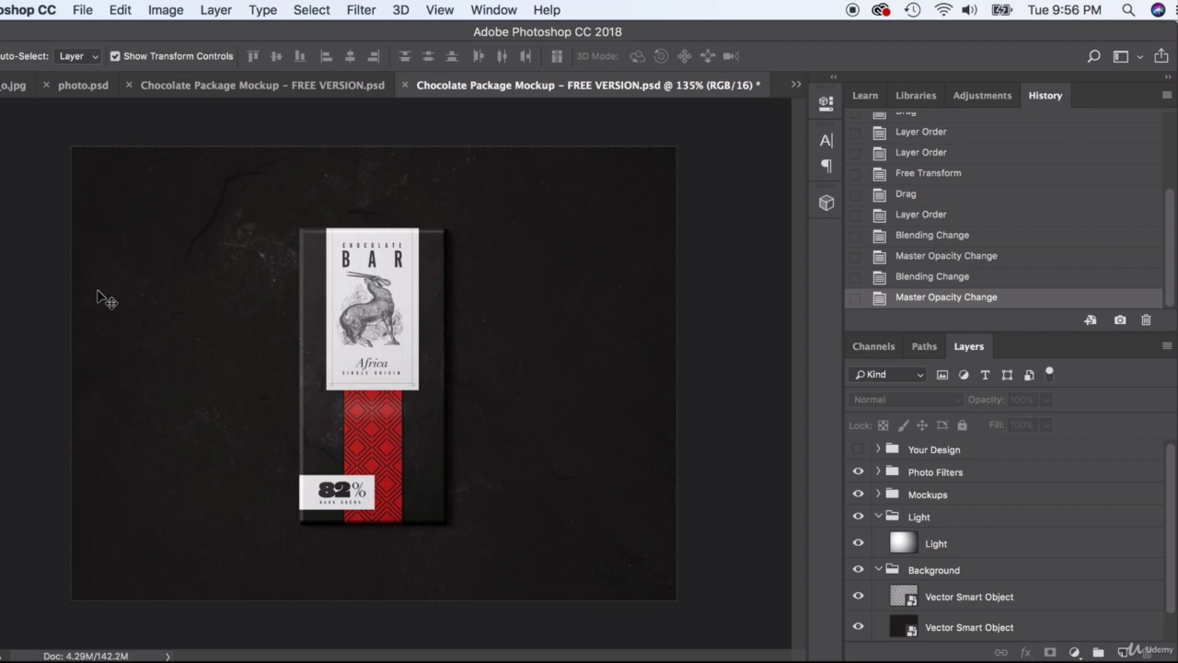
Switch to Illustrator, move the diamond pattern strip off the red band and enlarge it into a wide rectangle
left_click(686, 661)
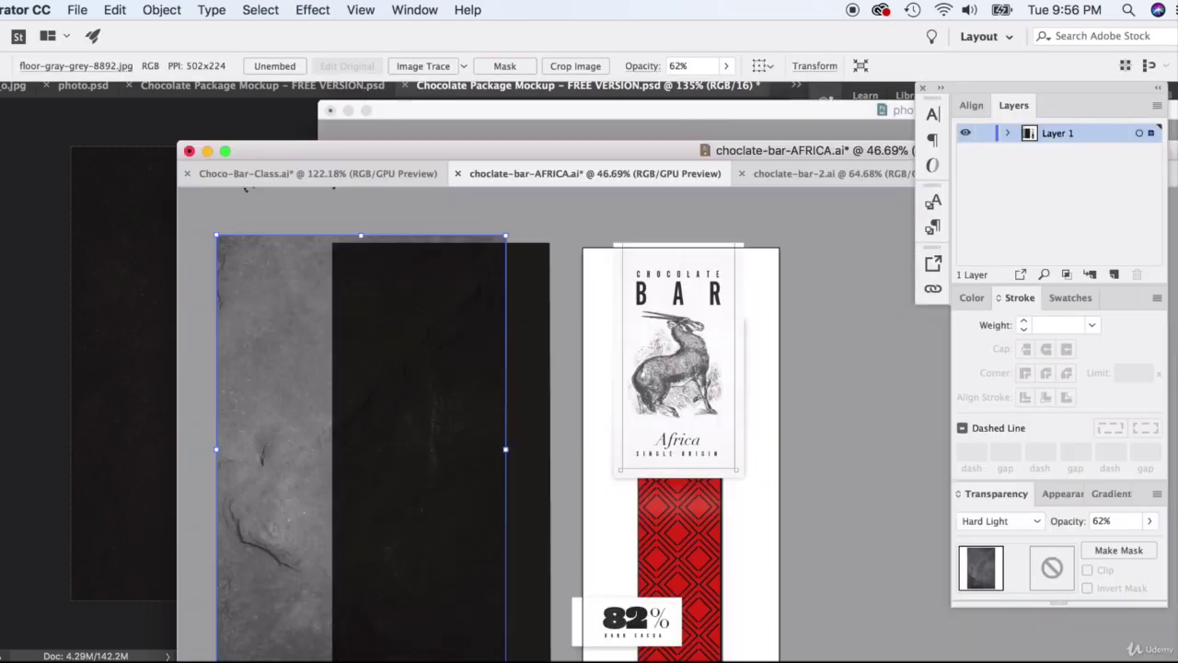
left_click(692, 512)
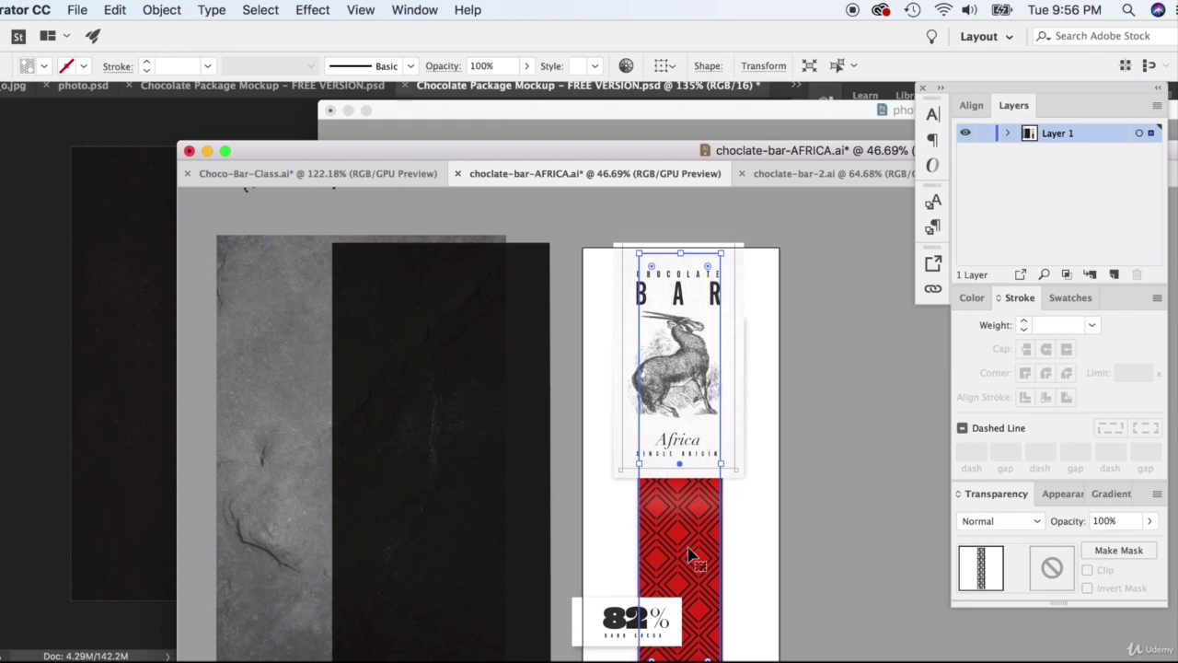
left_click_drag(692, 551, 550, 490)
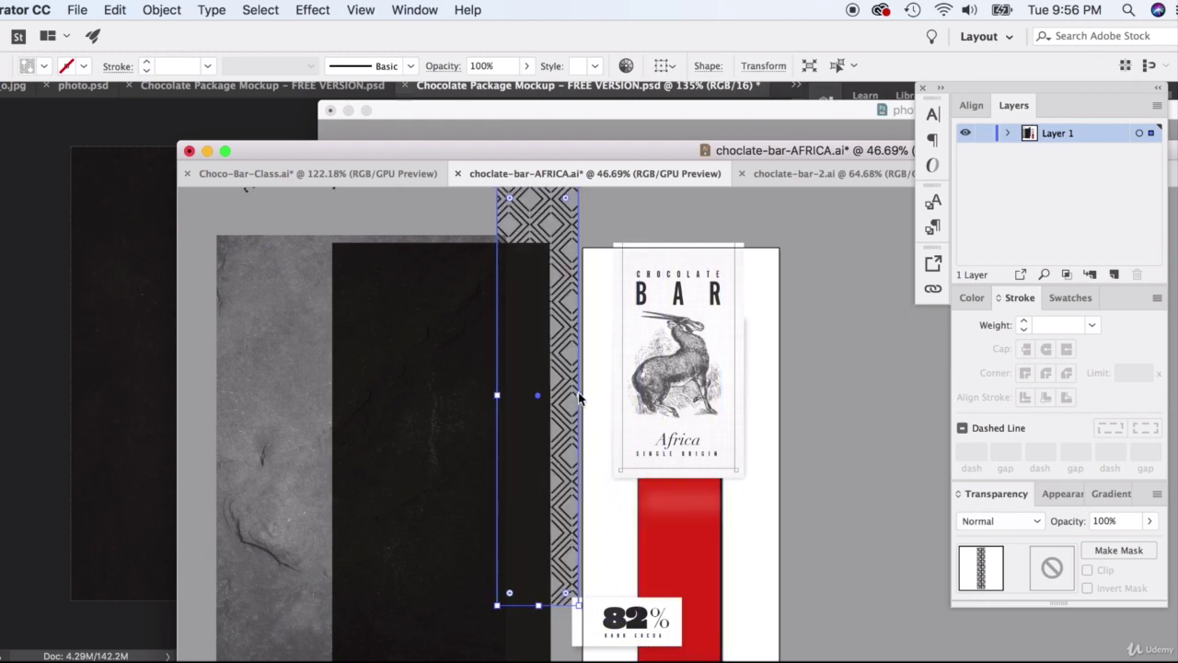
left_click_drag(579, 398, 1101, 377)
scroll(714, 382, "up", 5)
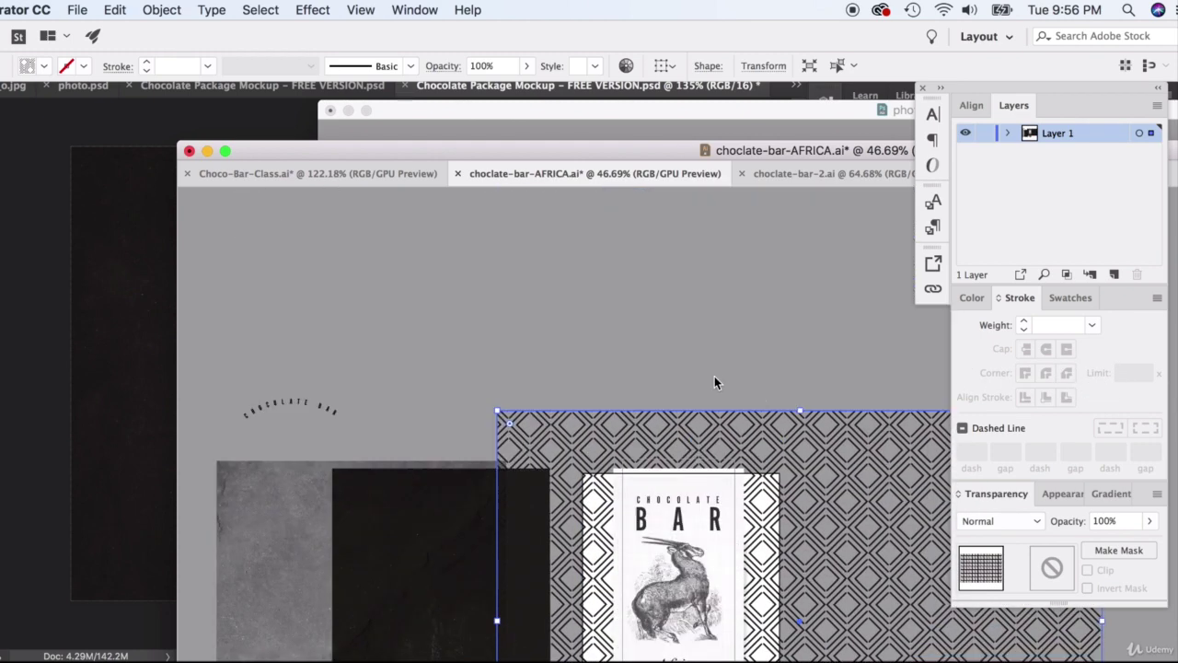
scroll(715, 382, "up", 5)
left_click_drag(495, 639, 344, 399)
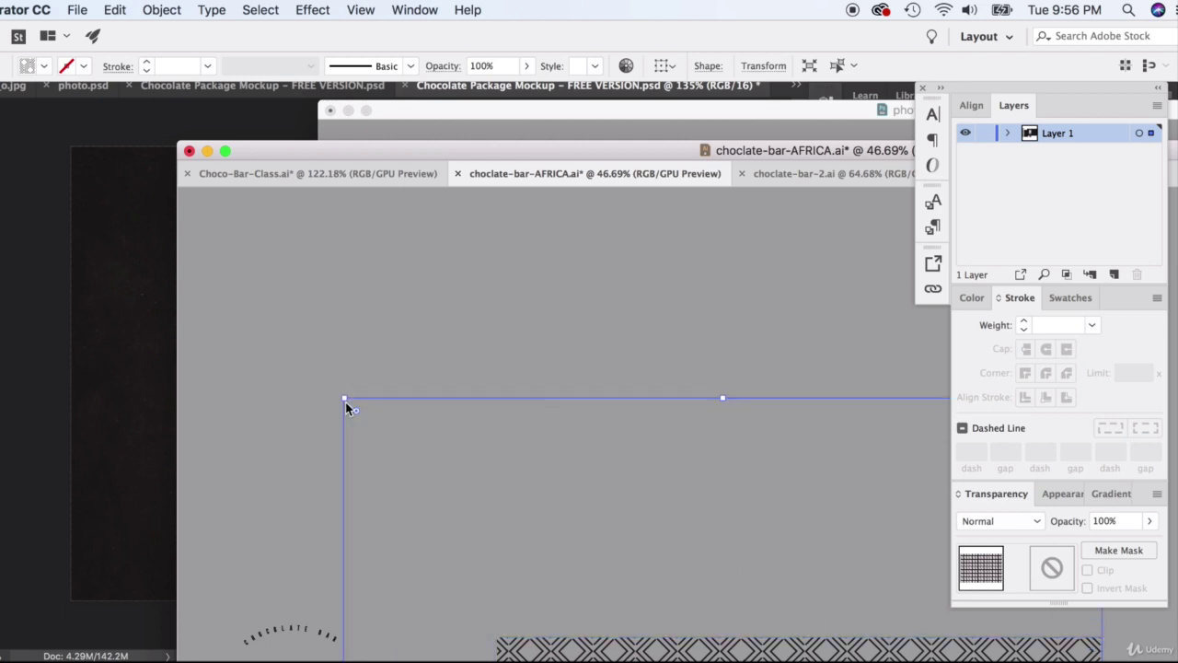
Bring the enlarged diamond pattern into the Photoshop mockup and scale it to about 62% so it covers the canvas
left_click_drag(555, 486, 158, 324)
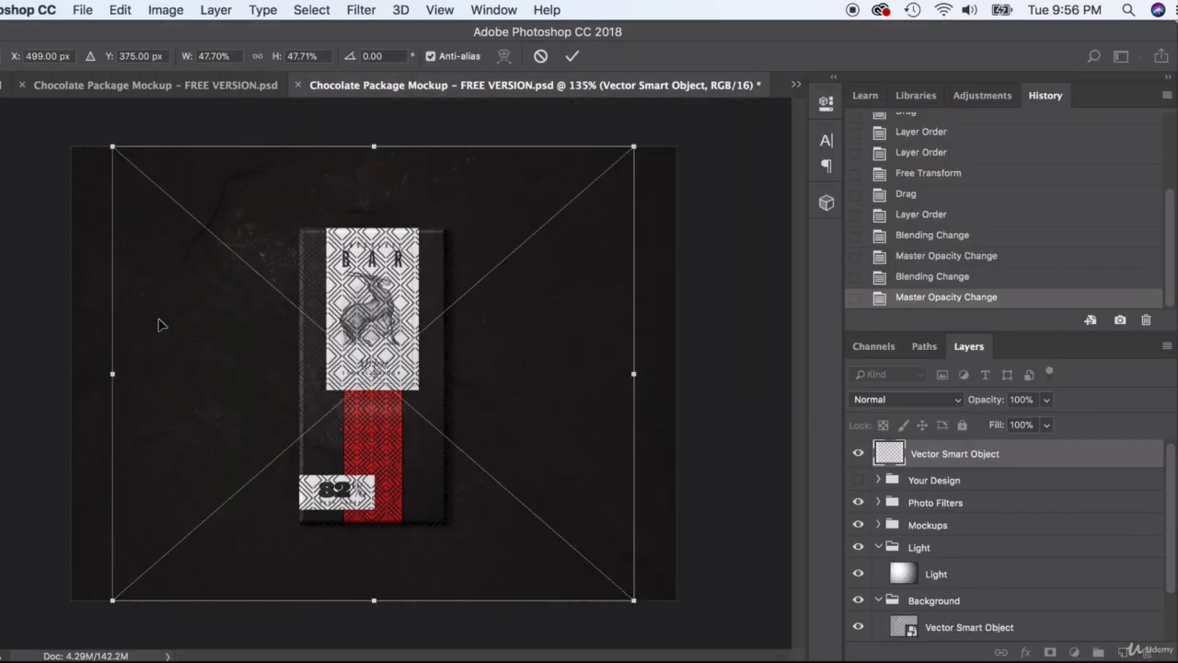
left_click_drag(635, 147, 725, 66)
left_click_drag(112, 603, 43, 657)
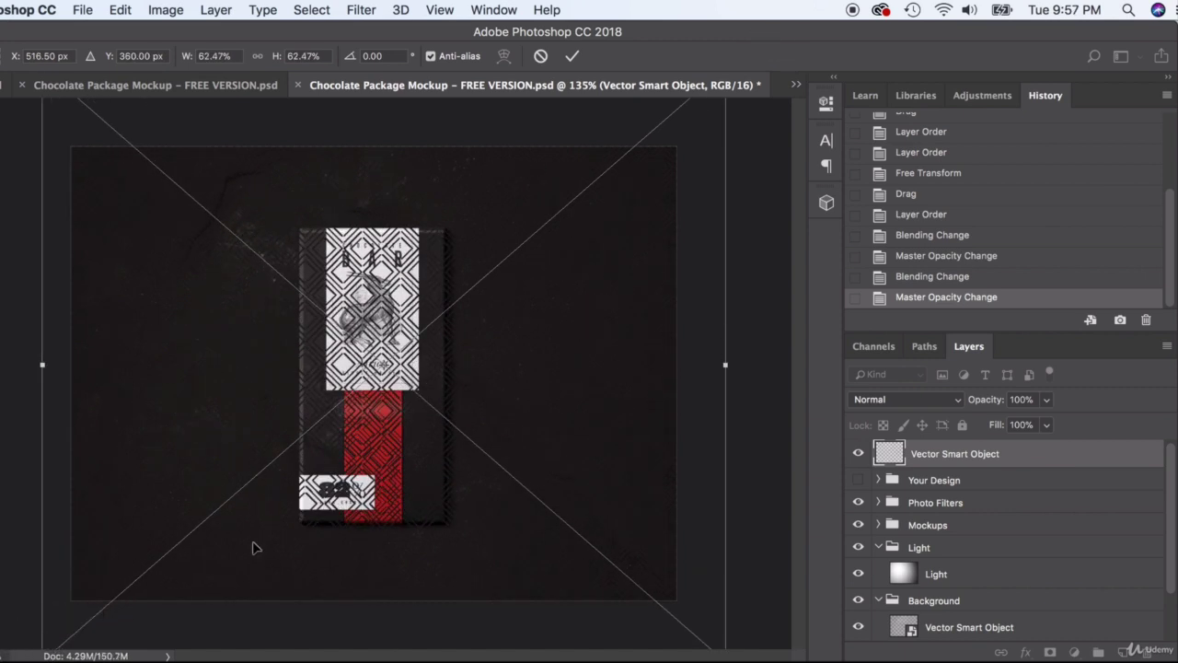
key("Return")
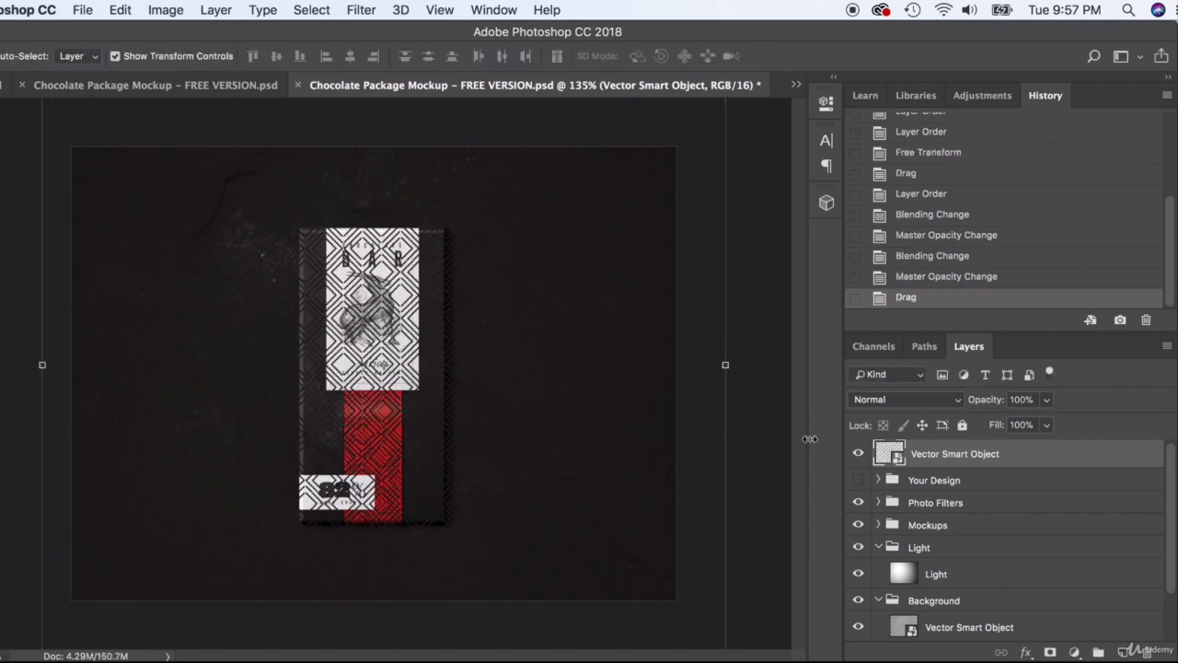
Give the diamond pattern layer a dark Color Overlay at 100% opacity and place it in the Background group below the stone texture
double_click(1054, 456)
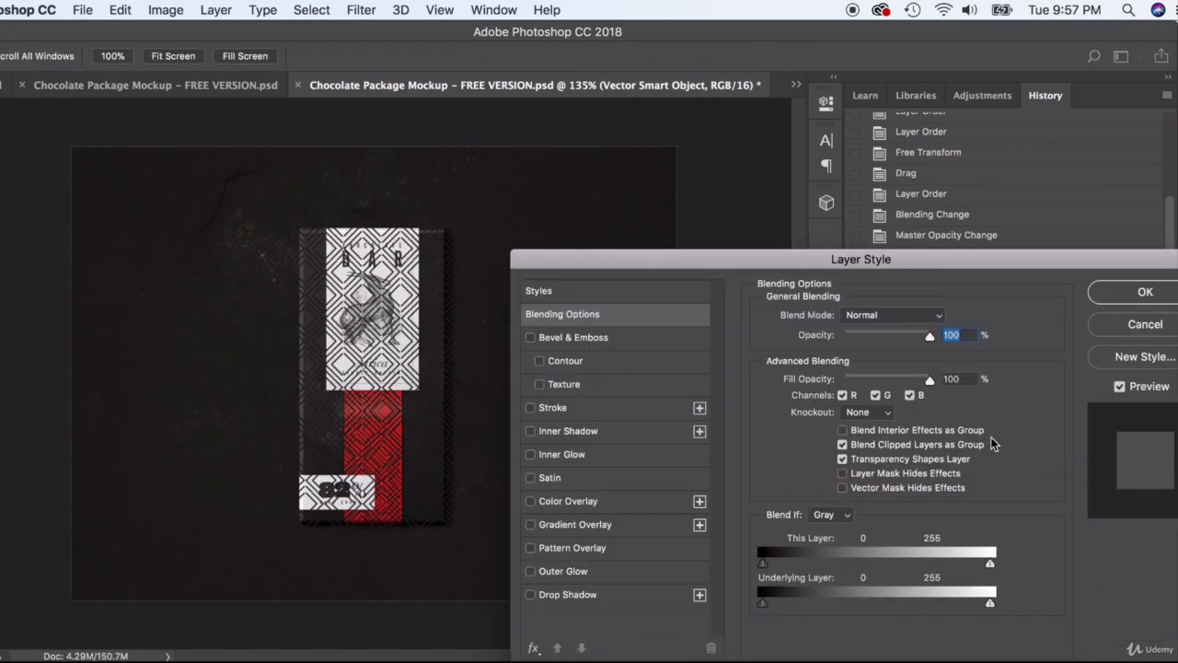
left_click(565, 505)
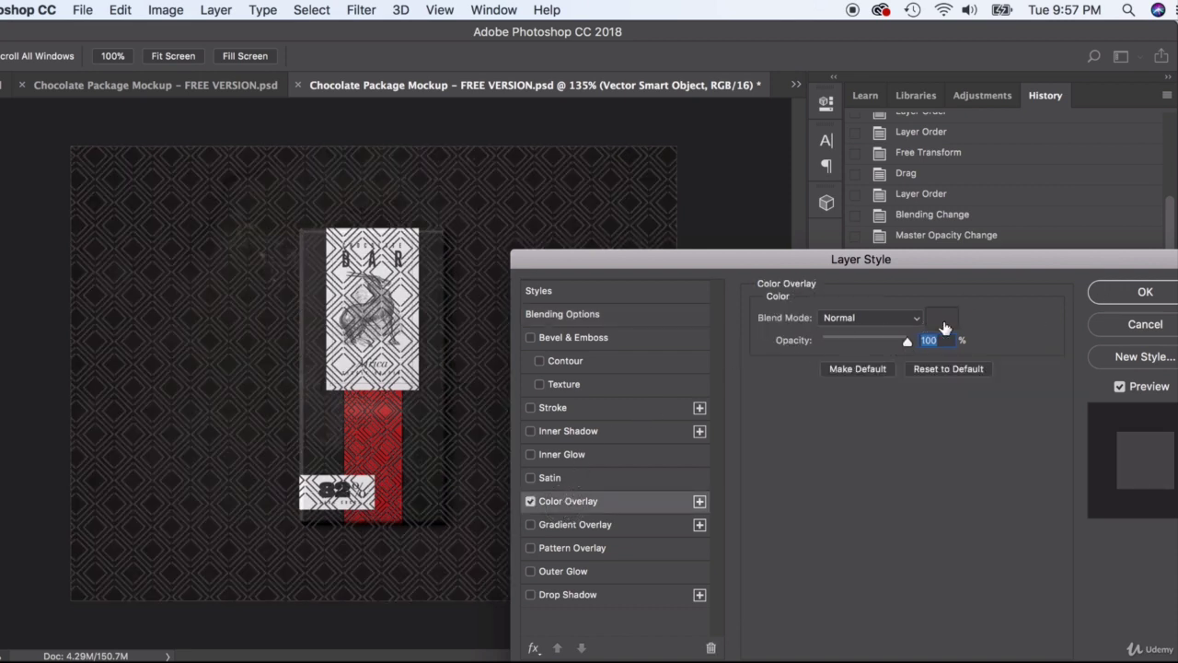
left_click(1104, 295)
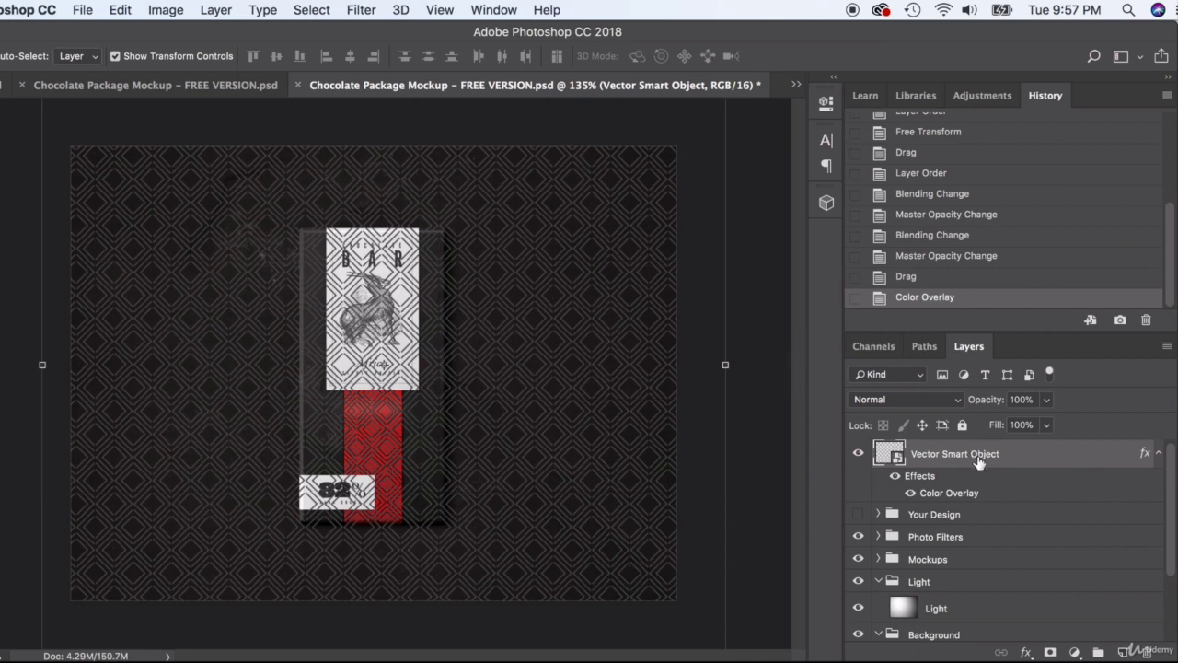
left_click_drag(978, 463, 978, 577)
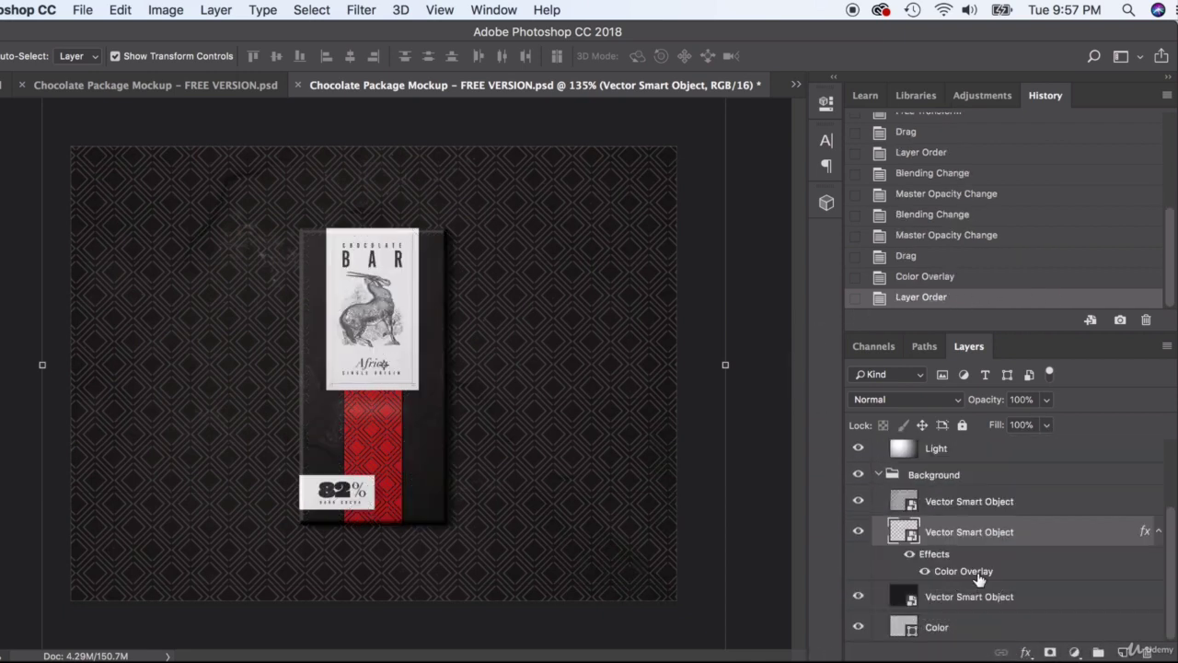
Rotate the diamond pattern layer by about -15.9° and enlarge it so that it extends well beyond the canvas
scroll(604, 397, "down", 5)
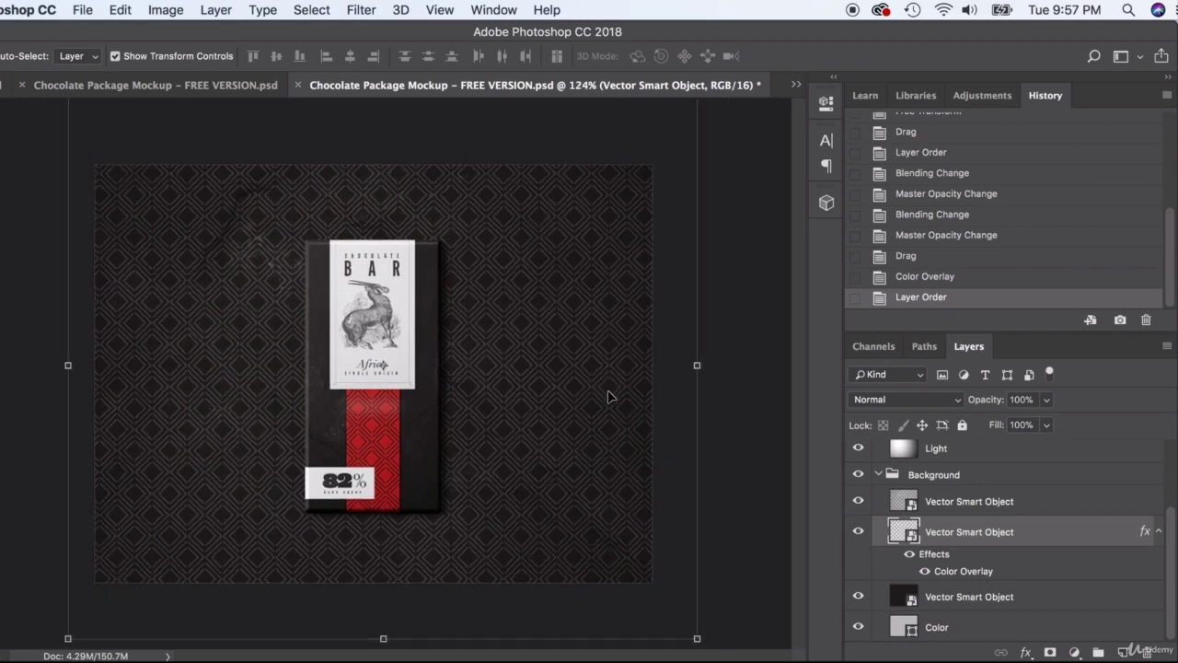
left_click_drag(662, 606, 709, 523)
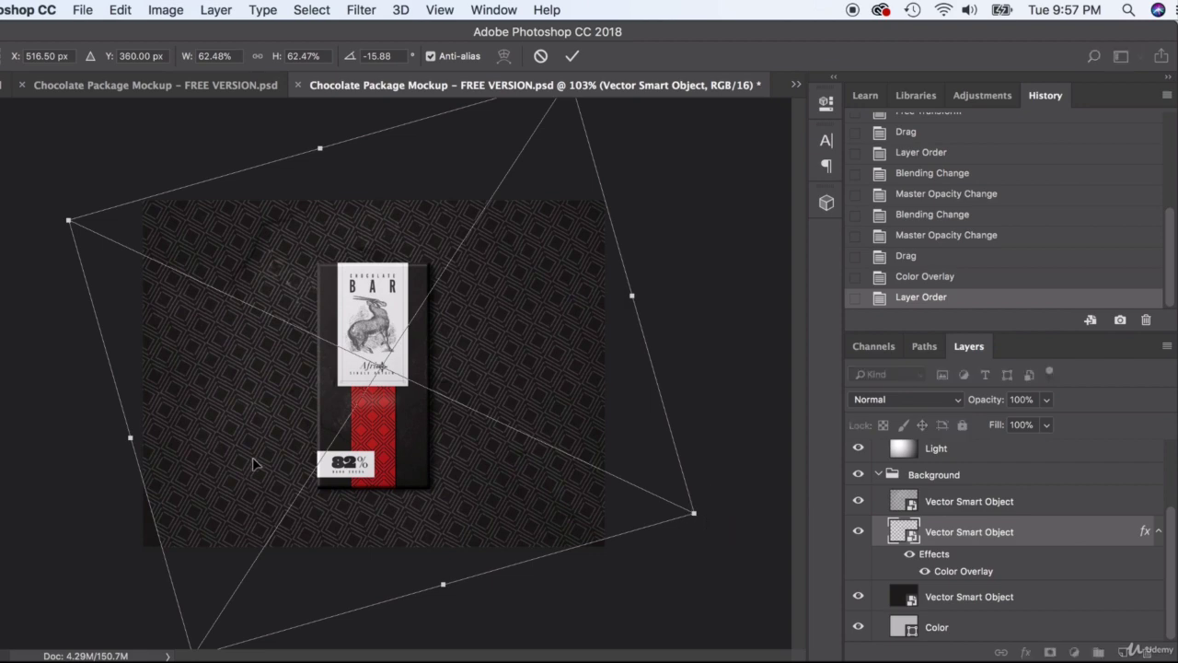
scroll(372, 431, "up", 5)
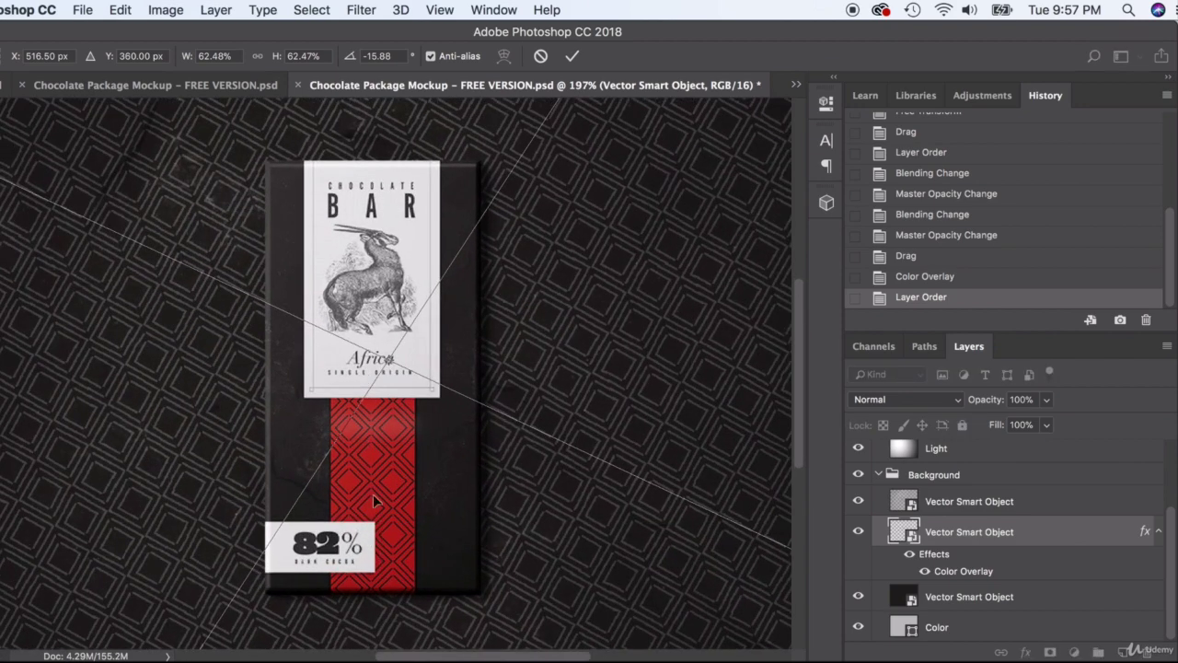
scroll(402, 522, "down", 6)
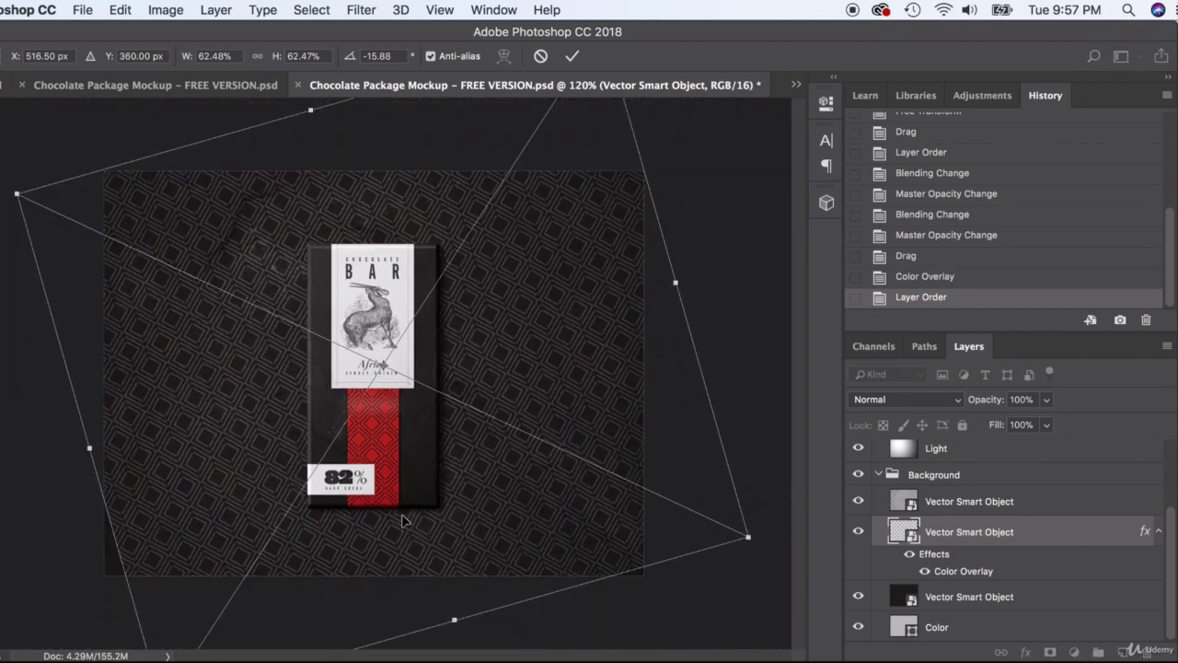
left_click_drag(657, 505, 773, 551)
left_click_drag(112, 242, 0, 93)
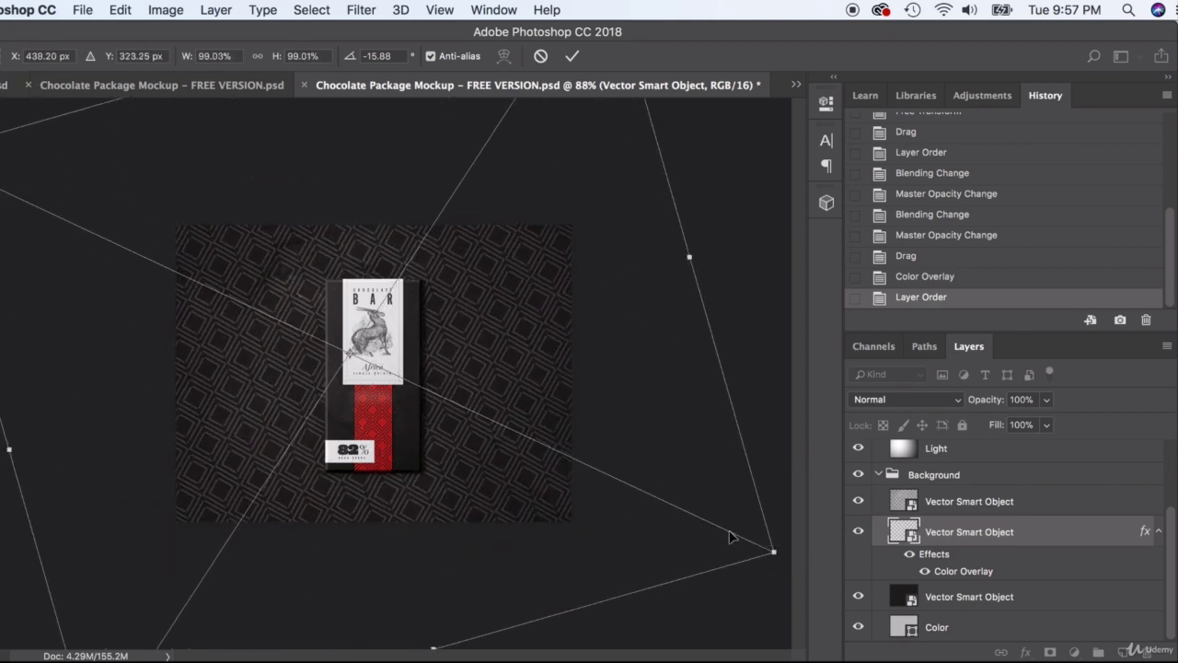
left_click_drag(775, 551, 912, 631)
key("Return")
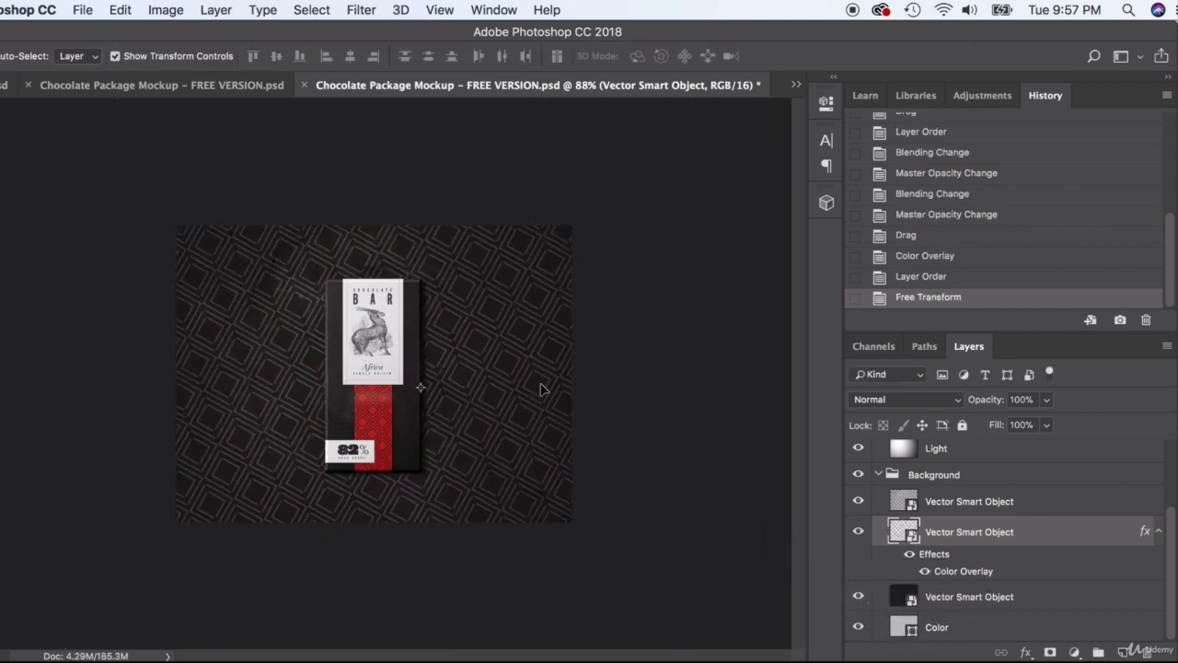
Try the Light layer at 67% opacity, raise the opacity again and deselect the layer
left_click(557, 434)
left_click(1050, 403)
left_click(1021, 423)
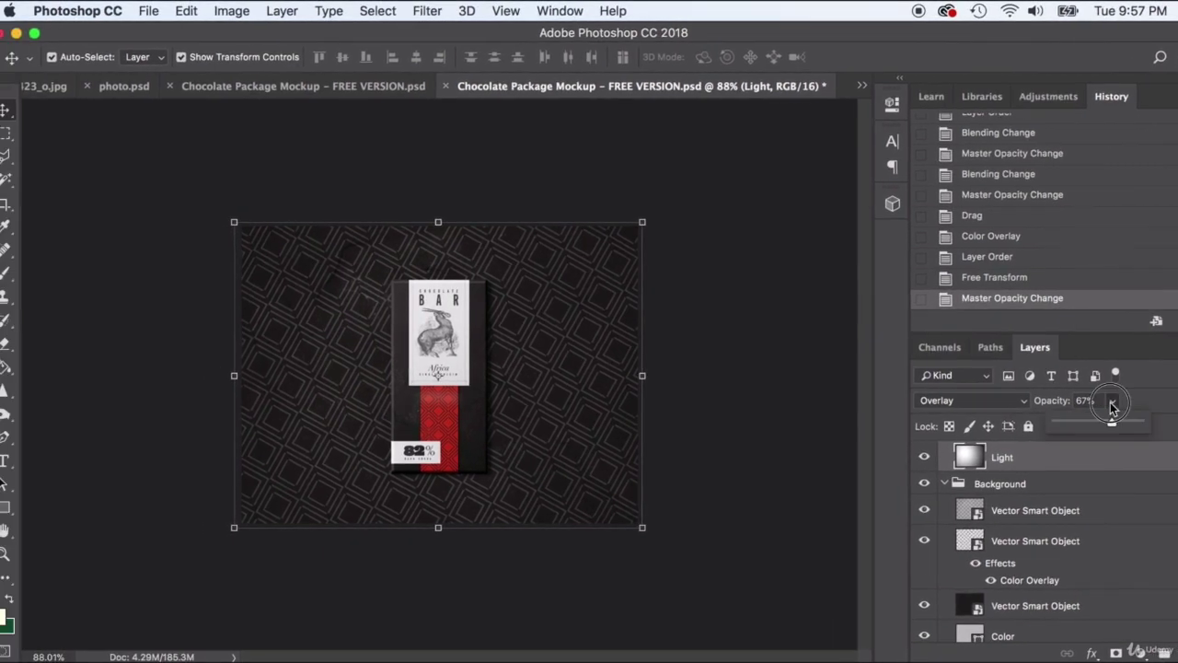
left_click_drag(1110, 405, 1154, 426)
left_click(742, 379)
scroll(951, 518, "down", 1)
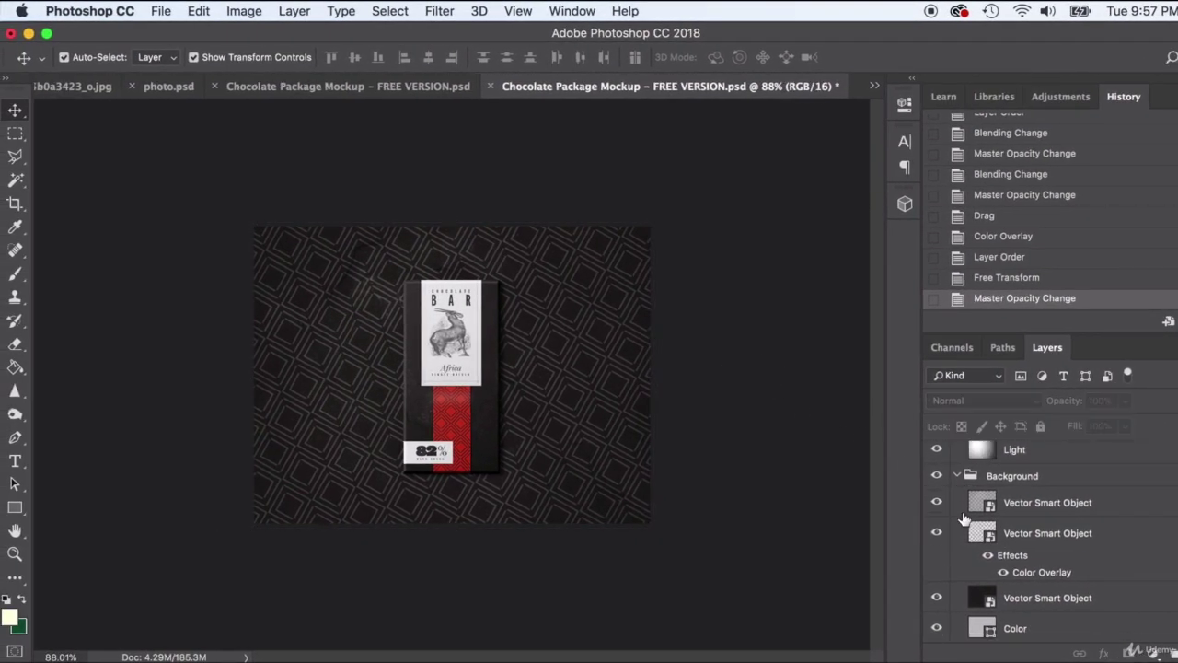
Examine what the lower Background group layers contribute by toggling the visibility of the black rectangle and the diamond pattern
left_click(1084, 630)
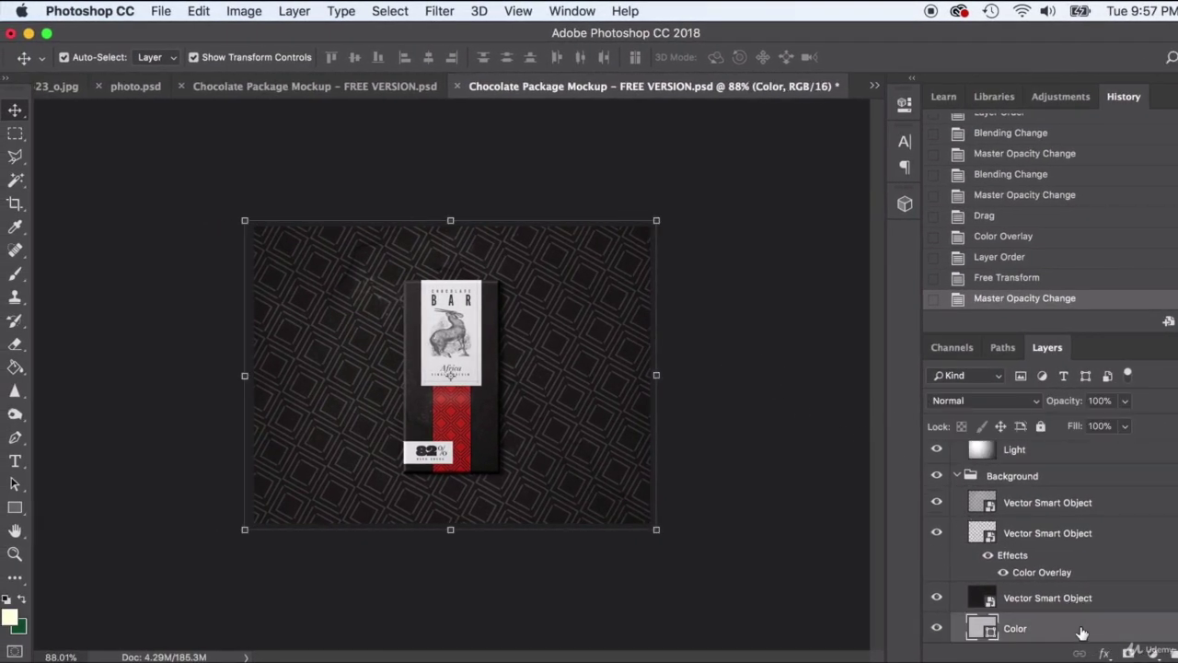
left_click(981, 600)
left_click(939, 601)
left_click(939, 602)
left_click(939, 602)
left_click(939, 602)
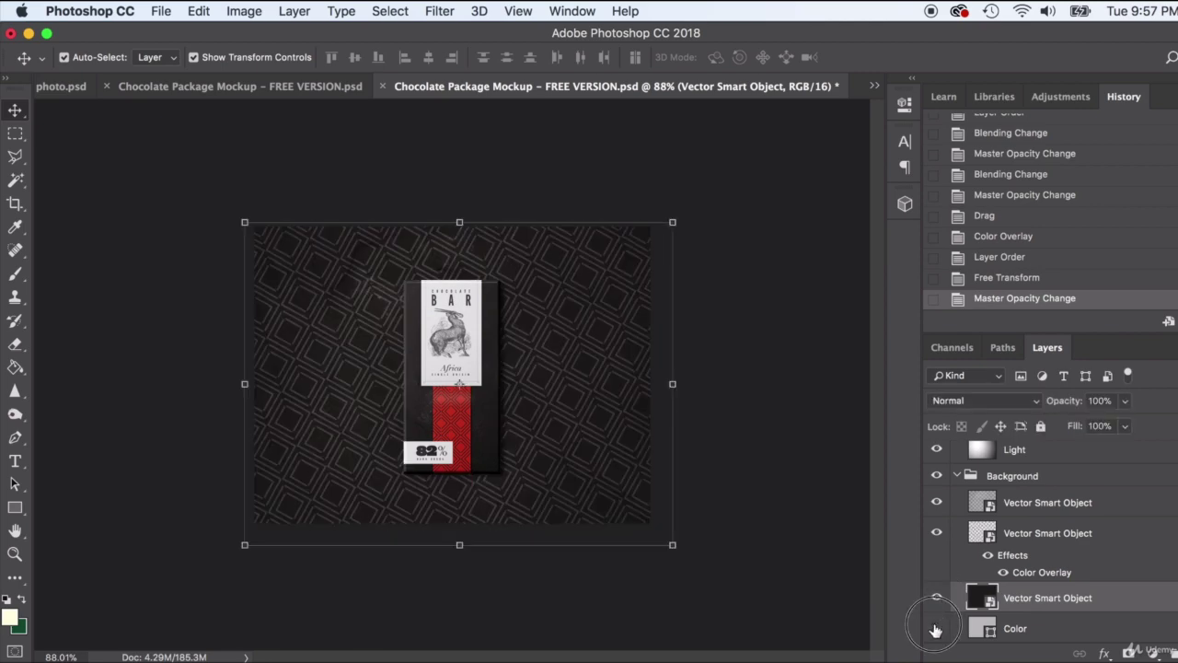
left_click(936, 538)
left_click(936, 537)
Rename the diamond pattern layer as Texture
double_click(1026, 532)
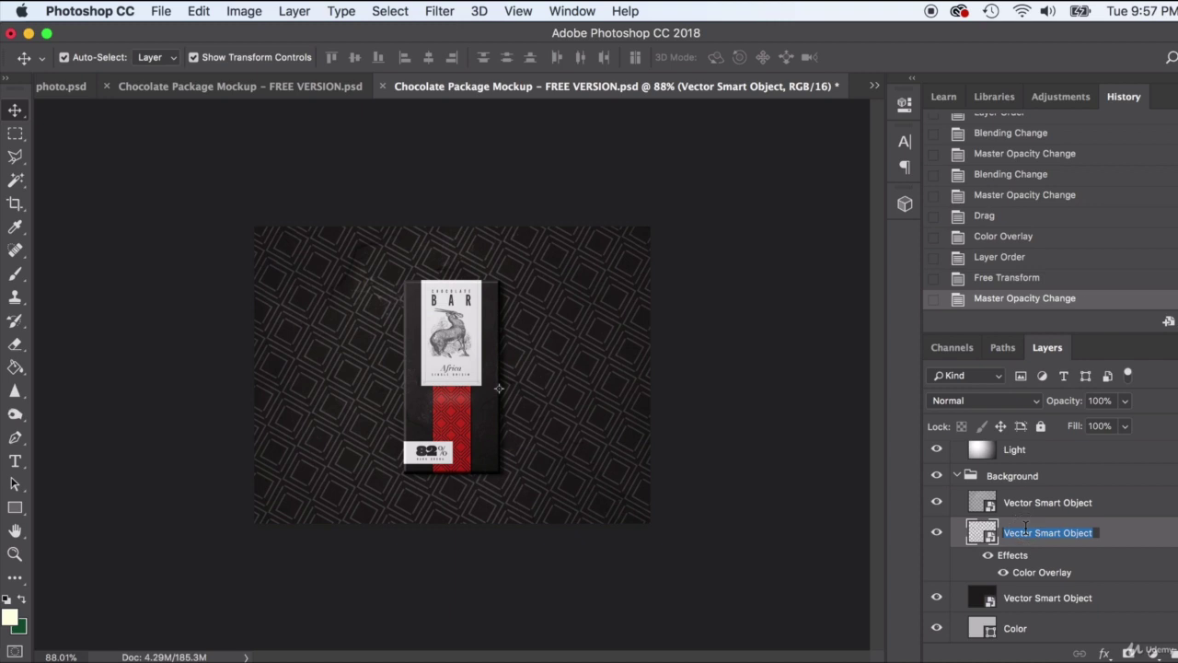
type("Texture")
key("Return")
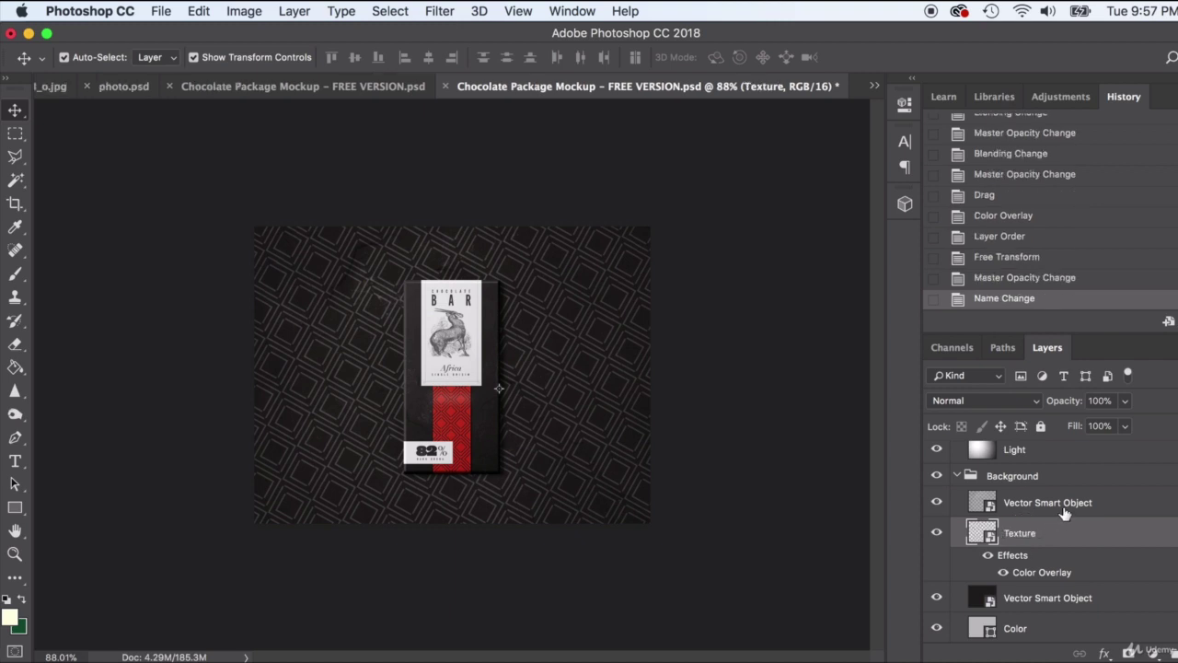
Lower the Texture layer's opacity to 38% and add a layer mask to it
left_click(1124, 402)
left_click(1097, 422)
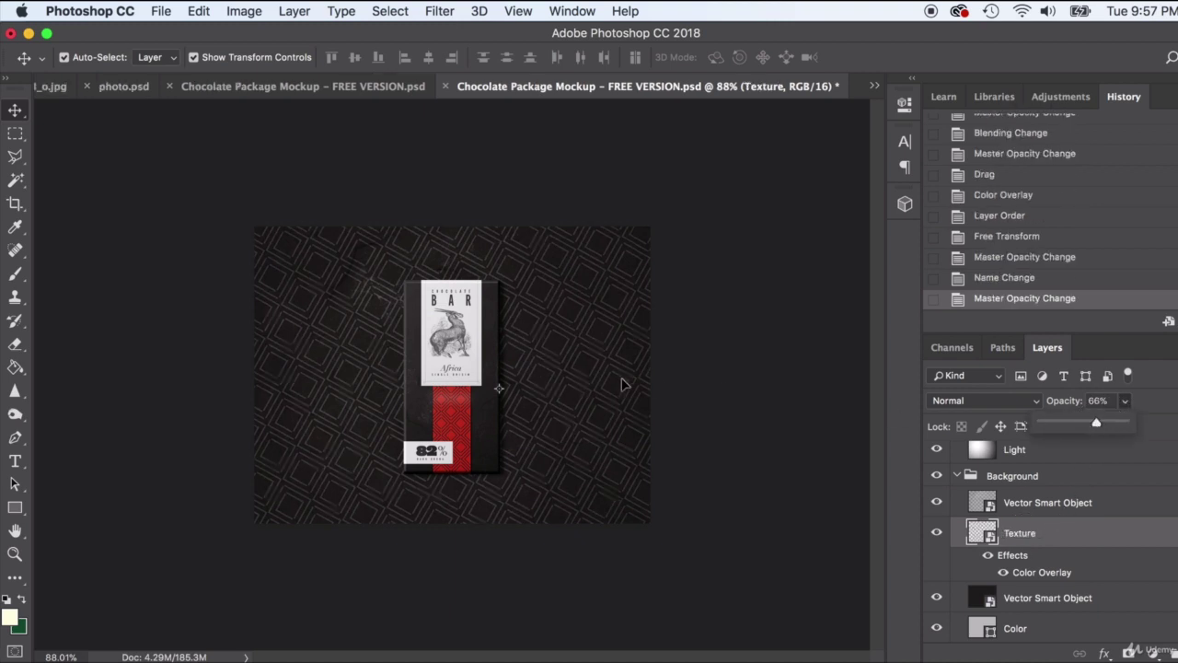
scroll(624, 384, "up", 5)
mouse_move(1096, 422)
left_mouse_down()
mouse_move(1060, 421)
mouse_move(1076, 428)
left_mouse_up()
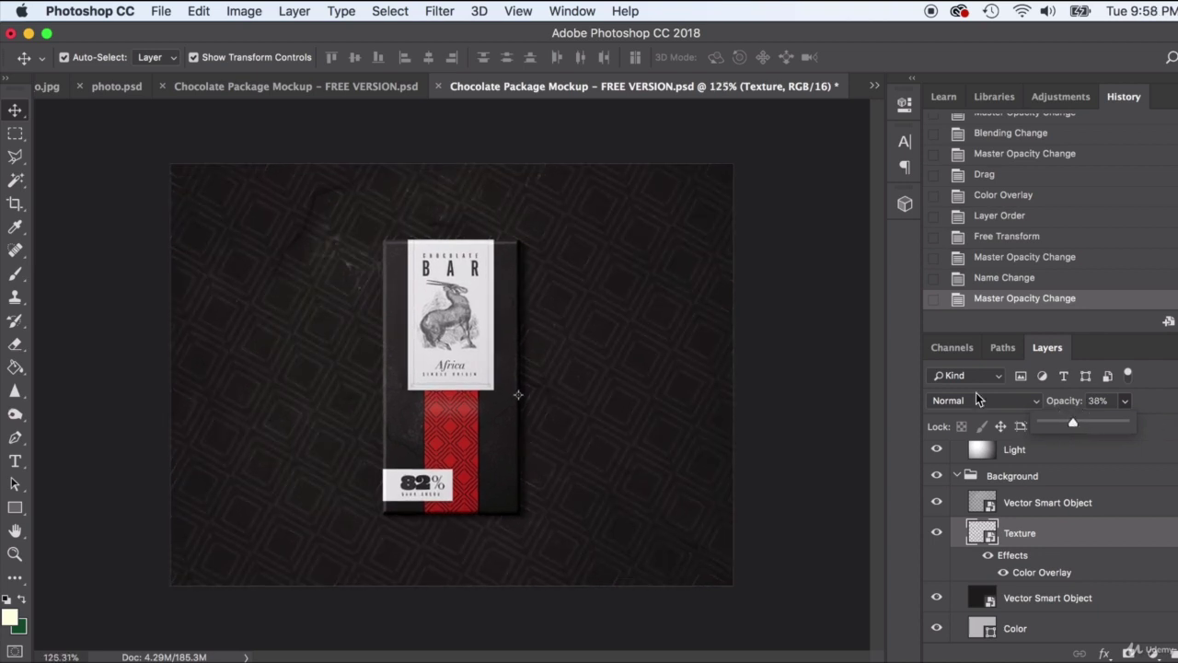
left_click(1044, 541)
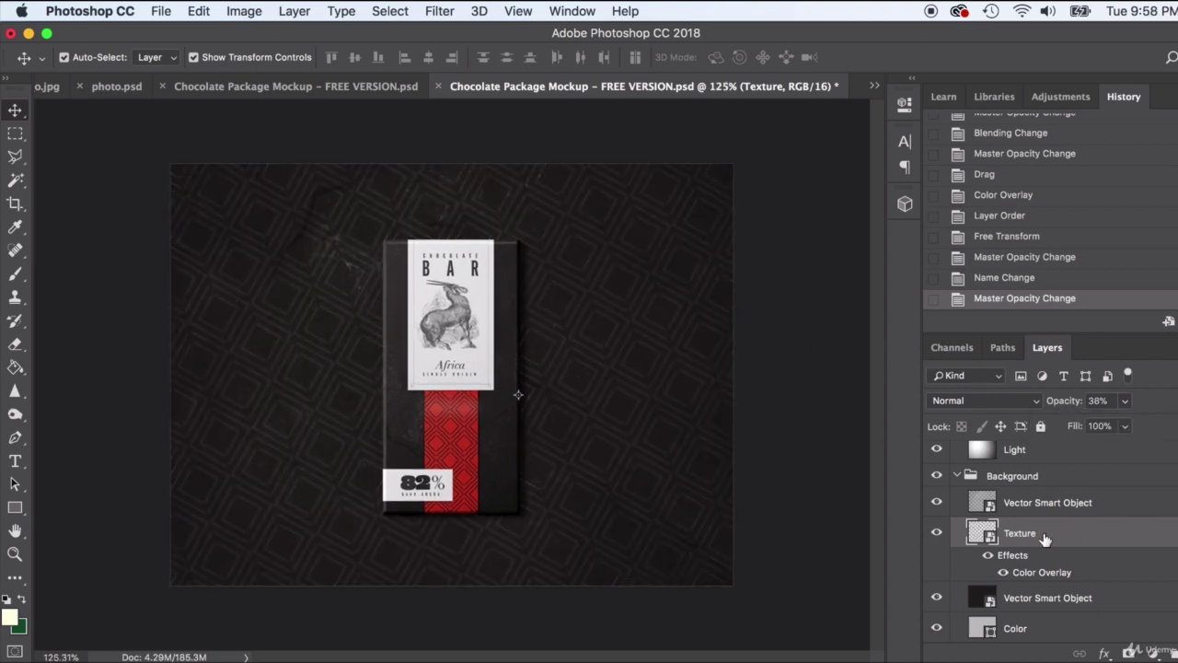
left_click(1130, 652)
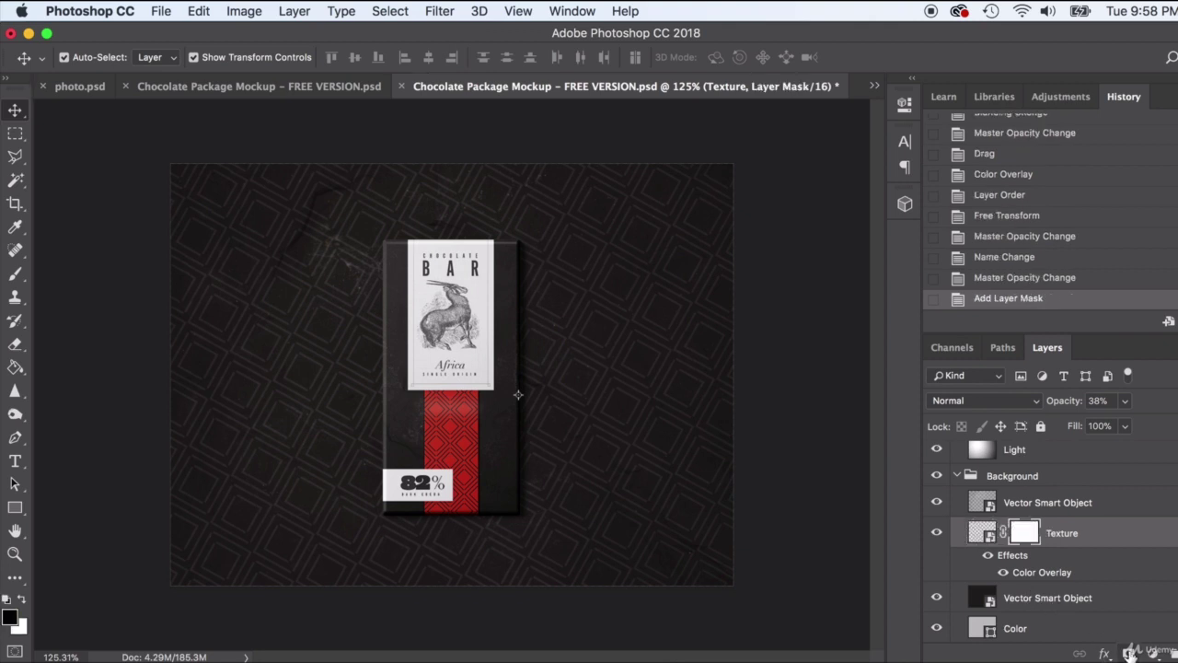
Try fading the lower part of the pattern with black-to-white linear gradients on the mask, and revert to the blank mask
left_click(15, 366)
left_click(74, 357)
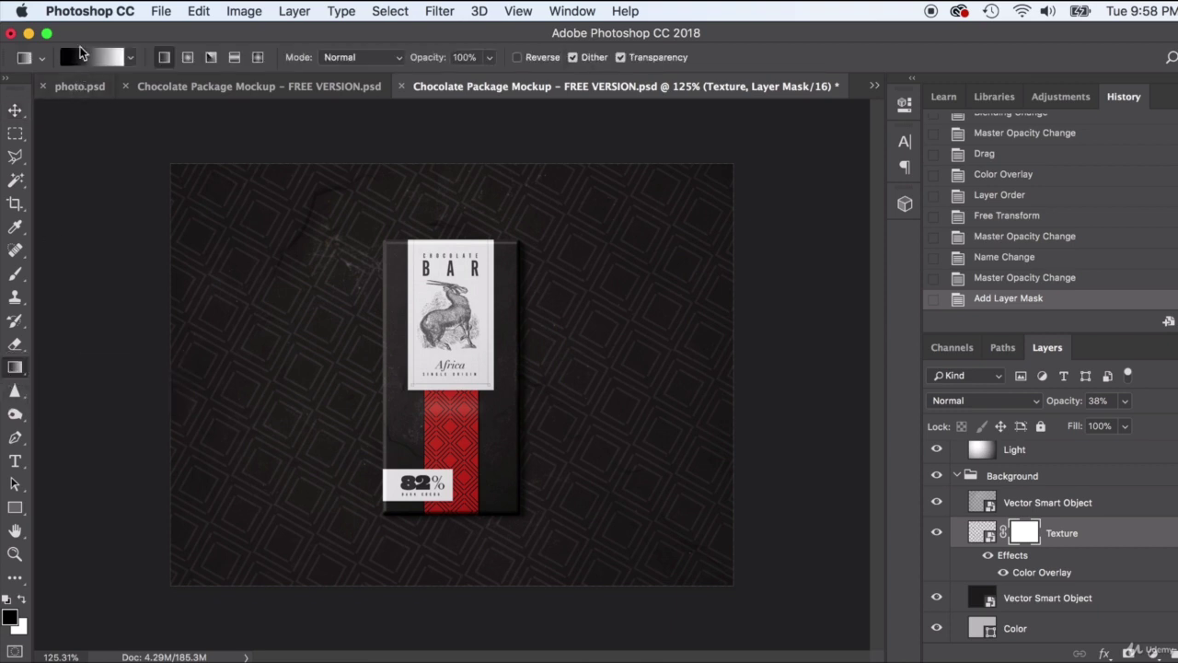
left_click_drag(334, 302, 304, 203)
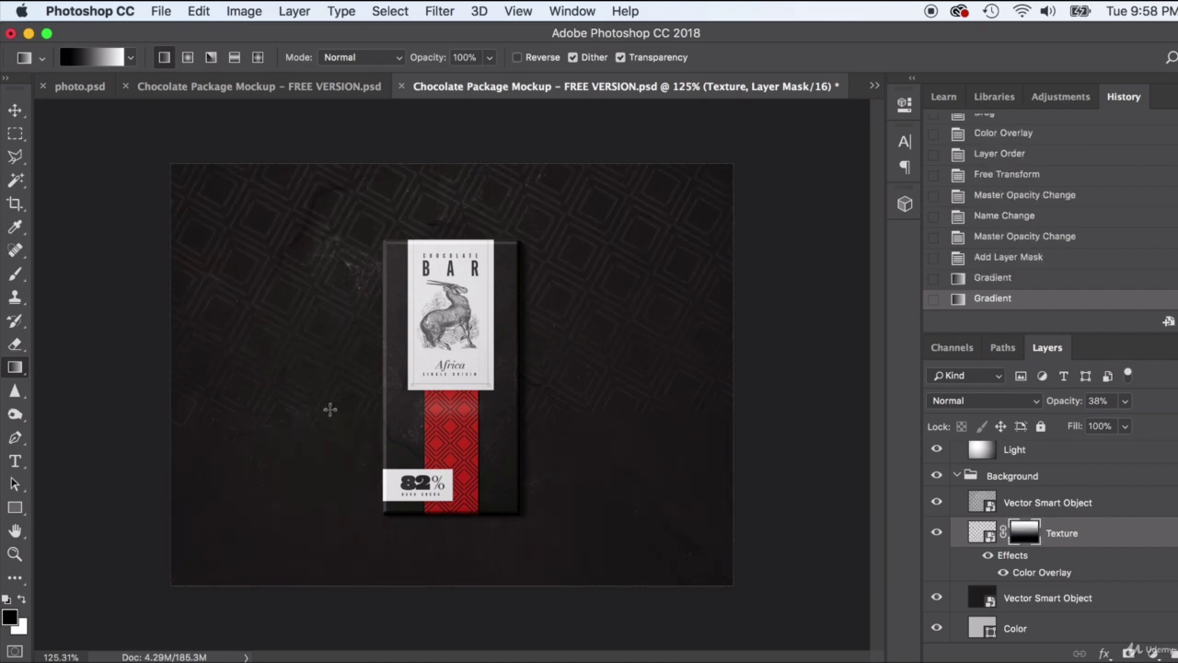
left_click_drag(347, 579, 344, 432)
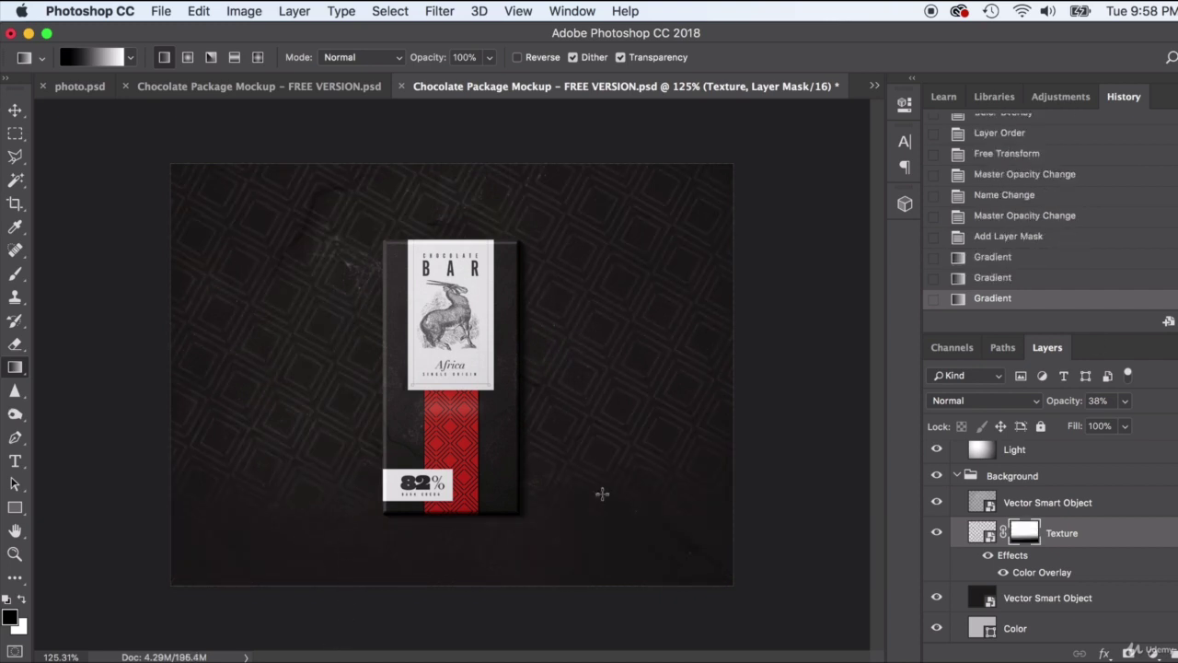
left_click(1013, 242)
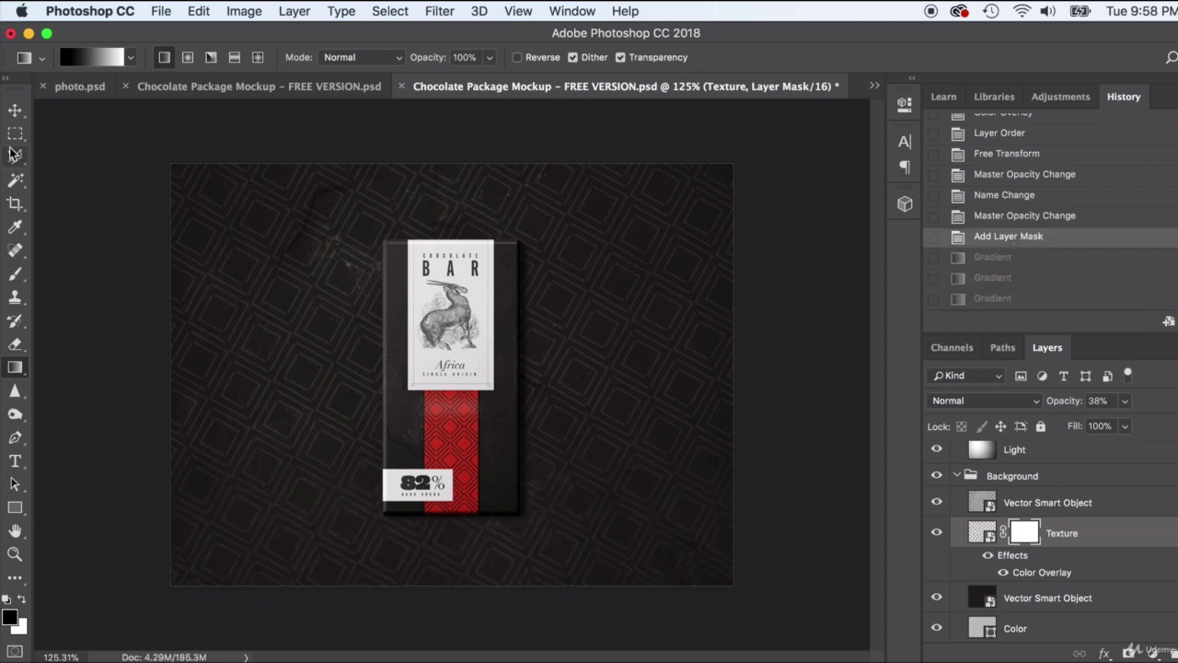
left_click(16, 112)
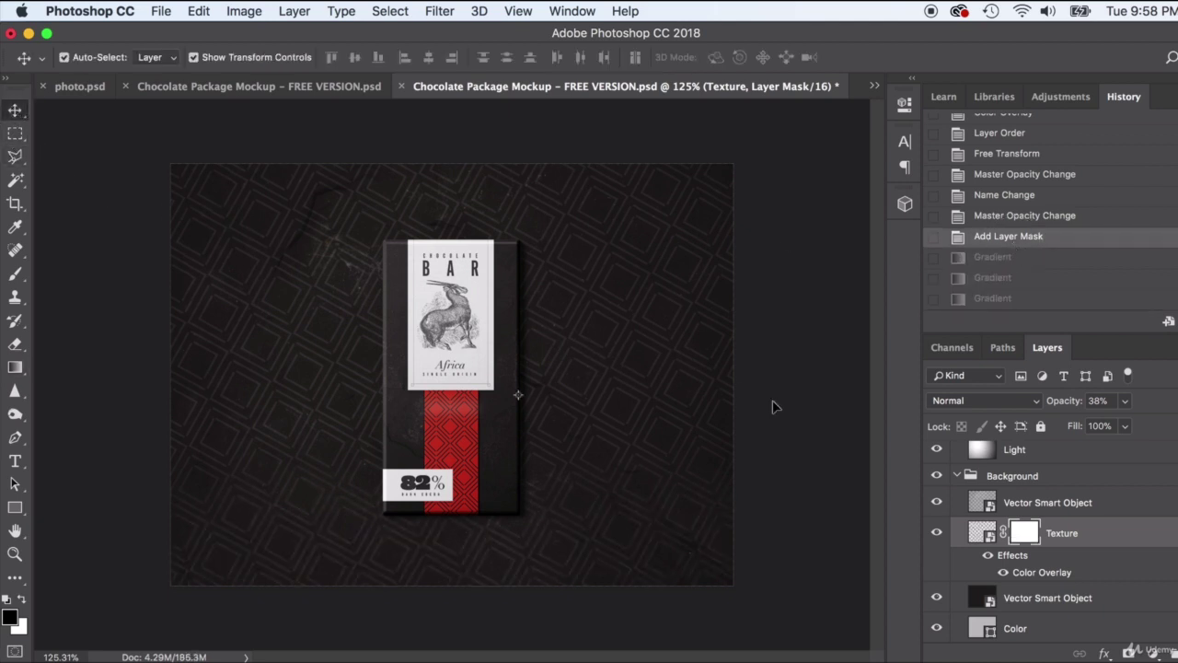
Compare the background with and without the black rectangle, the stone texture and the Texture layer
left_click(1046, 608)
left_click(937, 597)
left_click(937, 597)
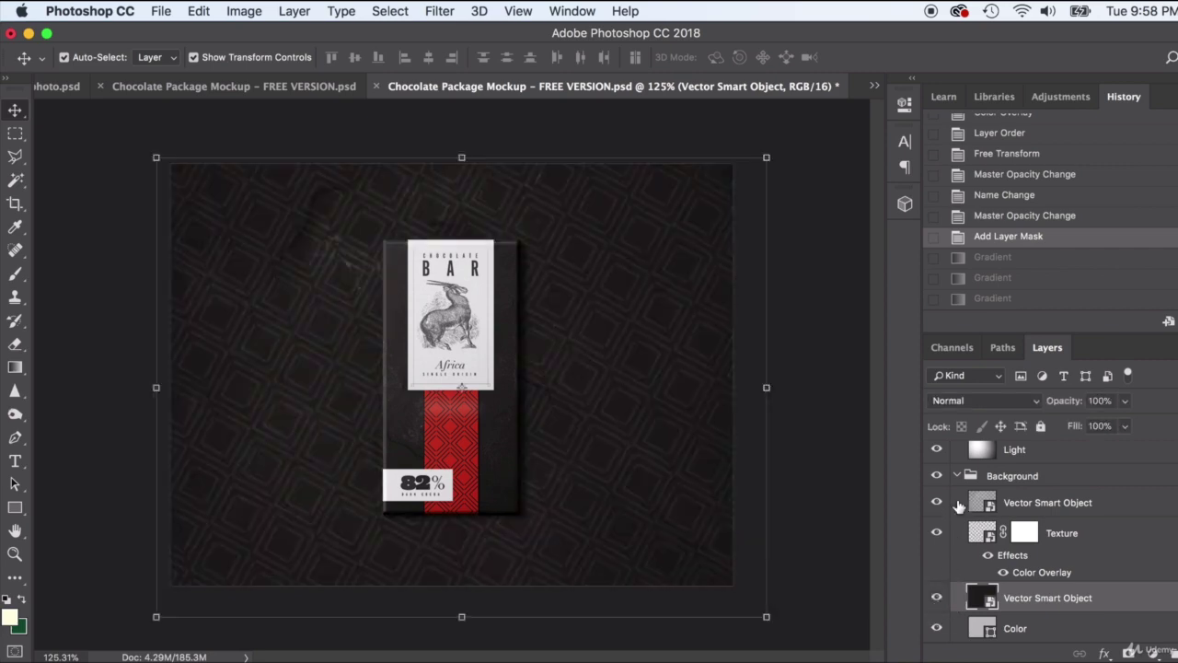
left_click(951, 503)
left_click(937, 502)
left_click(937, 503)
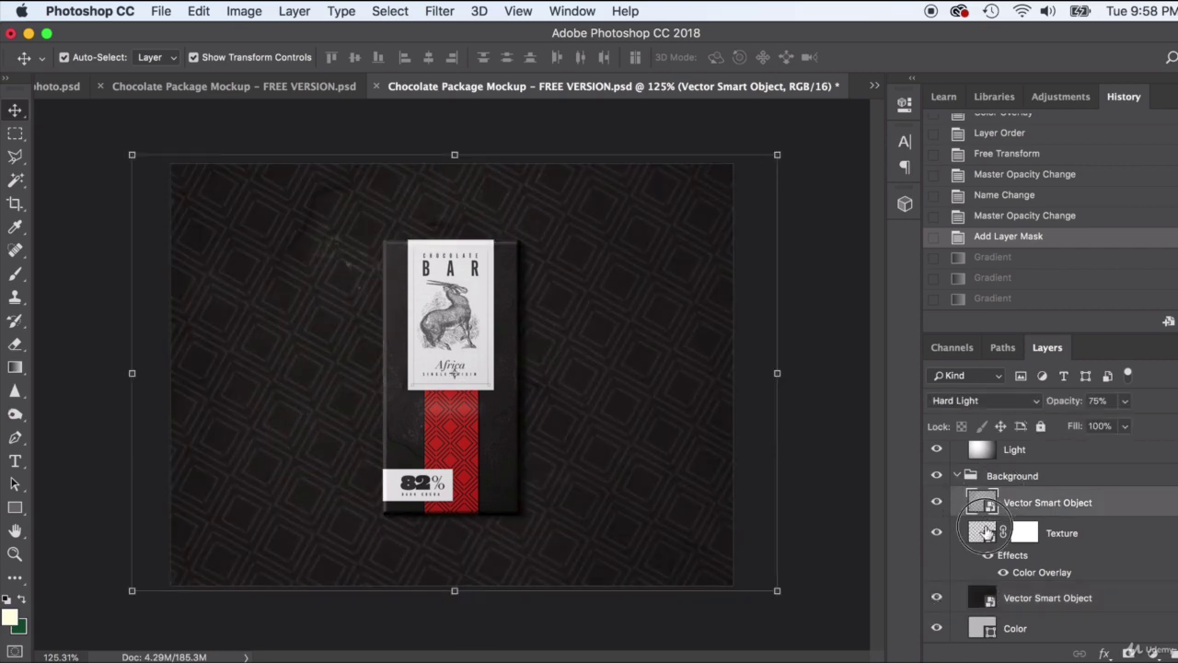
left_click(962, 534)
left_click(937, 533)
left_click(937, 532)
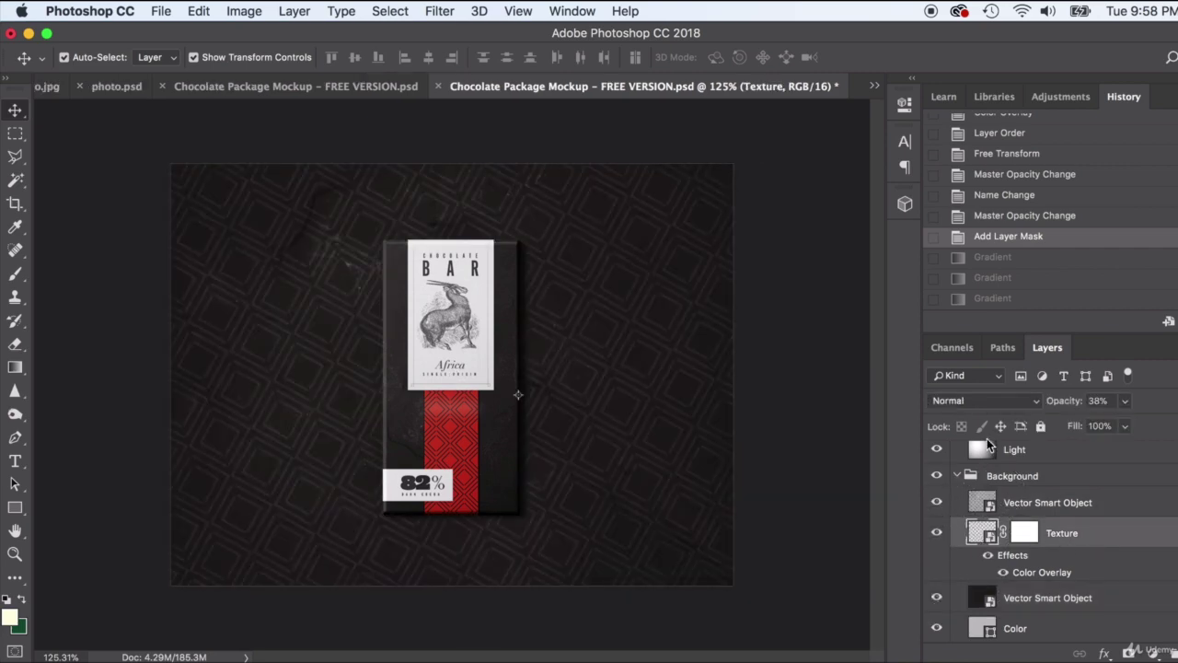
Try the Overlay and Soft Light blend modes on the Texture layer and return it to Normal
left_click(985, 401)
left_click(952, 593)
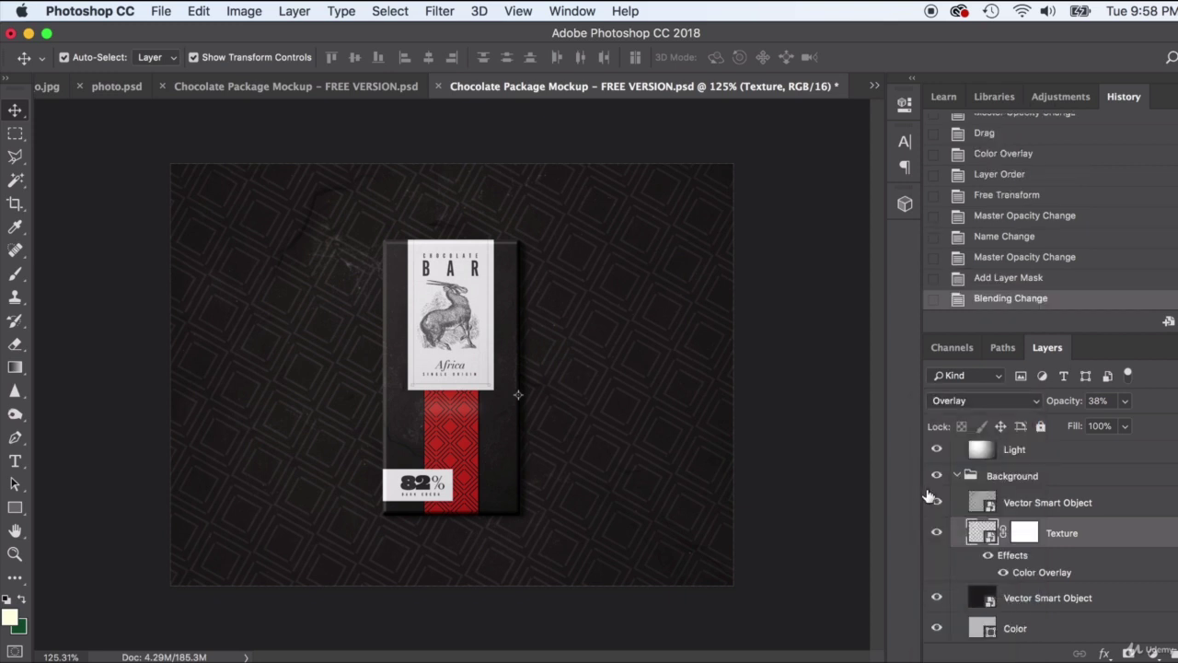
left_click(970, 398)
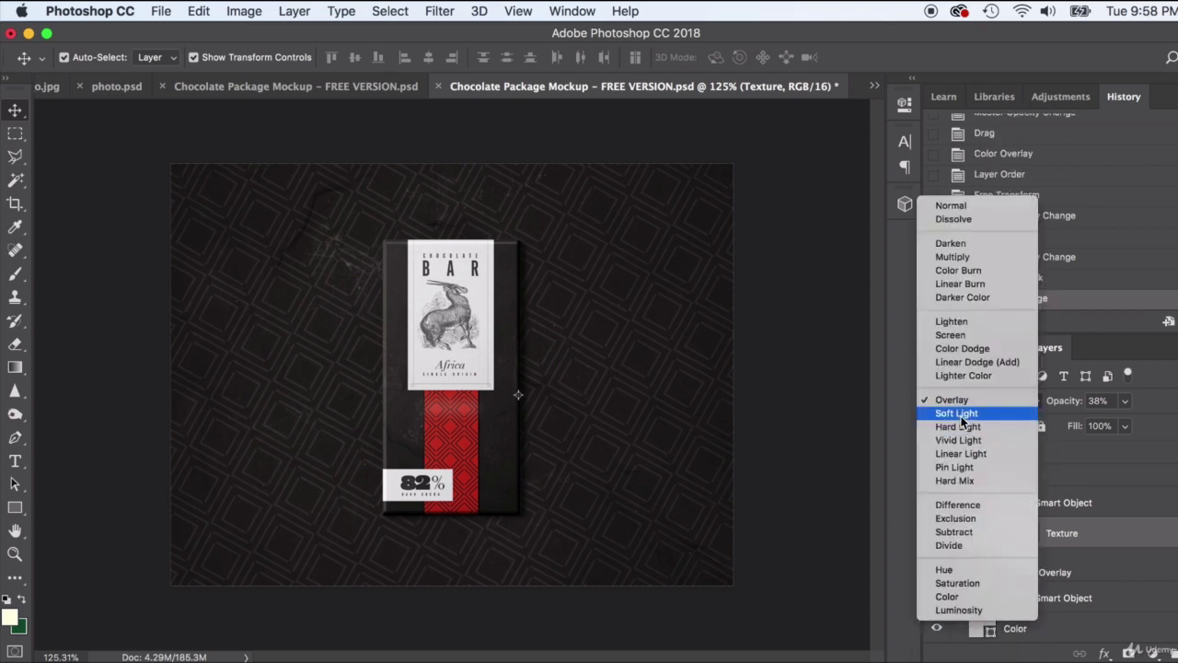
left_click(961, 416)
left_click(1029, 536)
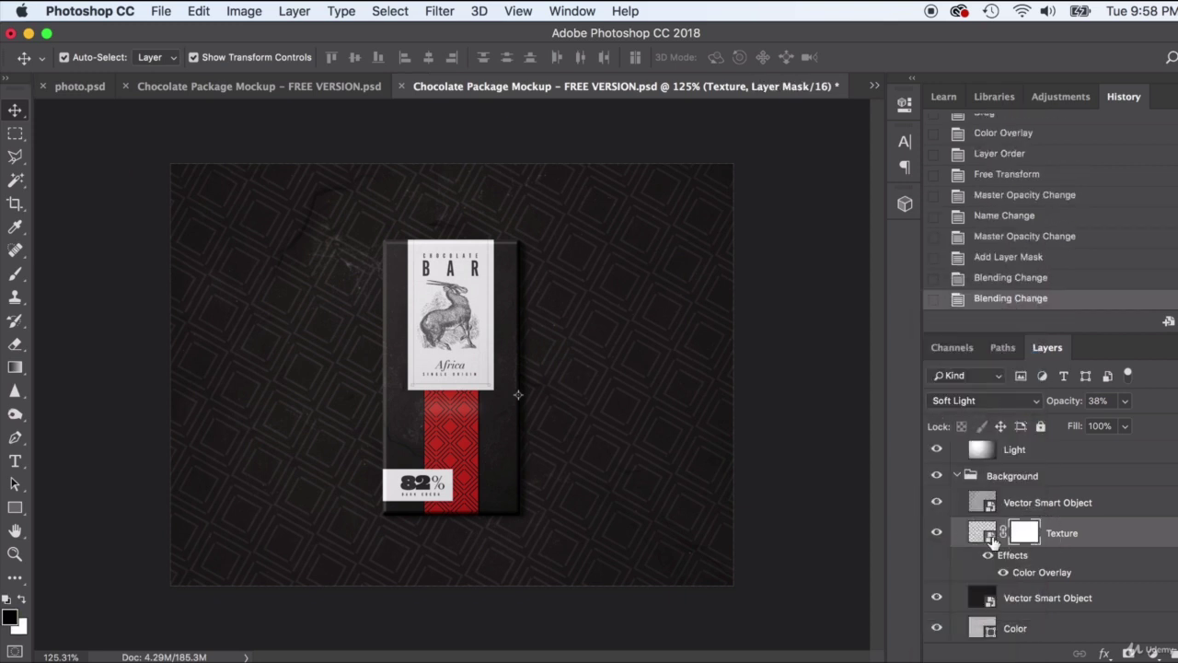
left_click(983, 537)
left_click(987, 402)
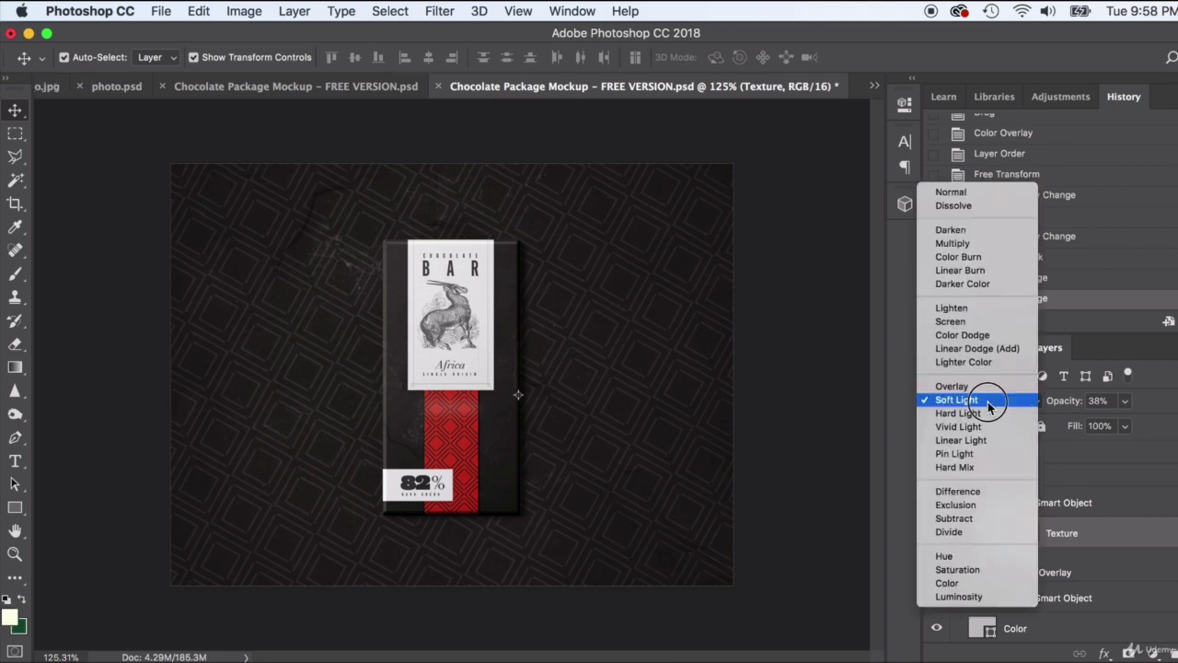
left_click(965, 193)
Fine-tune the Texture layer's opacity so the diamond pattern stays subtle, and deselect the layer
left_click(1124, 400)
mouse_move(1122, 425)
left_mouse_down()
mouse_move(1151, 425)
mouse_move(1114, 425)
left_mouse_up()
left_click(825, 295)
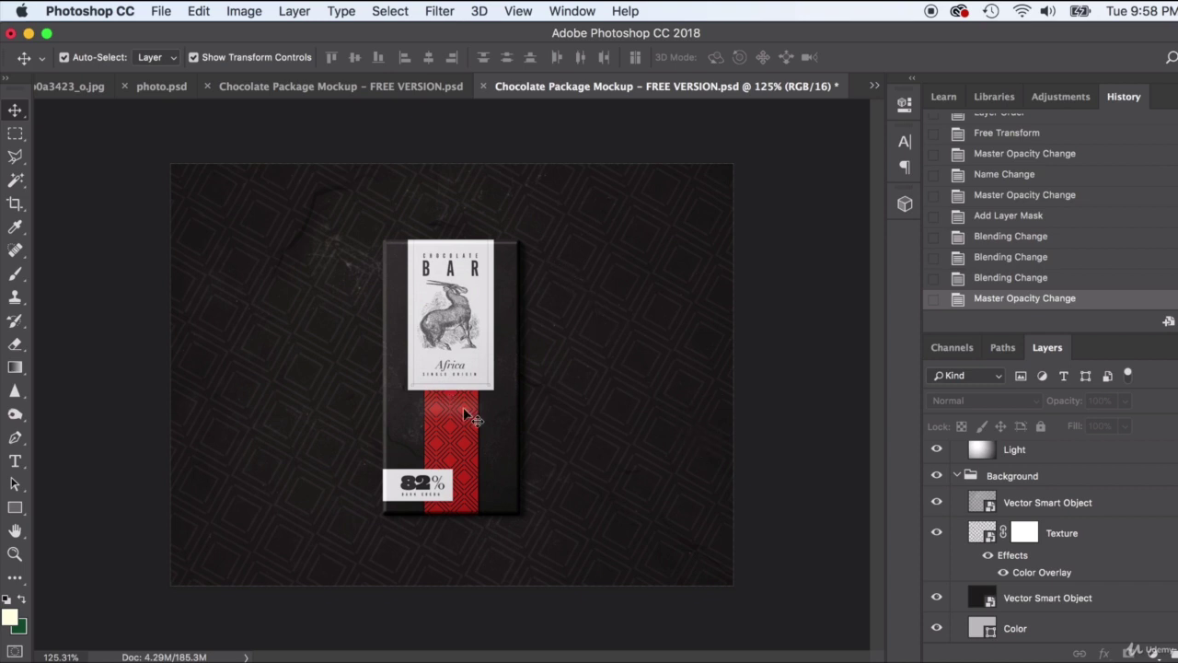
Inspect the background at different zoom levels, compare it with and without the Texture layer, and check which layer canvas selection picks
key("super+equal")
scroll(379, 408, "down", 3)
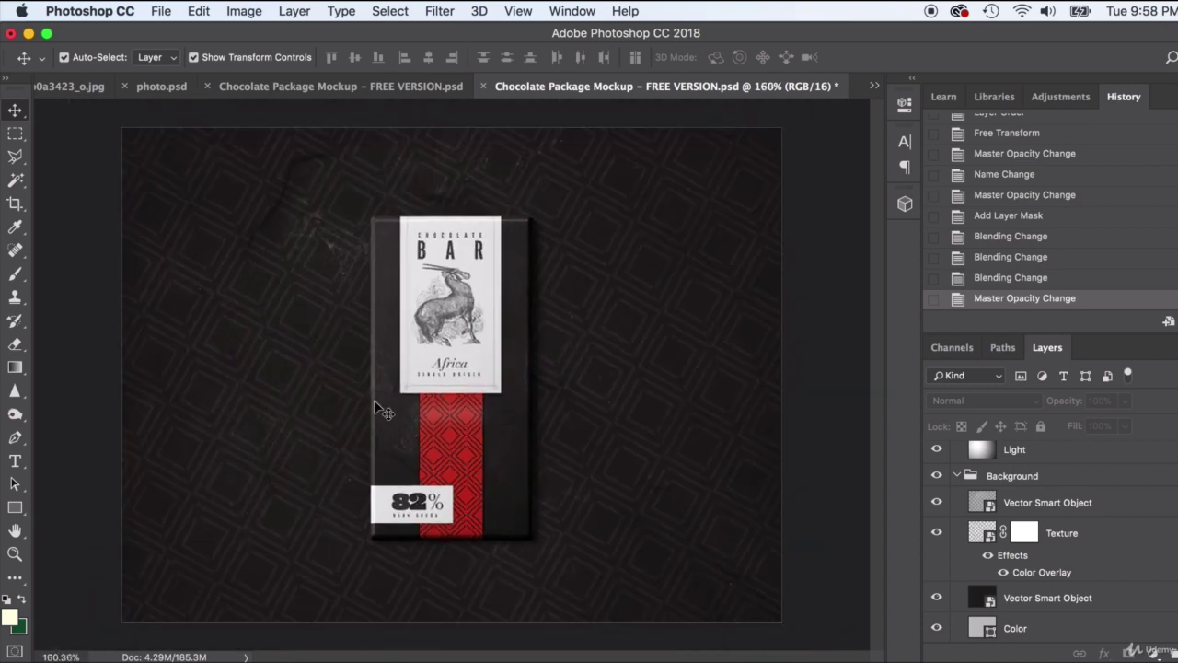
left_click(987, 506)
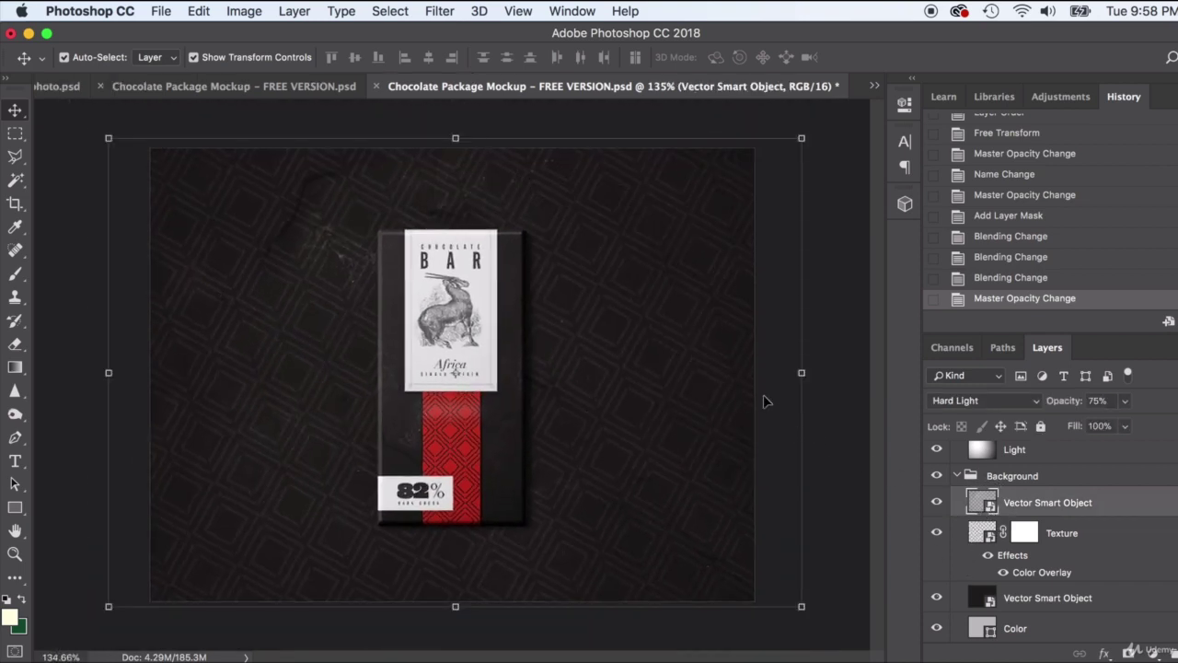
scroll(763, 401, "down", 3)
left_click(989, 532)
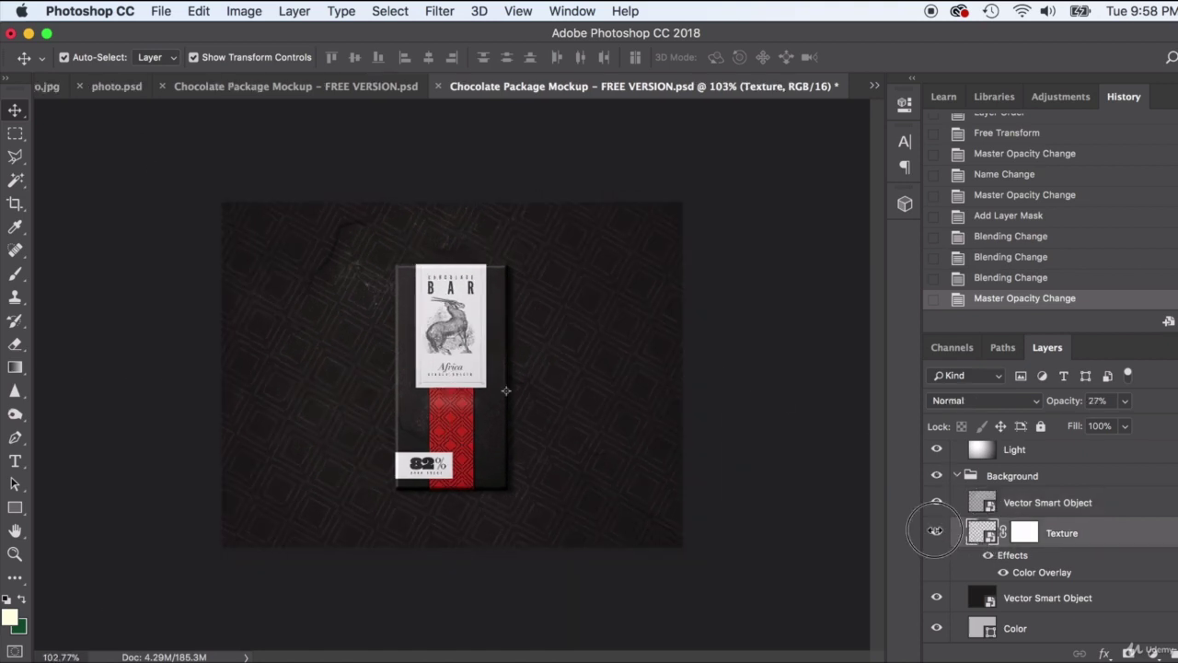
left_click(935, 531)
left_click(935, 531)
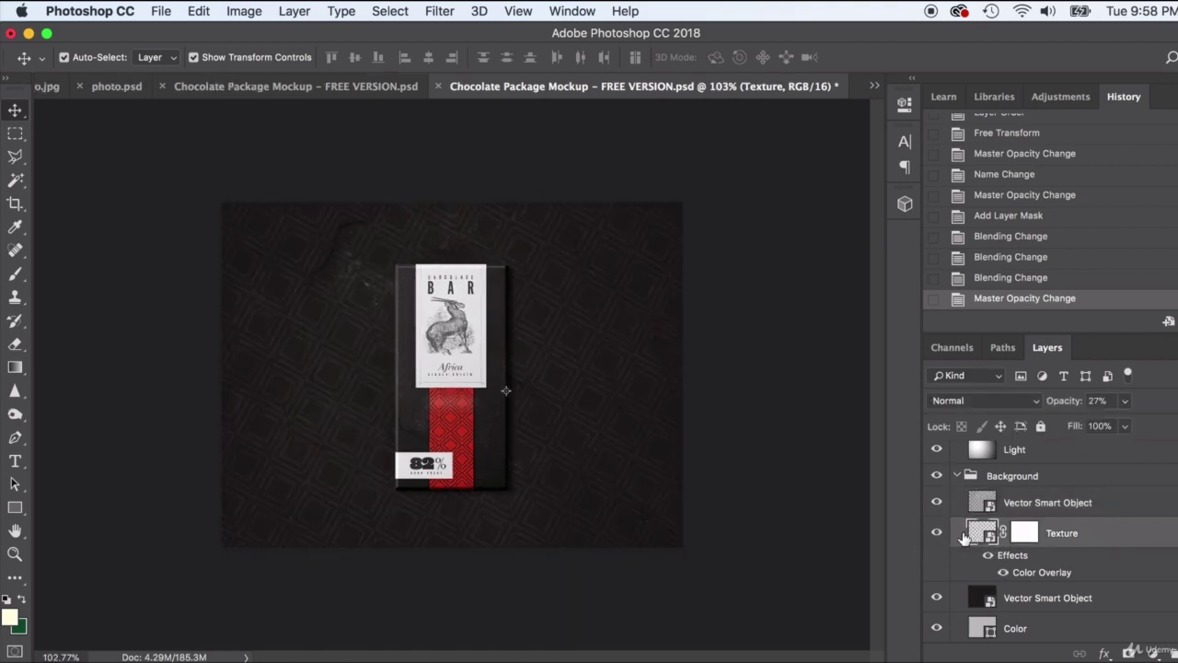
left_click(657, 325)
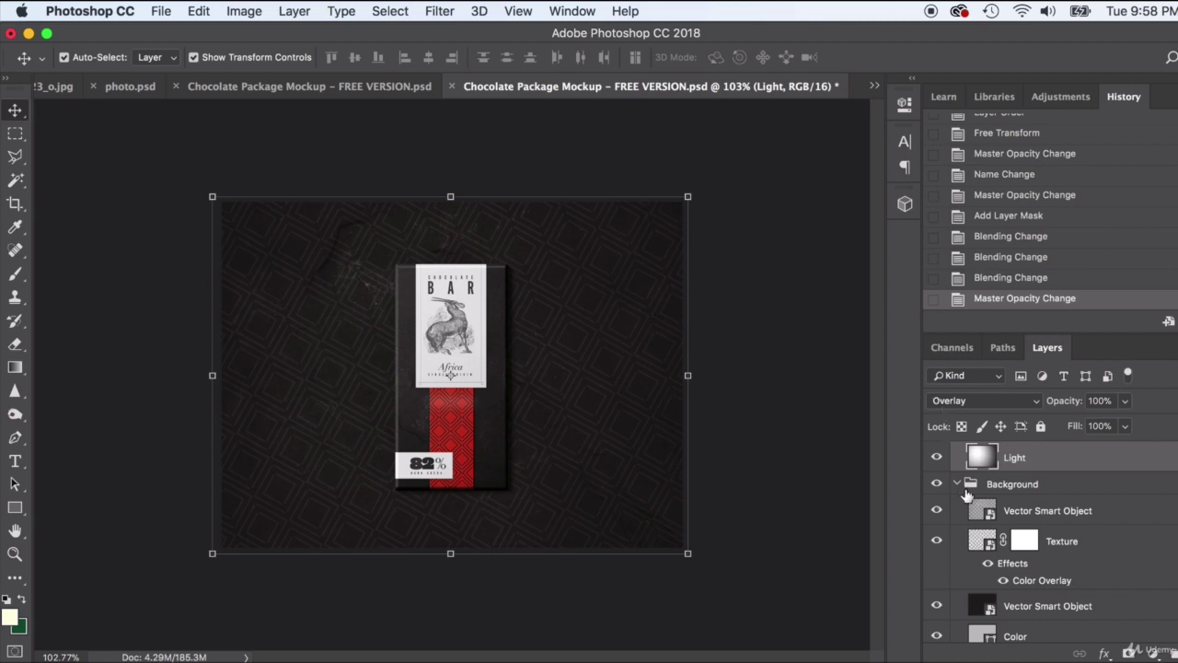
left_click(986, 543)
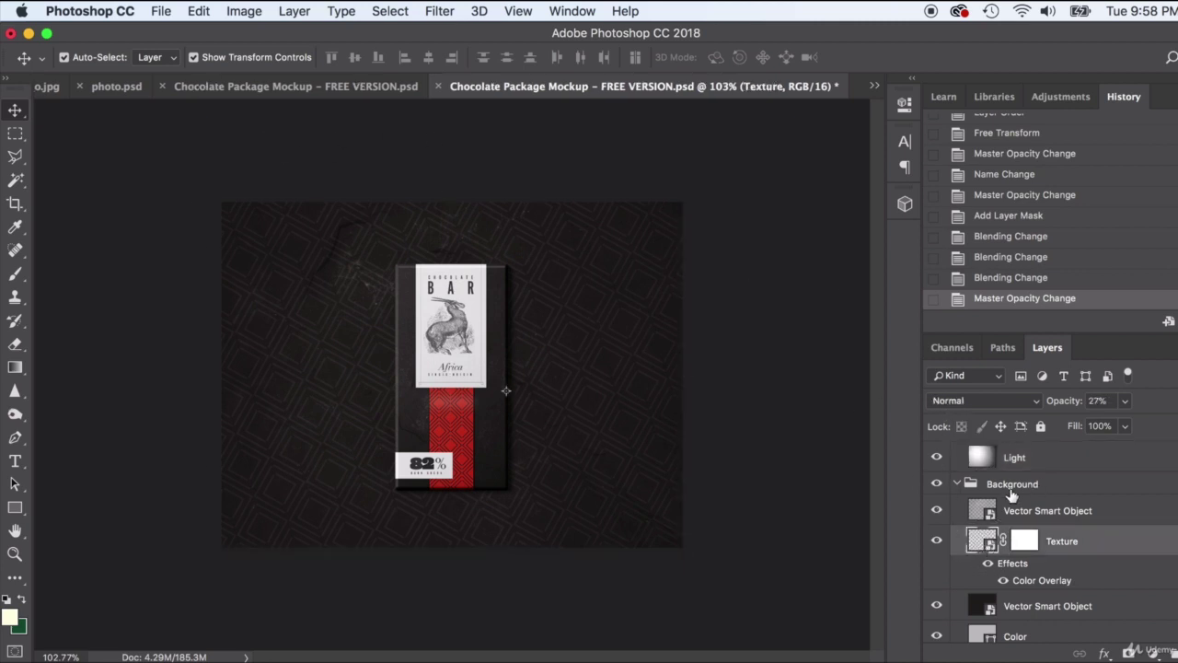
left_click(526, 321)
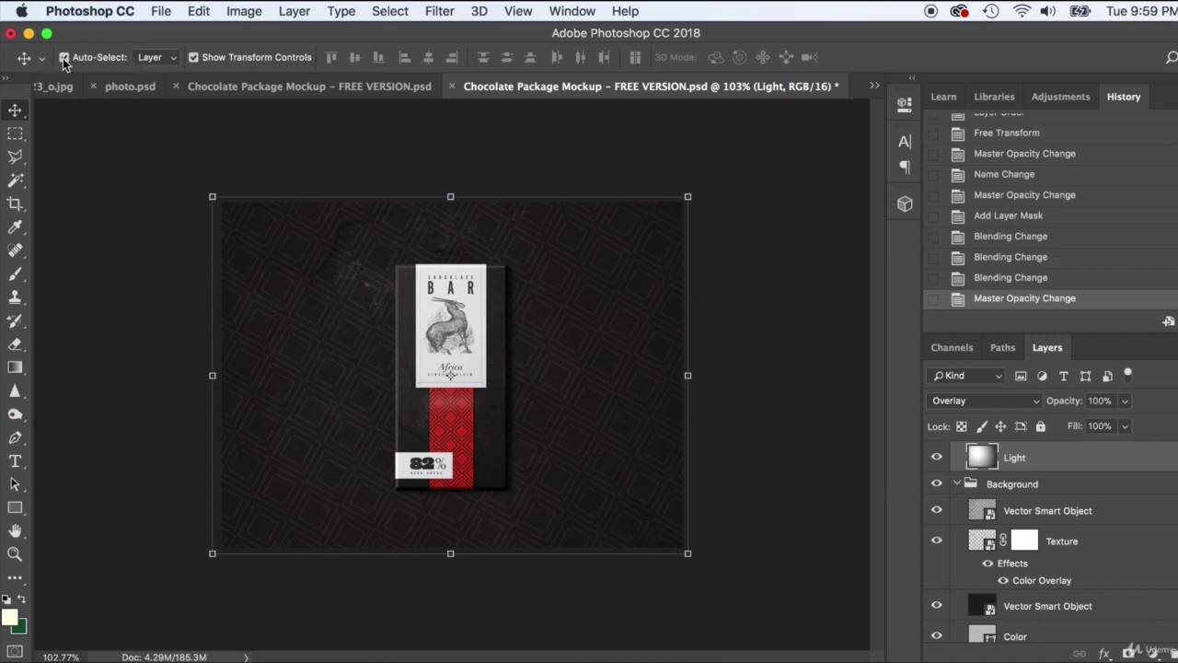
Try shifting the stone texture slightly downward with Auto-Select off, undo the move, and restore Auto-Select
left_click(125, 126)
left_click(361, 462)
left_click(64, 58)
left_click(1035, 508)
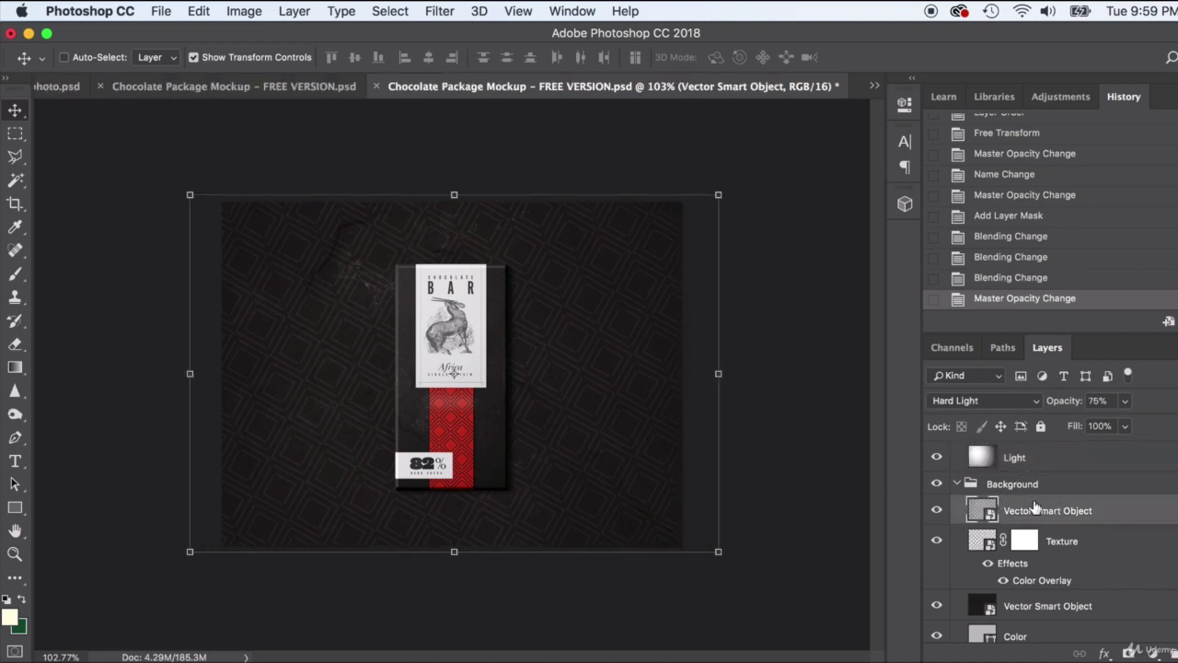
left_click_drag(302, 240, 302, 248)
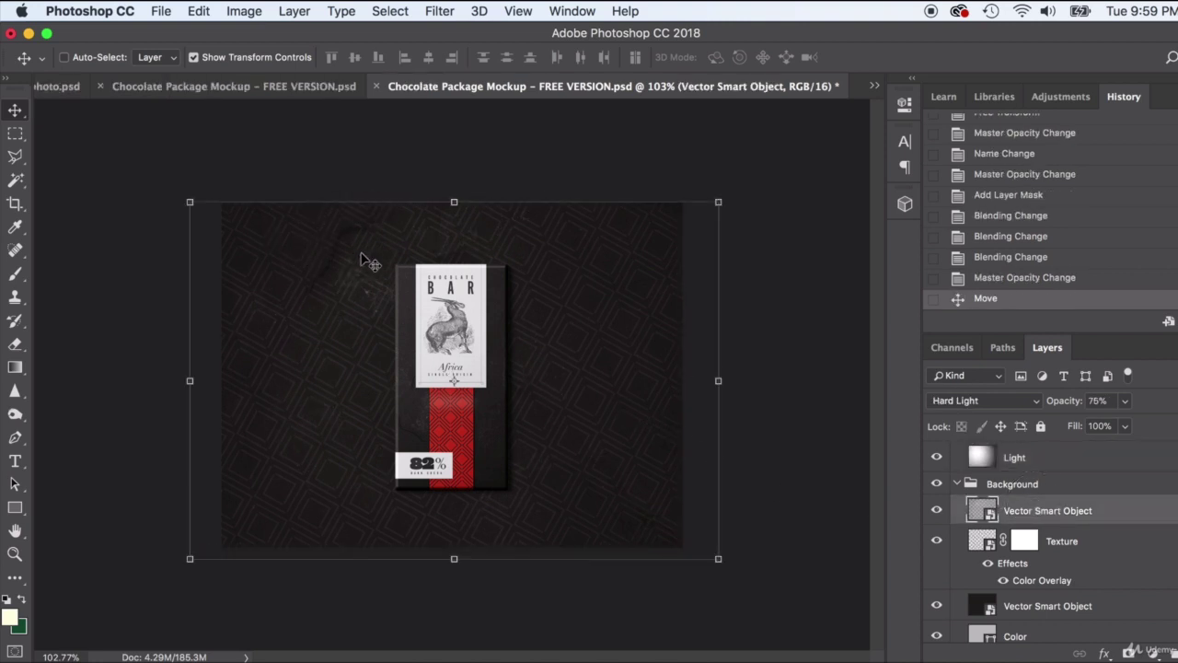
key("super+z")
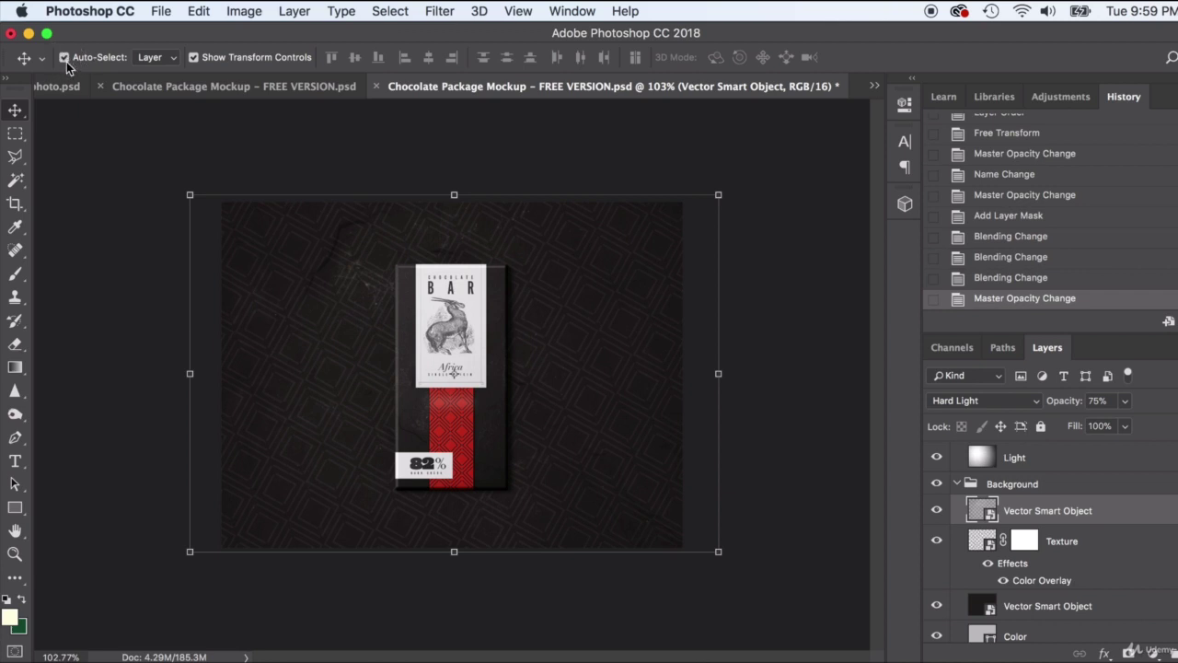
left_click(144, 285)
left_click(338, 397)
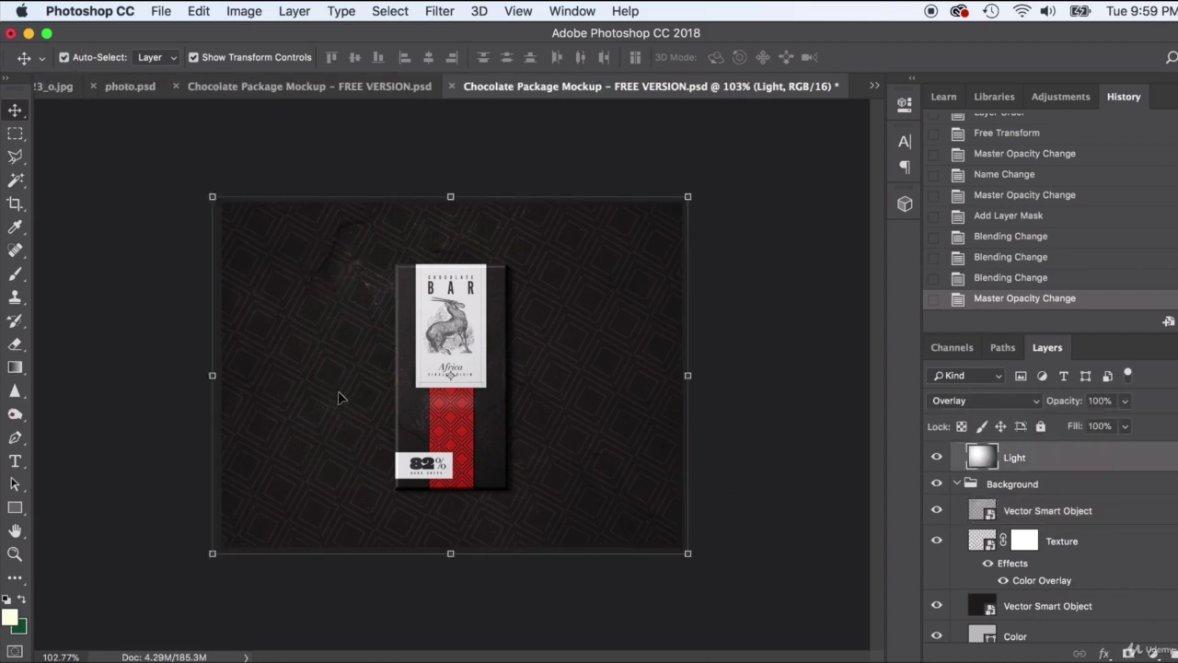
Turn off Auto-Select, compare the background with and without the stone texture, and fine-tune that layer's opacity
left_click(75, 60)
left_click(1051, 511)
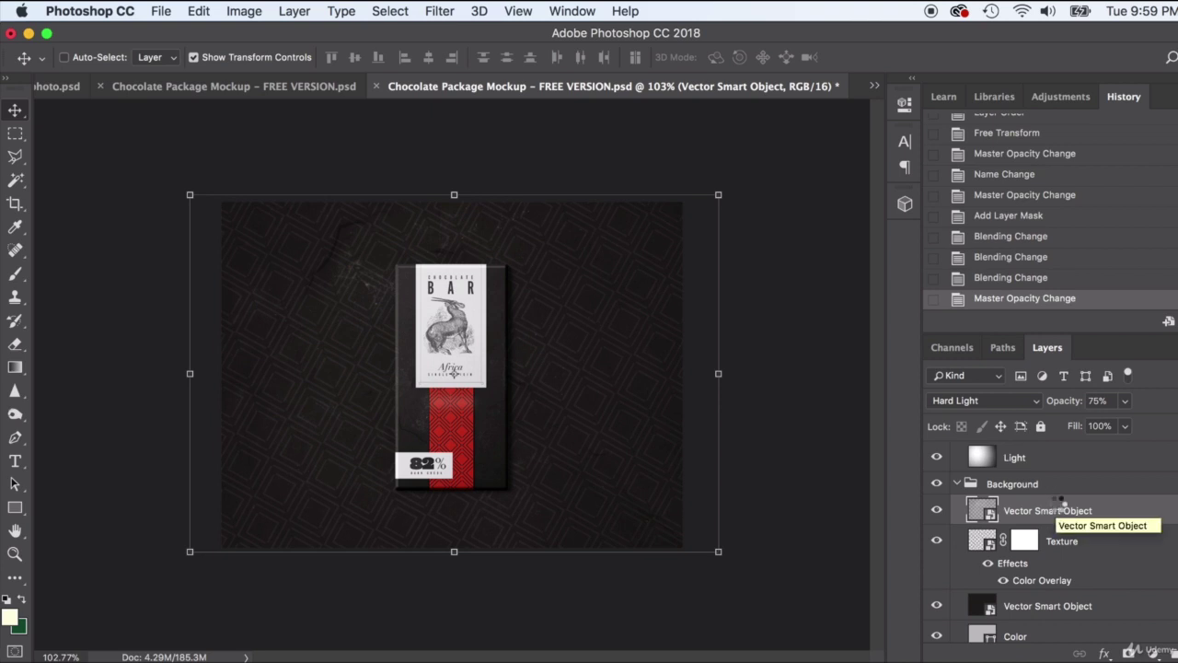
left_click(937, 510)
left_click(937, 510)
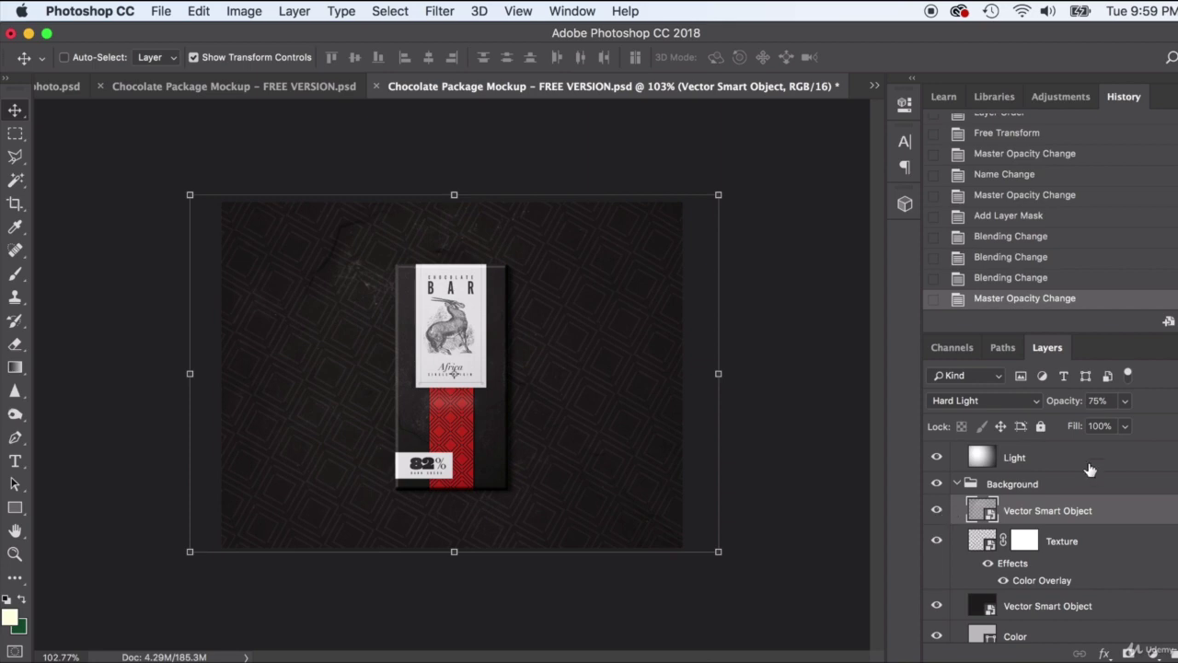
left_click(1125, 401)
left_click_drag(1132, 420, 1141, 420)
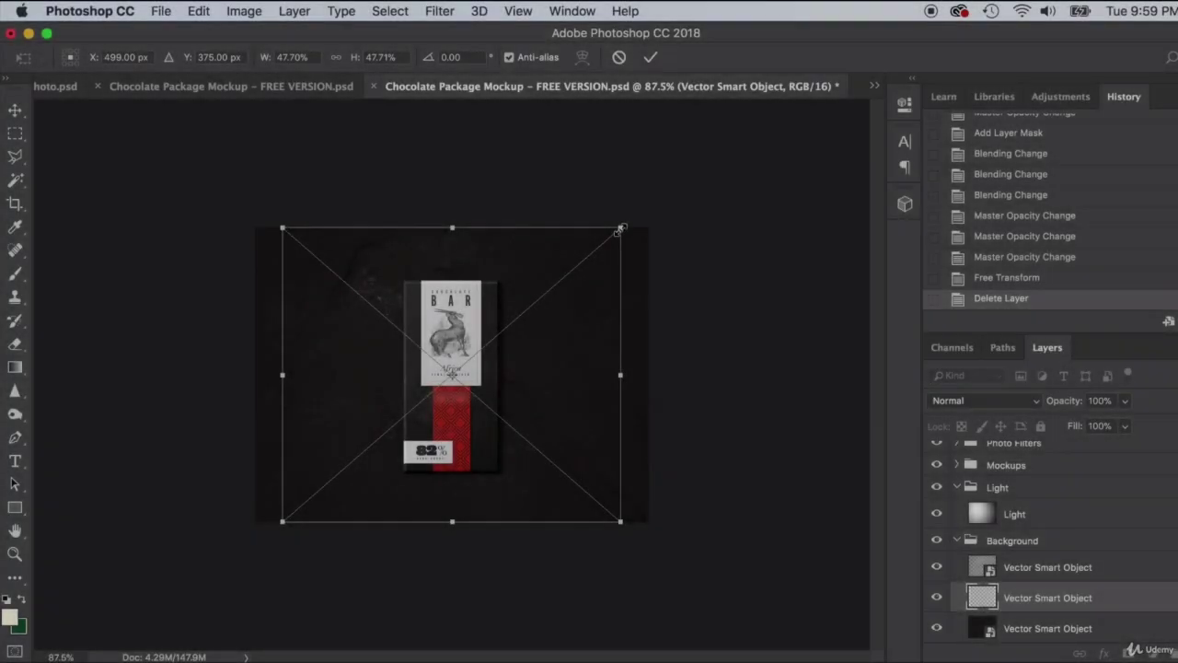
Place the unrotated diamond pattern enlarged beyond the canvas and move its layer above the stone texture in the Background group
left_click_drag(622, 227, 921, 19)
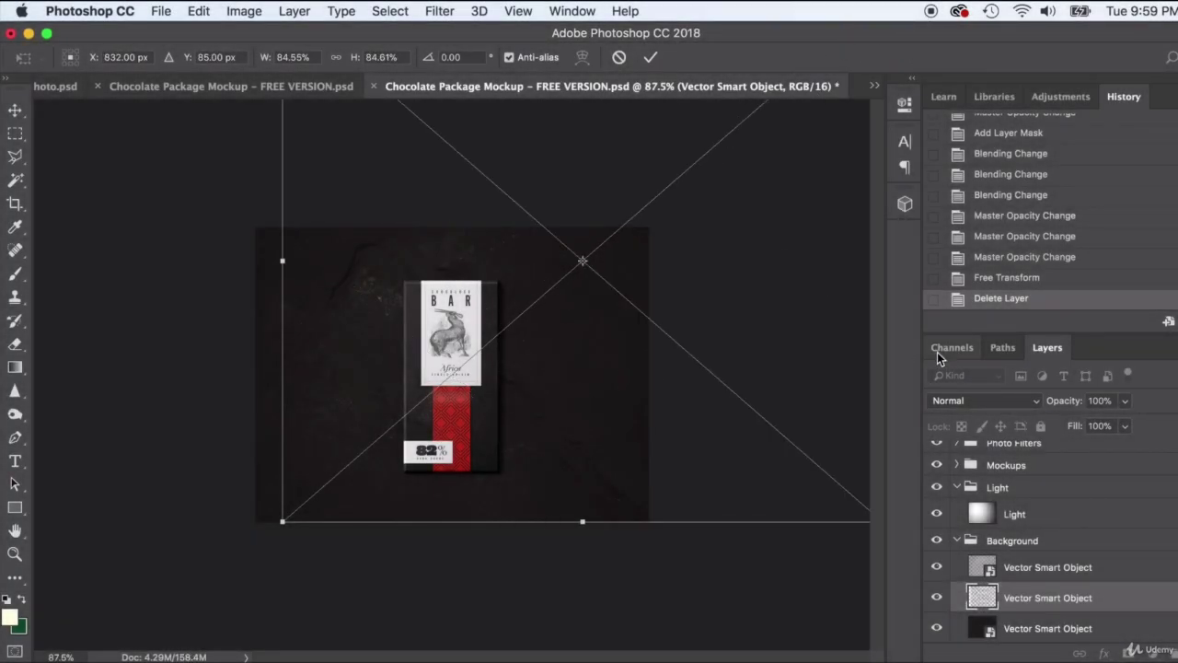
key("Return")
left_click_drag(1104, 593, 1099, 556)
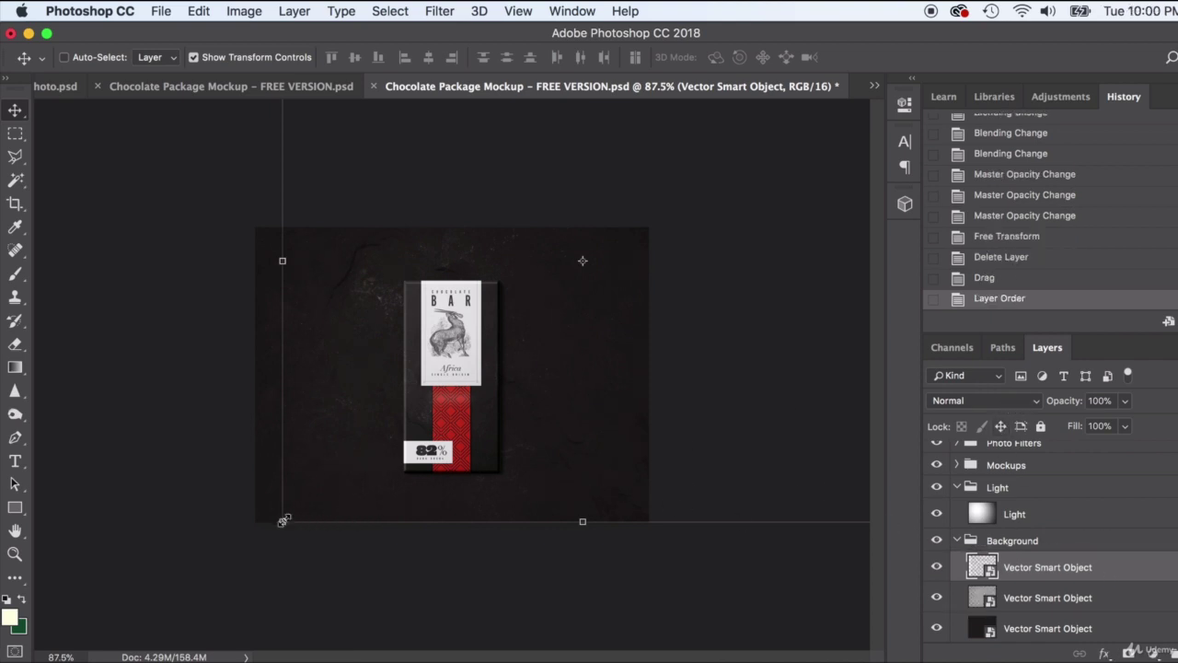
left_click_drag(281, 521, 200, 593)
key("Return")
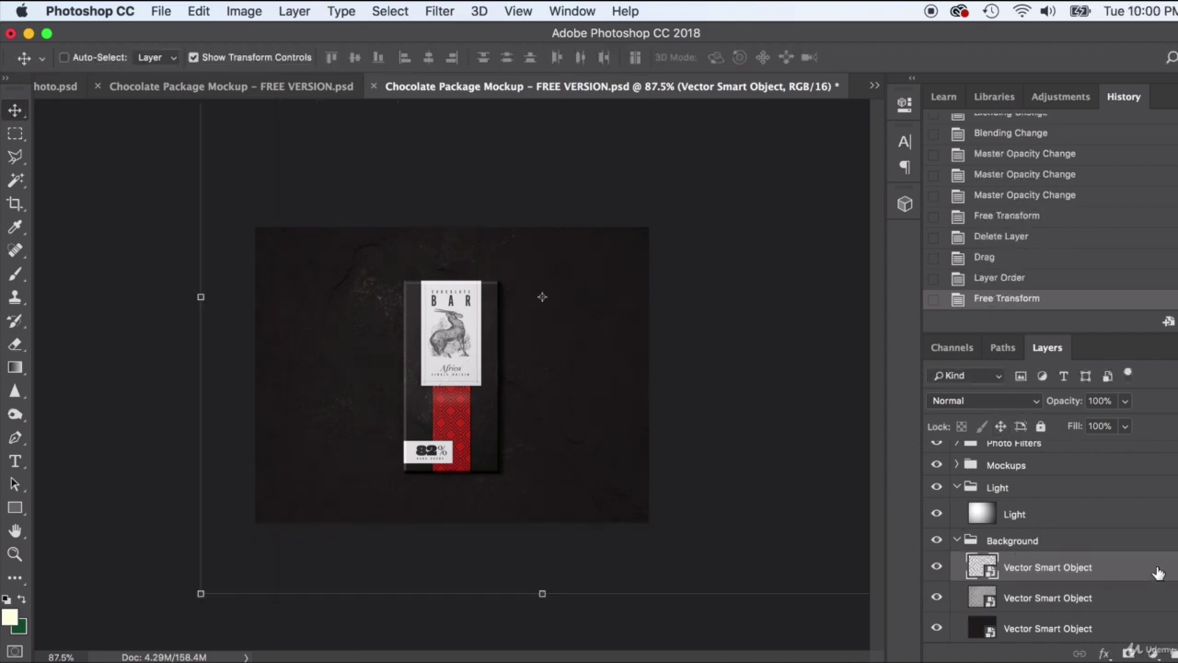
Apply a dark grey Color Overlay in Normal mode to the diamond pattern and lower its layer opacity to 42%
double_click(1157, 567)
left_click(647, 501)
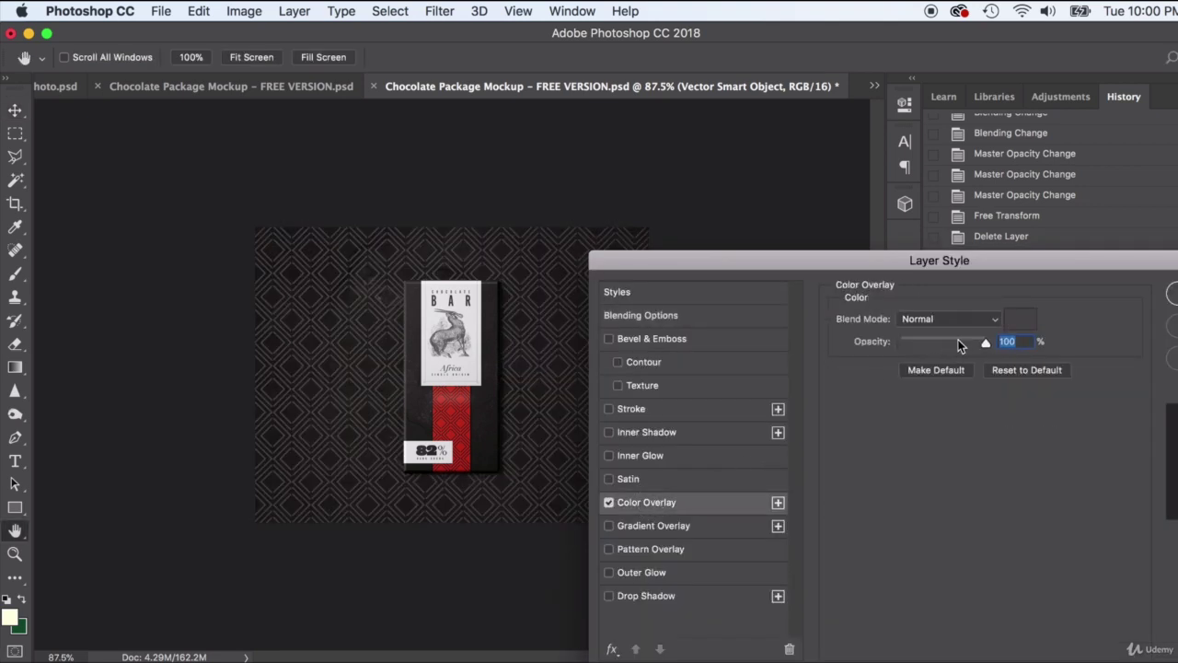
left_click(1175, 297)
left_click(1124, 401)
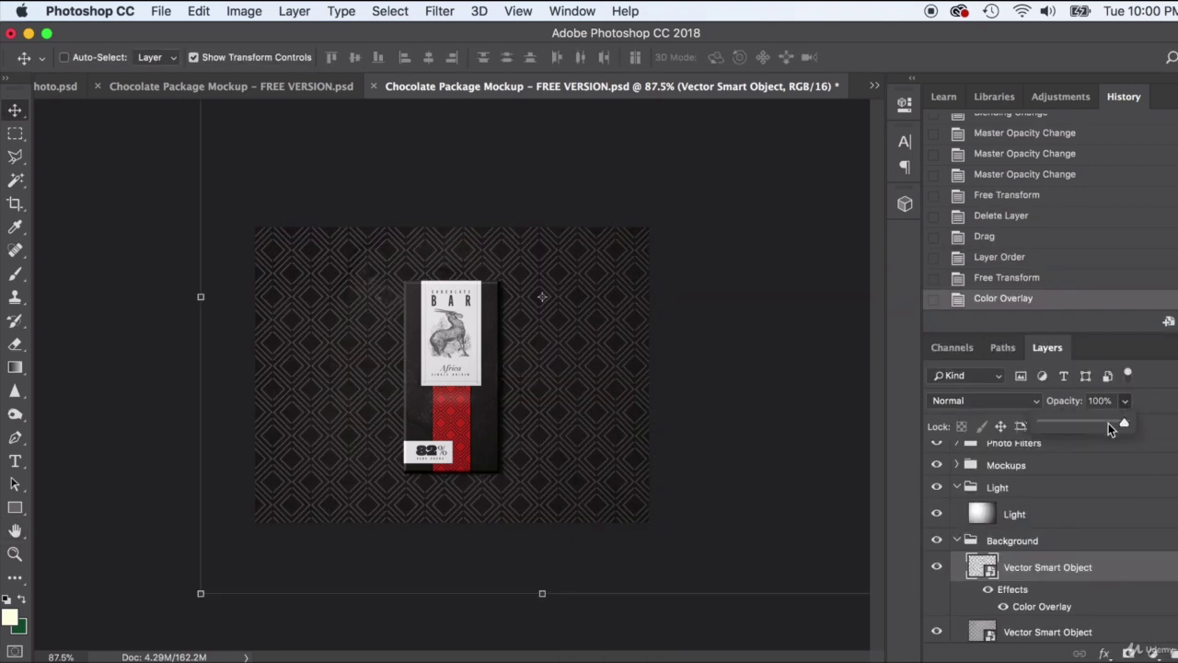
left_click_drag(1079, 428, 1079, 429)
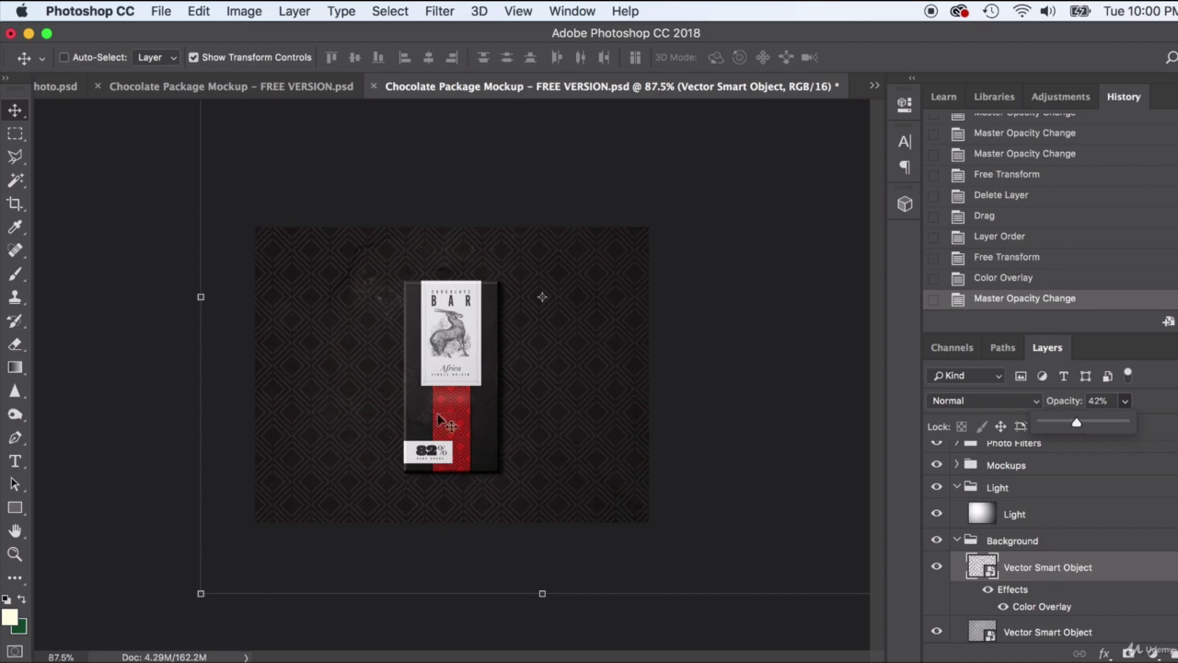
Enlarge the diamond pattern to about 140% and reposition it so it covers the whole canvas
left_click_drag(200, 593, 149, 605)
left_click_drag(321, 422, 469, 271)
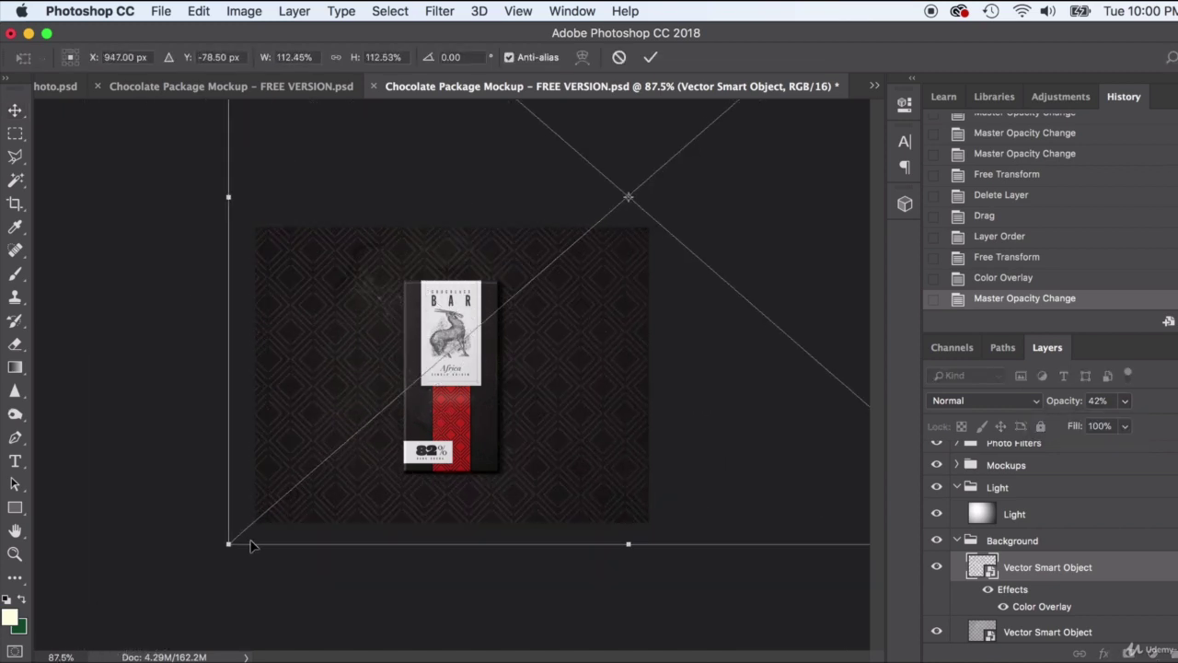
left_click_drag(228, 543, 33, 658)
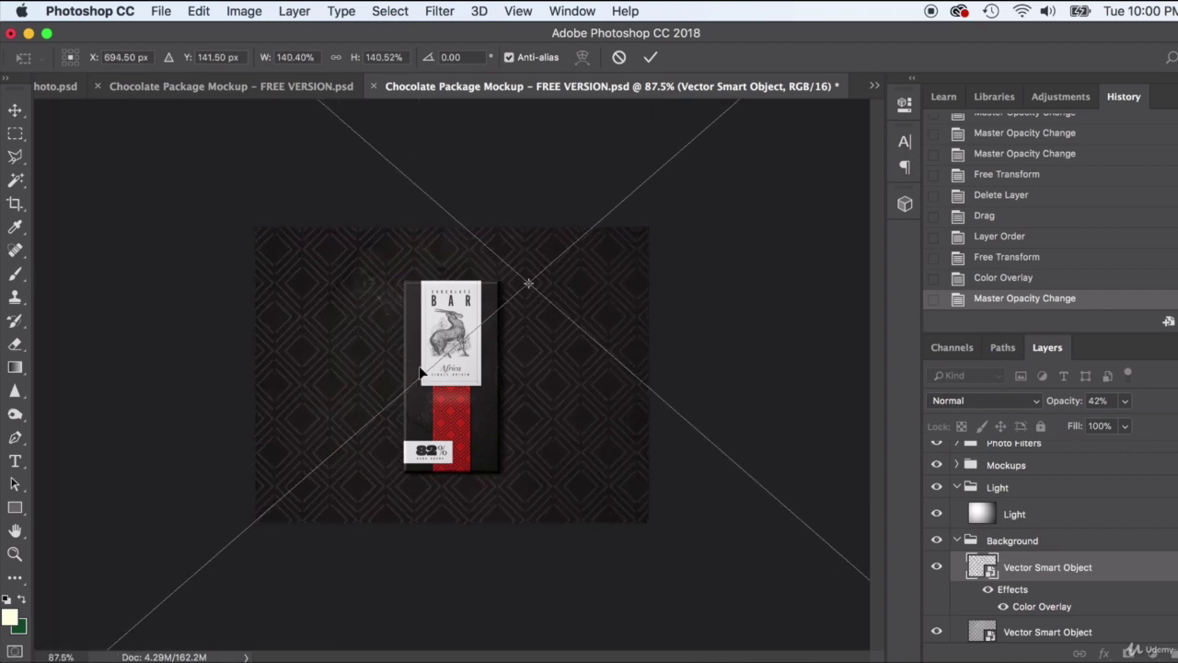
key("Return")
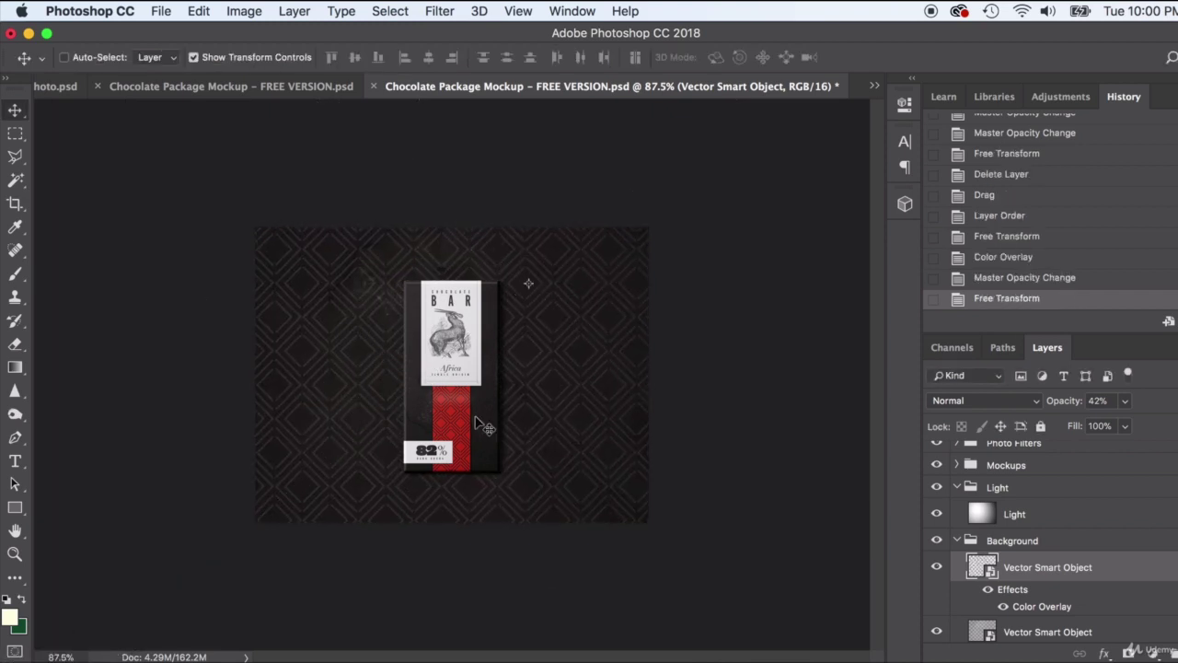
Lower the diamond pattern layer's opacity to 26% and check its subtlety against the chocolate bar
left_click(1124, 403)
left_click_drag(1112, 422, 1109, 421)
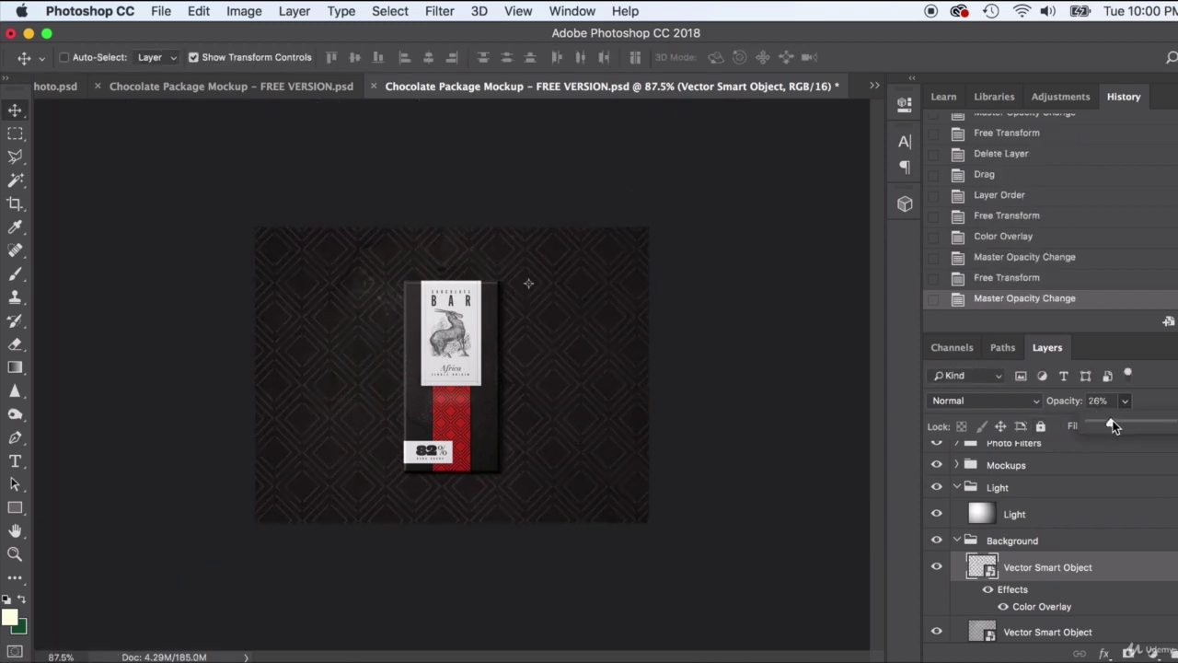
left_click(746, 257)
scroll(318, 407, "up", 1)
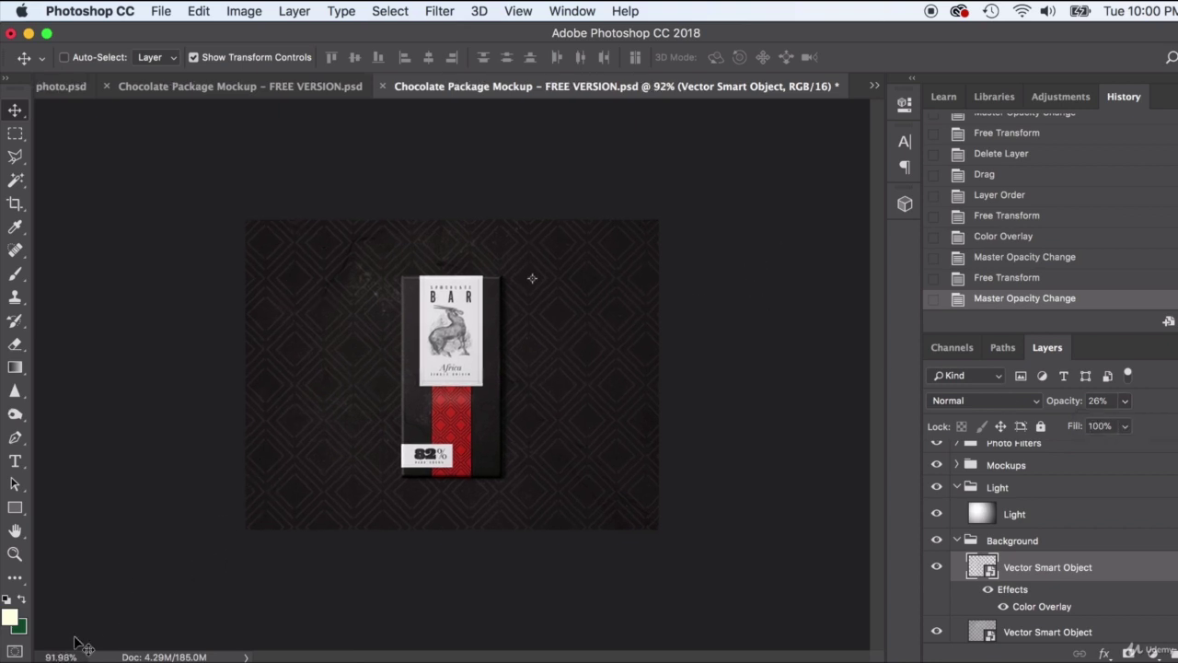
scroll(317, 479, "up", 5)
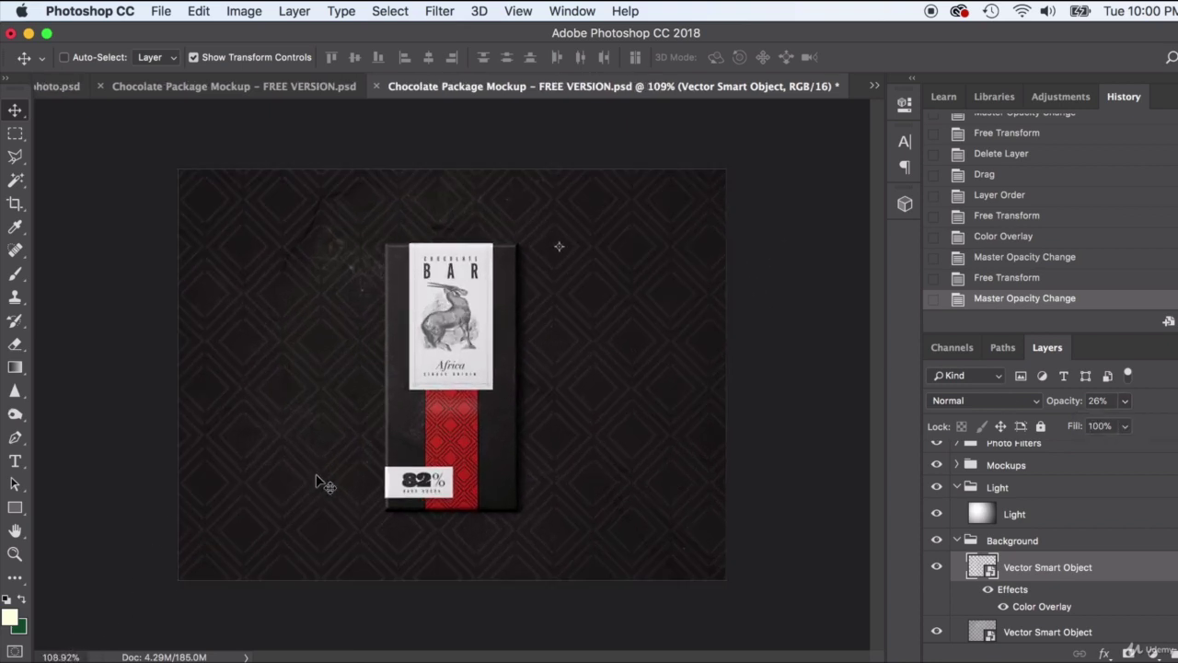
scroll(319, 479, "down", 2)
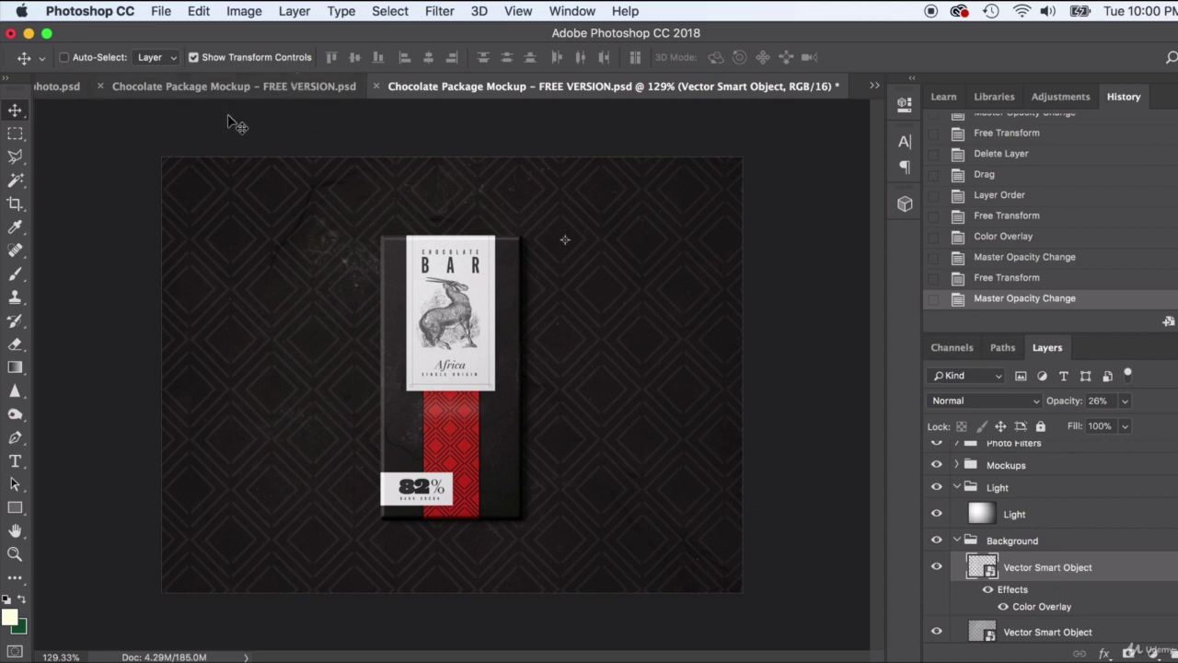
Compare the South America mockup with the Africa mockup, turning Auto-Select back on and clearing the layer selection
left_click(350, 86)
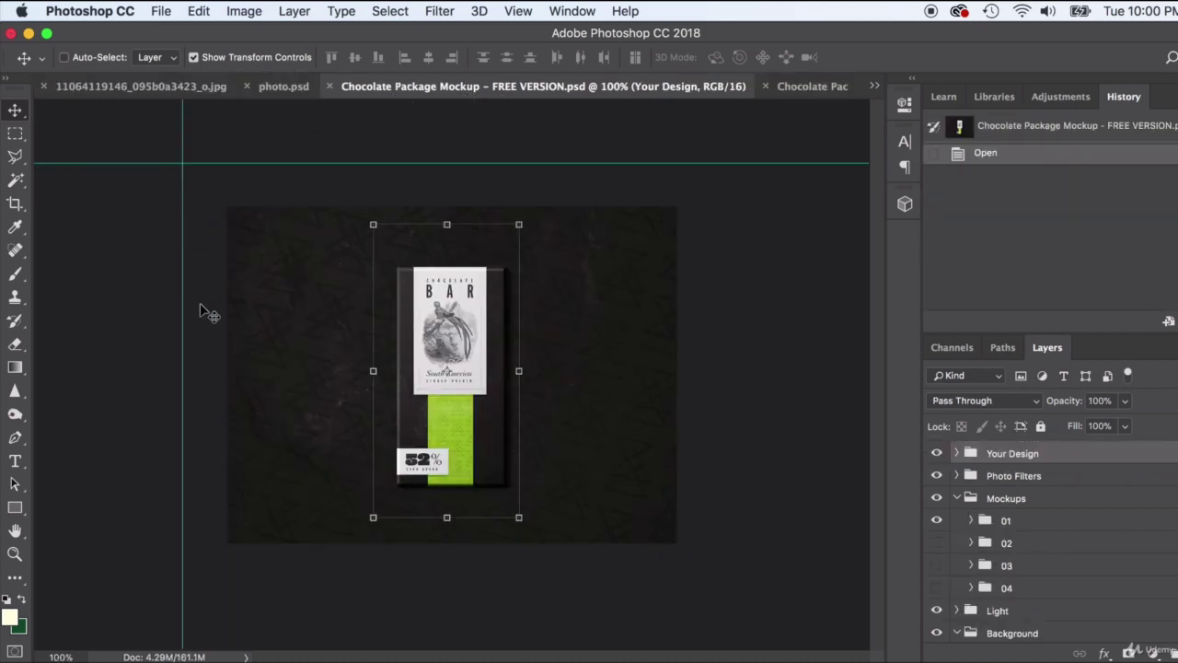
left_click(63, 57)
left_click(84, 255)
key("super+plus")
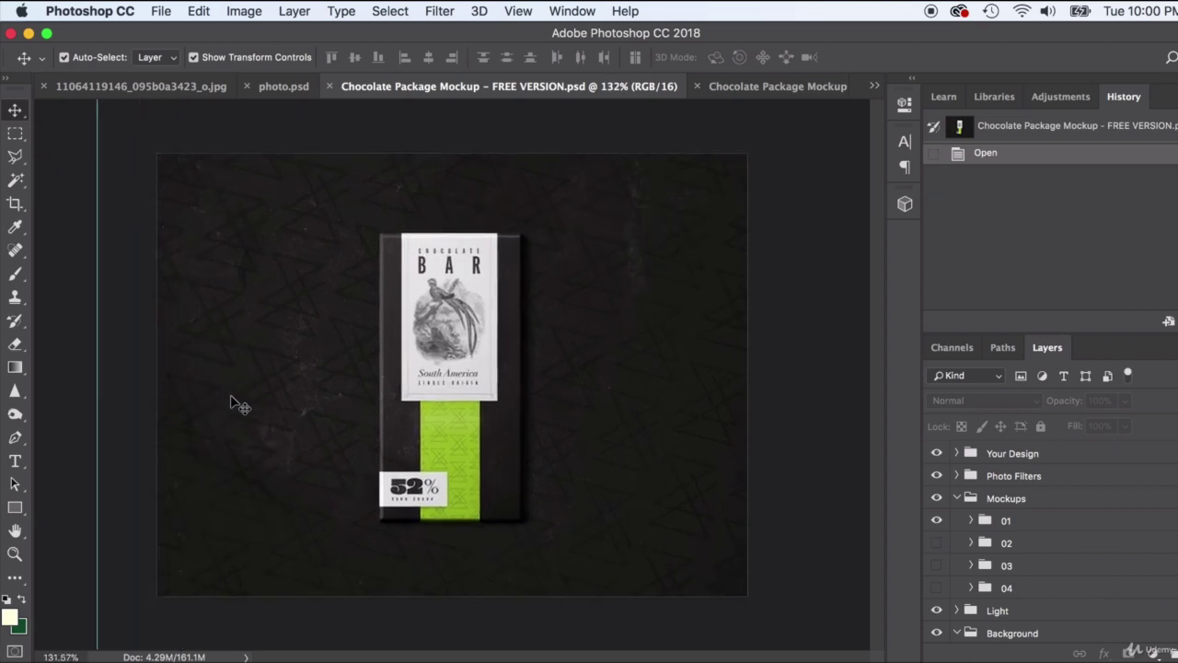
left_click(758, 88)
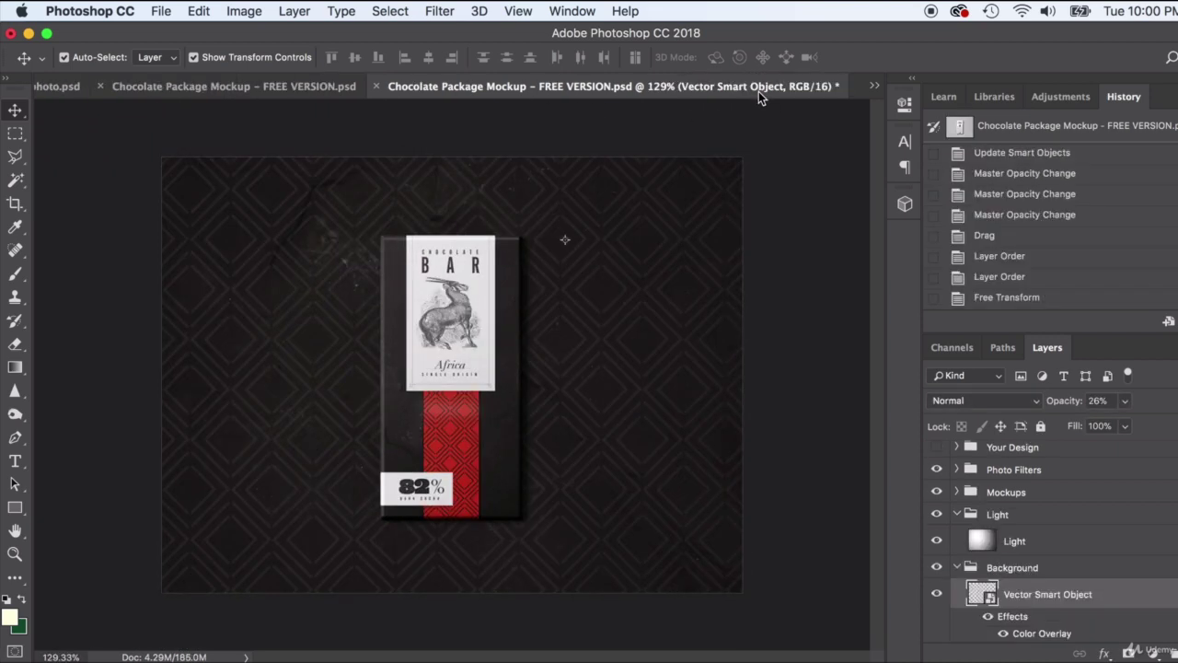
left_click(300, 87)
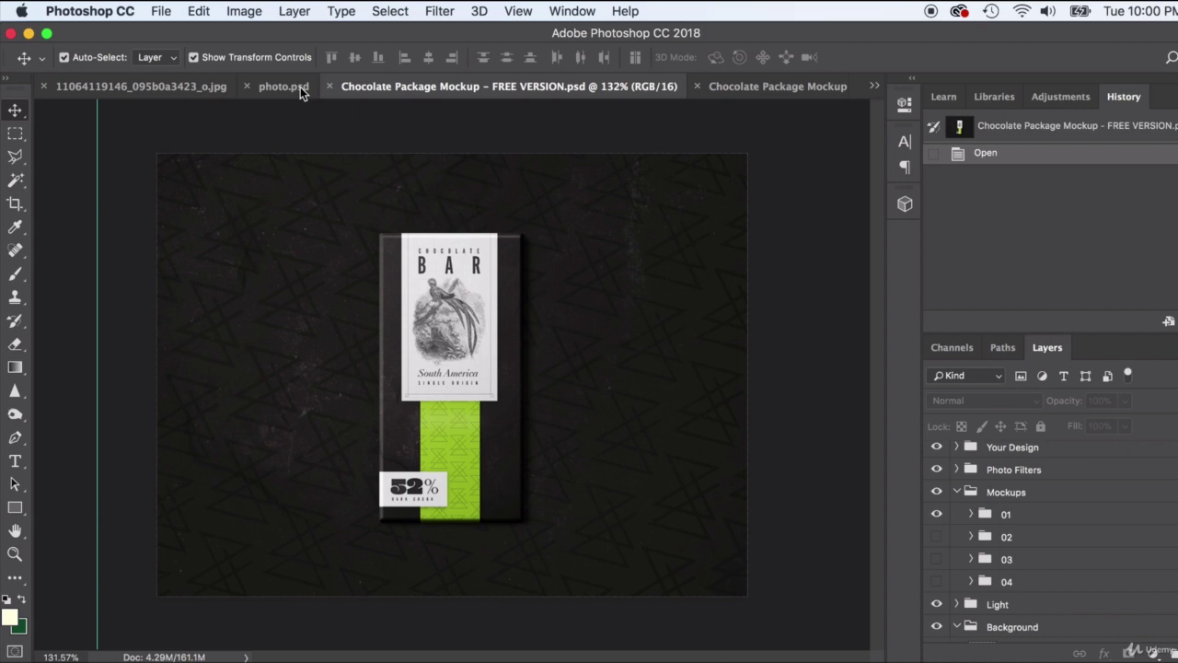
left_click(768, 89)
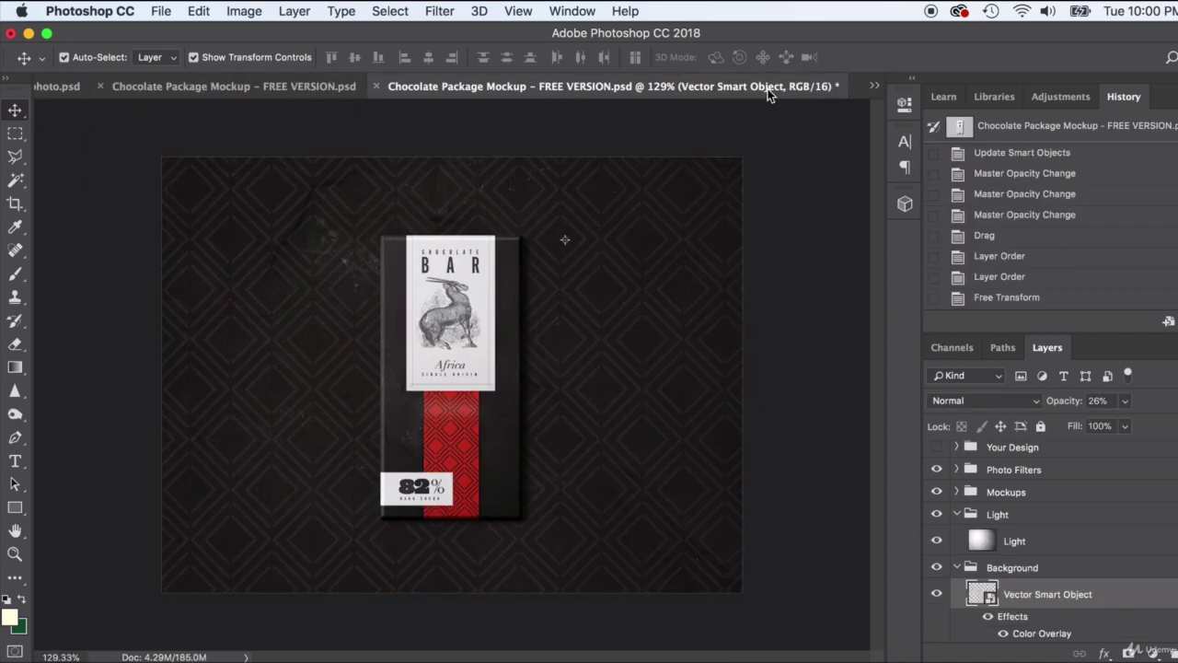
left_click(321, 85)
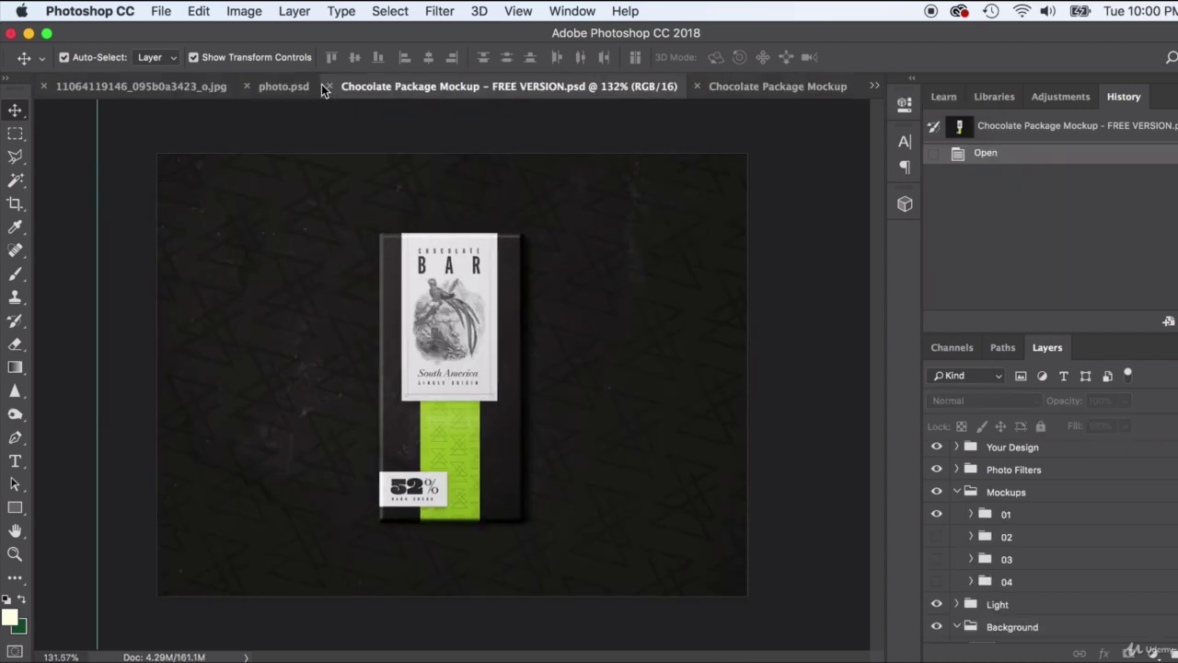
left_click(750, 89)
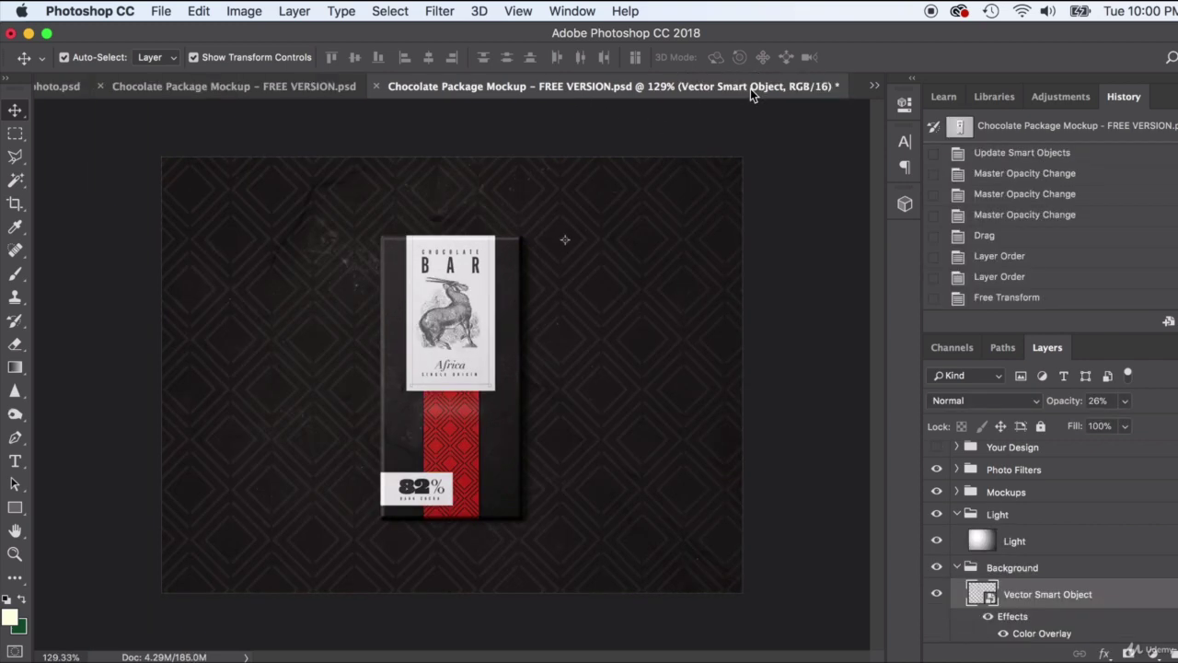
left_click(812, 214)
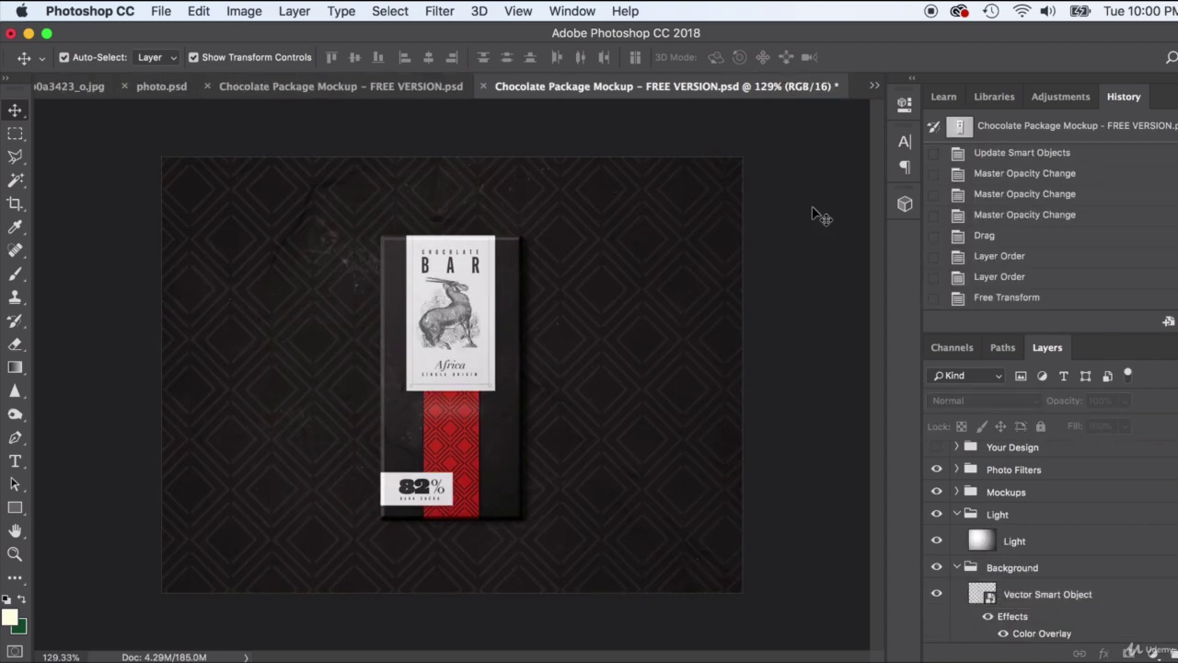